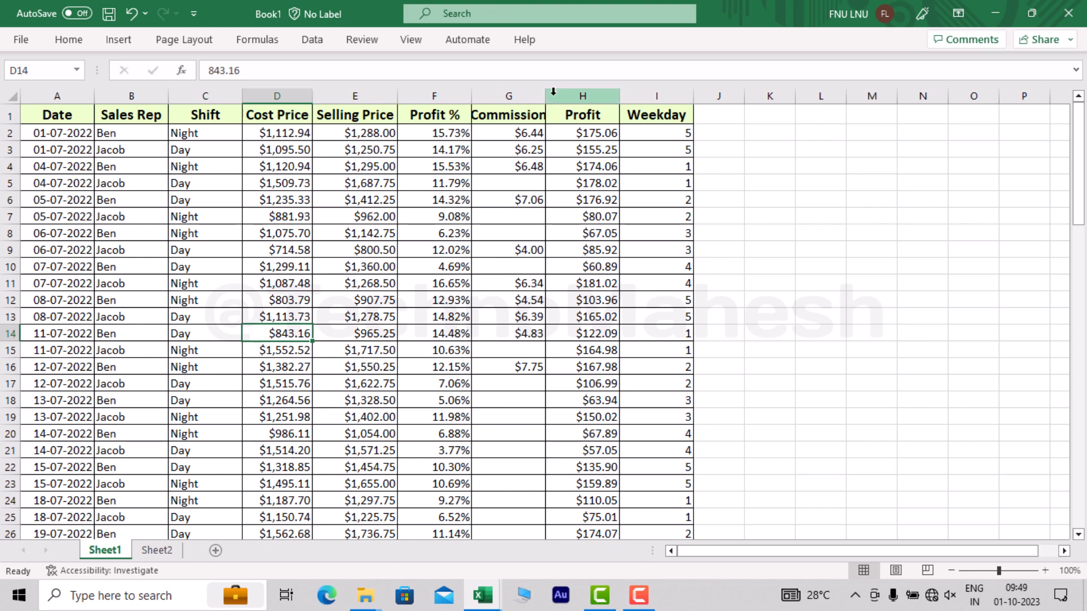
Auto-fit the Commission column's width to its contents
click(574, 95)
click(537, 95)
double_click(545, 95)
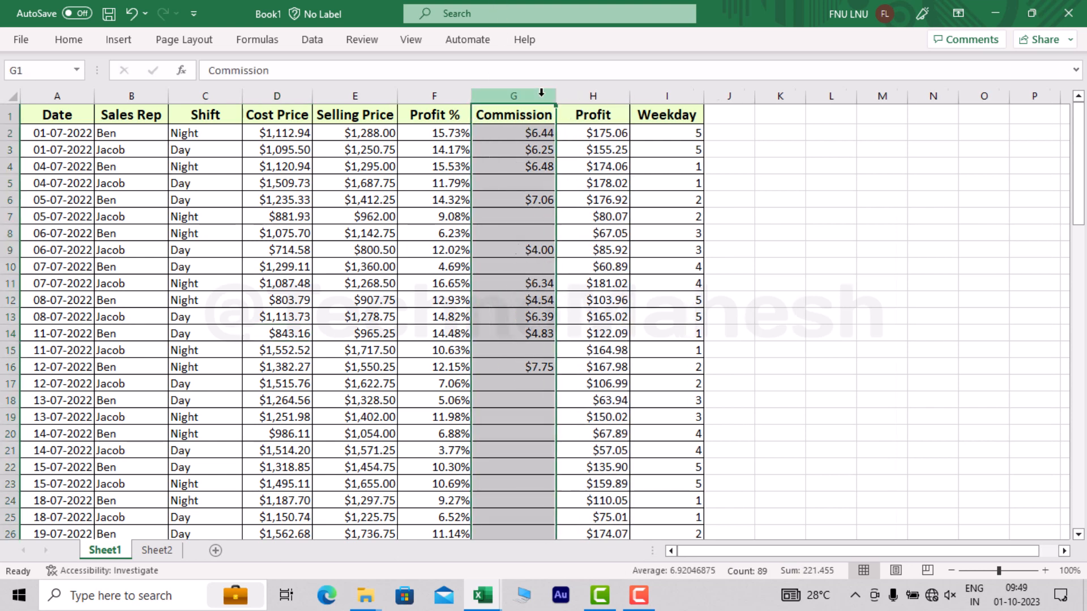
click(327, 218)
Examine the extent of the sales table on Sheet1 and the entries in its Sales Rep and Shift columns
drag(57, 113, 784, 544)
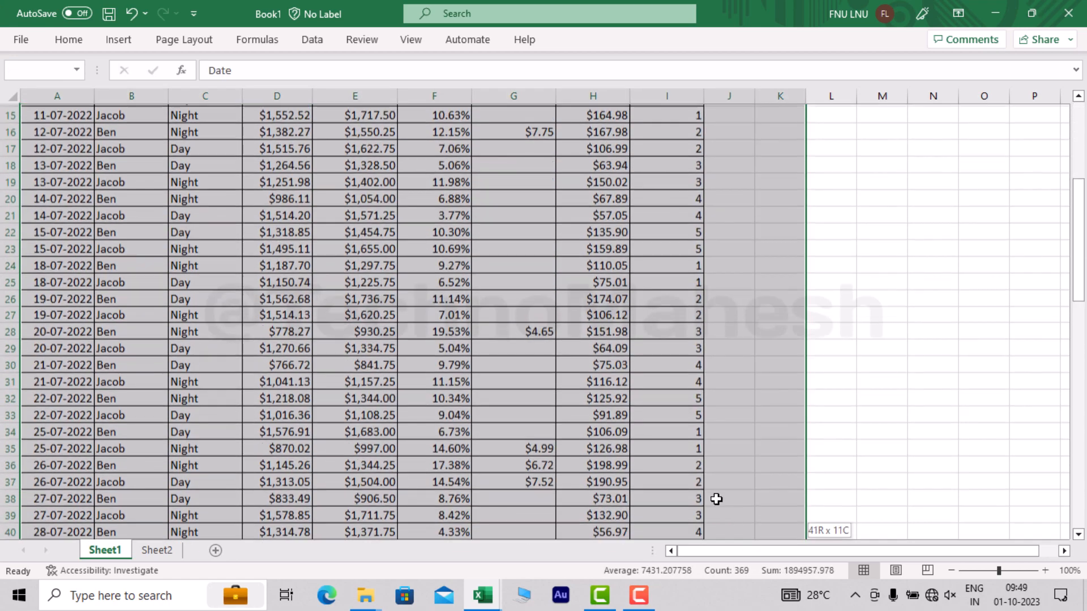
scroll(316, 322, down, 7)
scroll(316, 322, up, 13)
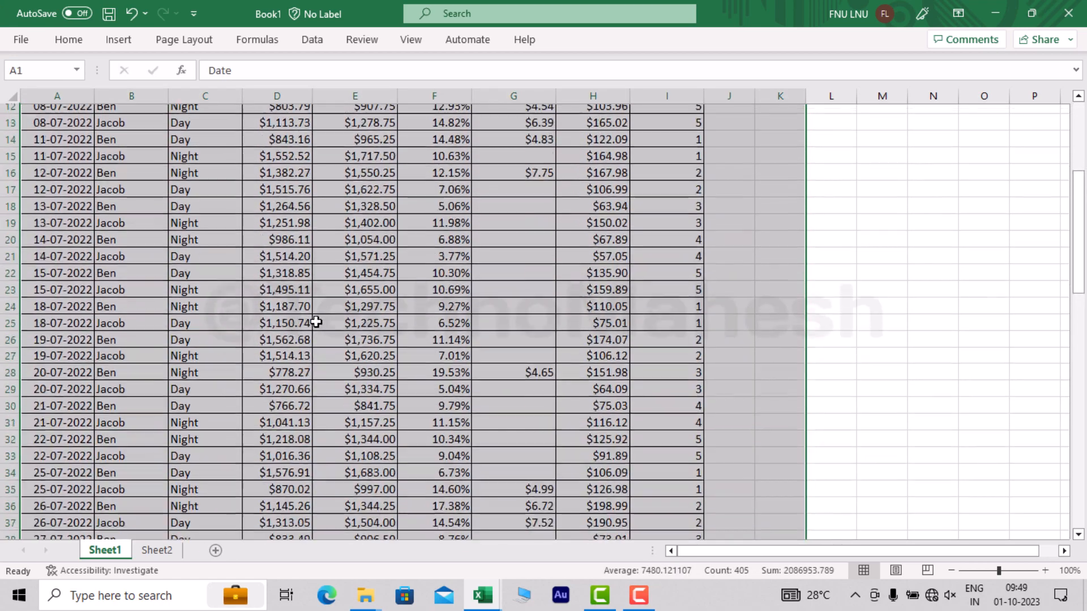
click(134, 244)
click(113, 114)
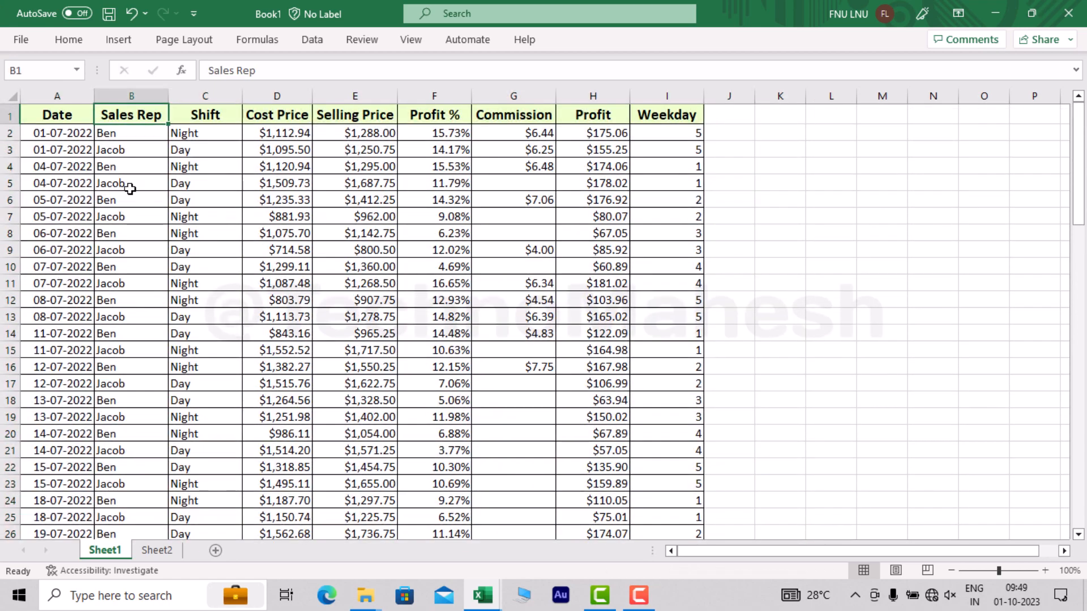
click(130, 188)
click(130, 137)
click(118, 150)
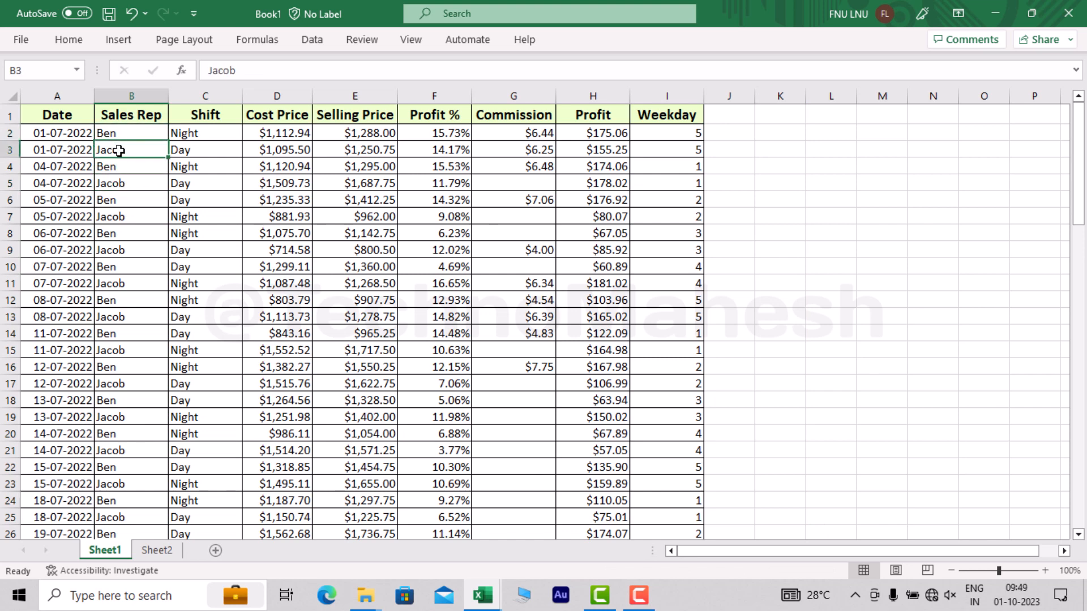
click(193, 120)
click(191, 135)
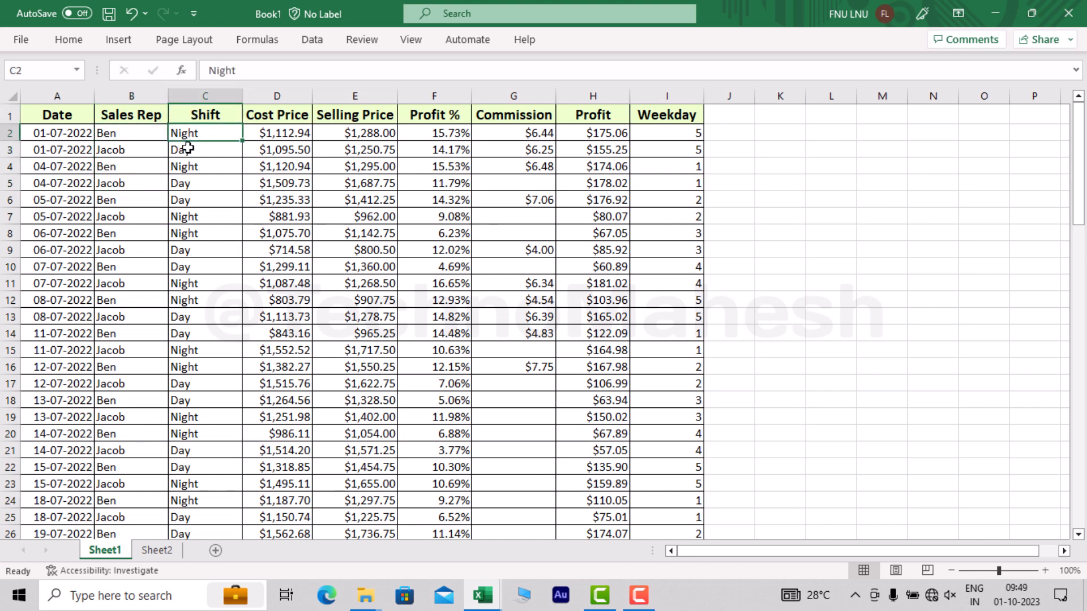
Examine the Cost Price, Selling Price, Profit %, Commission, Profit and Weekday columns of the sales table
click(275, 113)
click(277, 95)
click(333, 94)
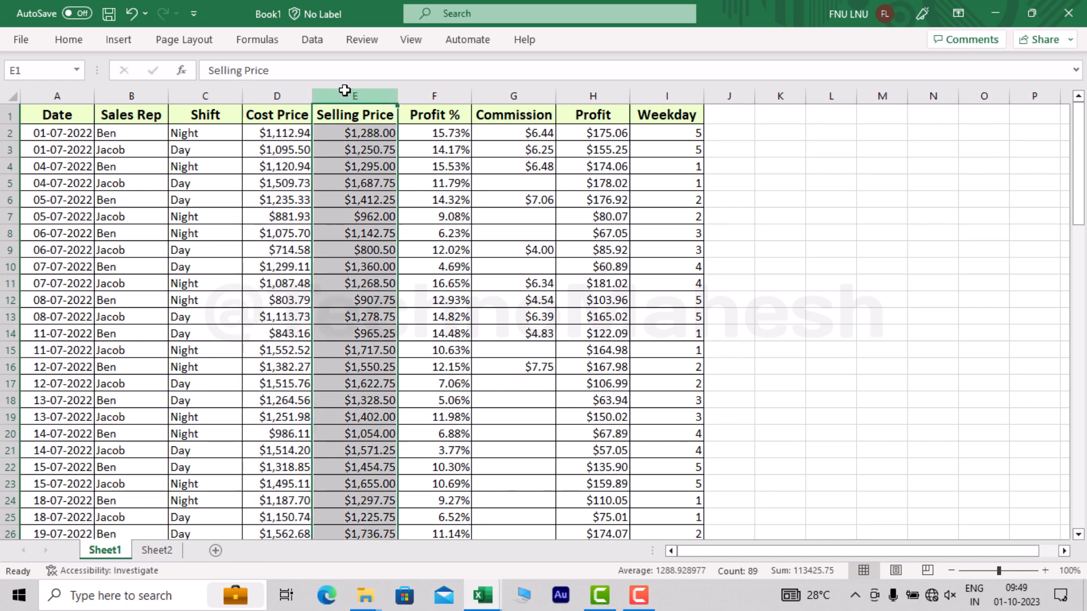
click(435, 94)
click(514, 93)
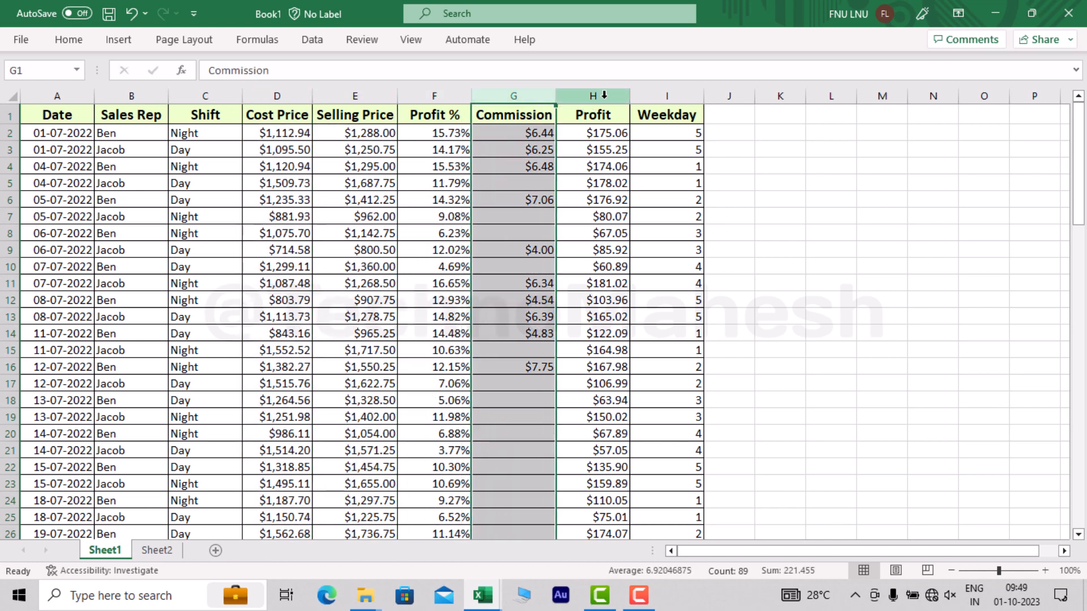
click(604, 96)
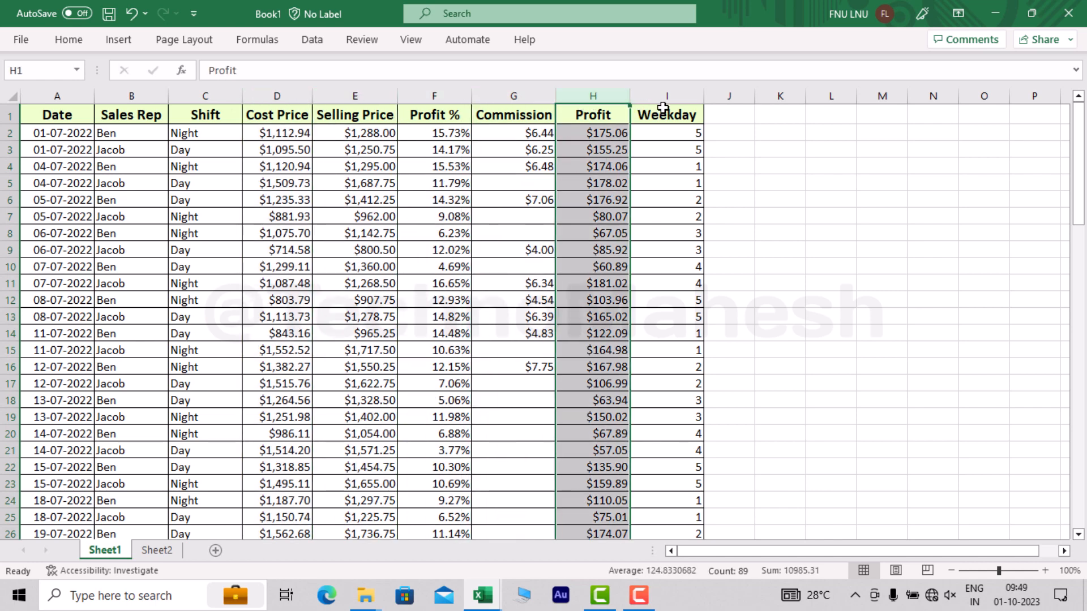
click(434, 95)
click(590, 96)
click(646, 86)
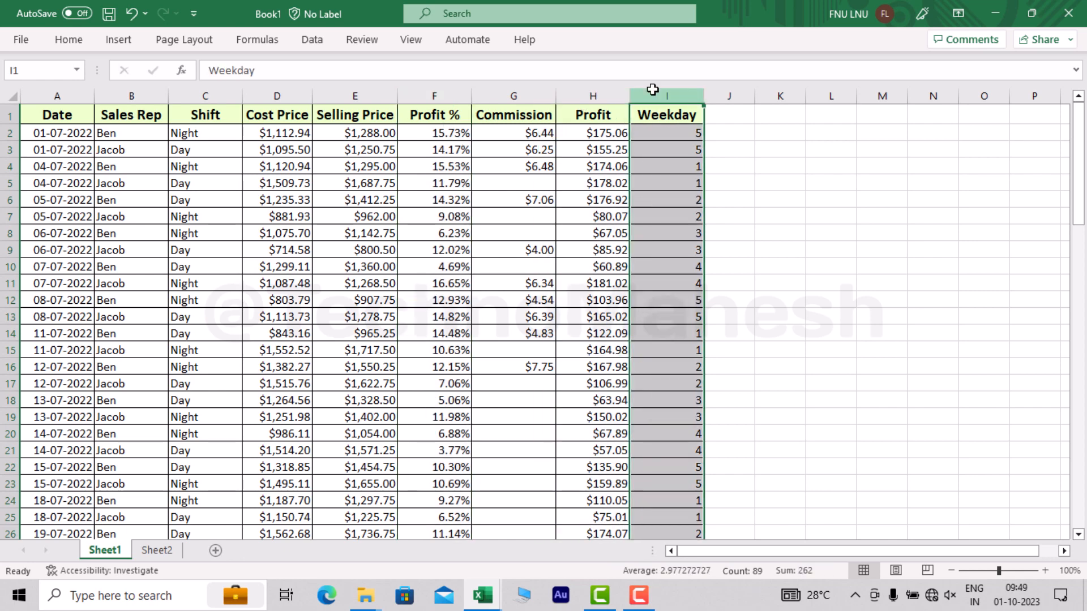
Look through the rows and columns of the sales data on Sheet1 and glance at the summary layout on Sheet2
click(354, 229)
scroll(354, 221, down, 15)
scroll(143, 262, up, 15)
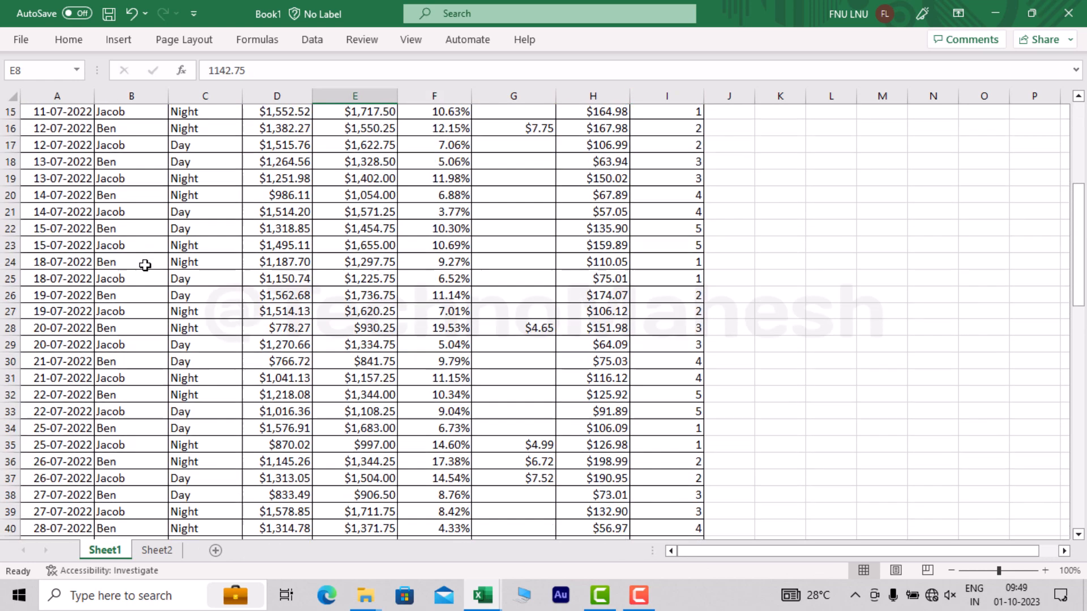
click(145, 266)
drag(51, 95, 733, 95)
click(229, 260)
click(156, 551)
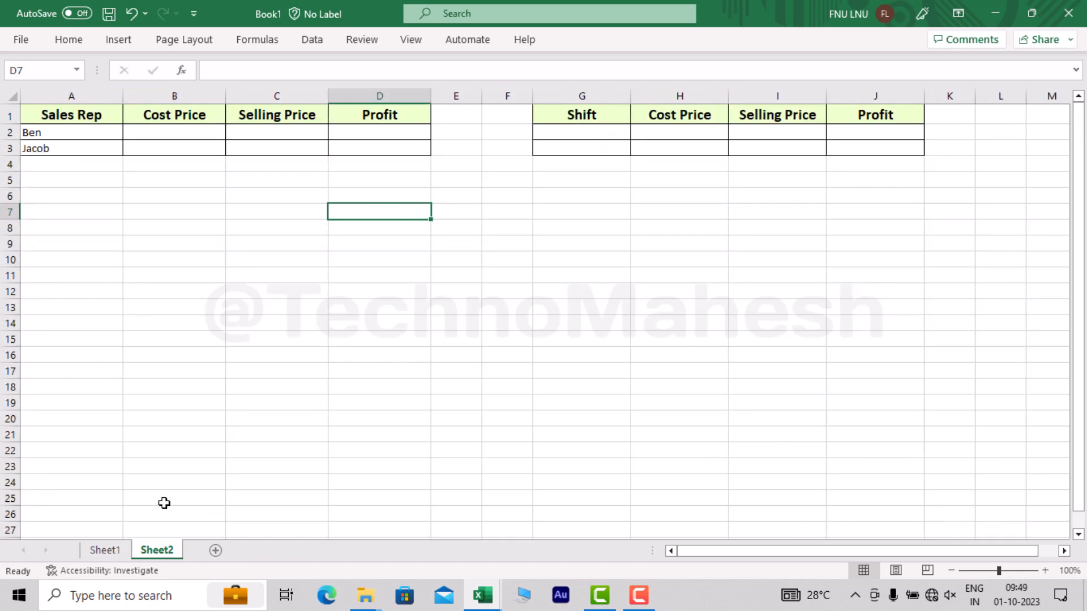
click(115, 552)
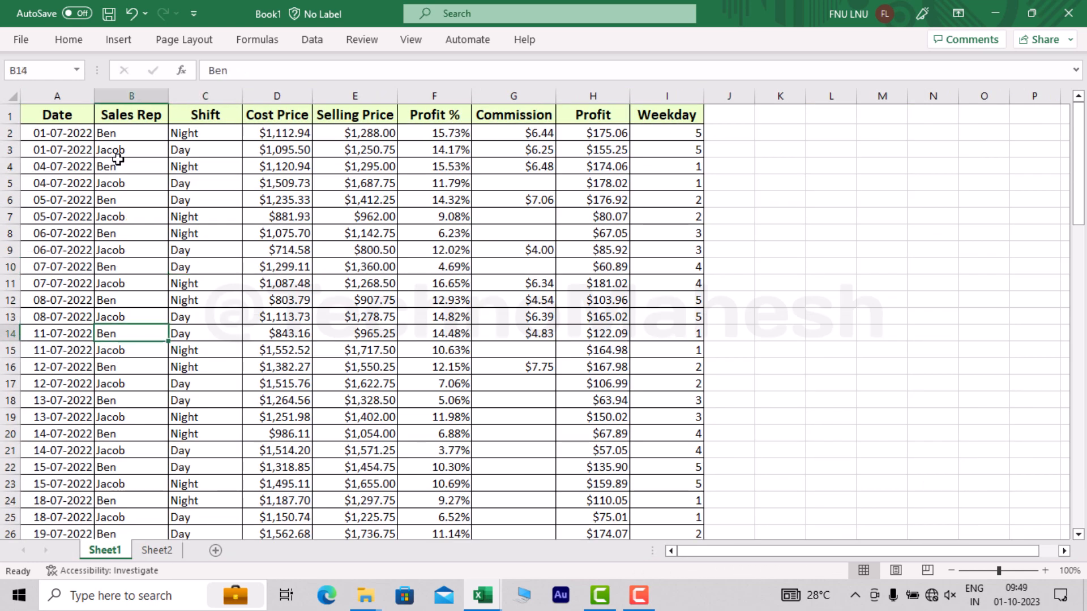
drag(56, 95, 708, 95)
click(205, 317)
On Sheet2, examine the Sales Rep summary table with its Cost Price, Selling Price and Profit columns
click(157, 551)
click(150, 450)
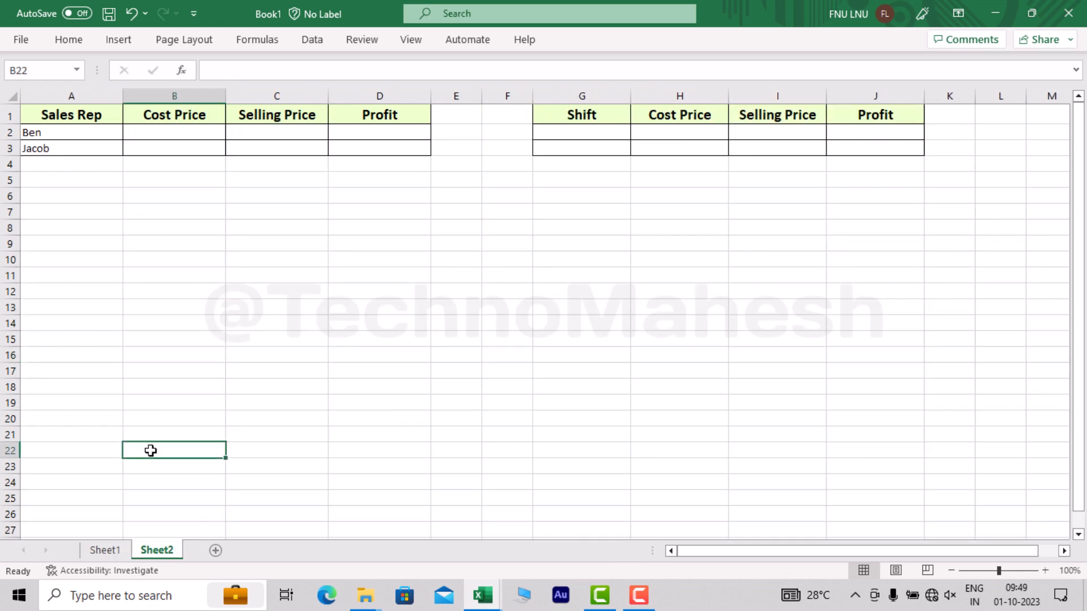
click(79, 118)
click(53, 136)
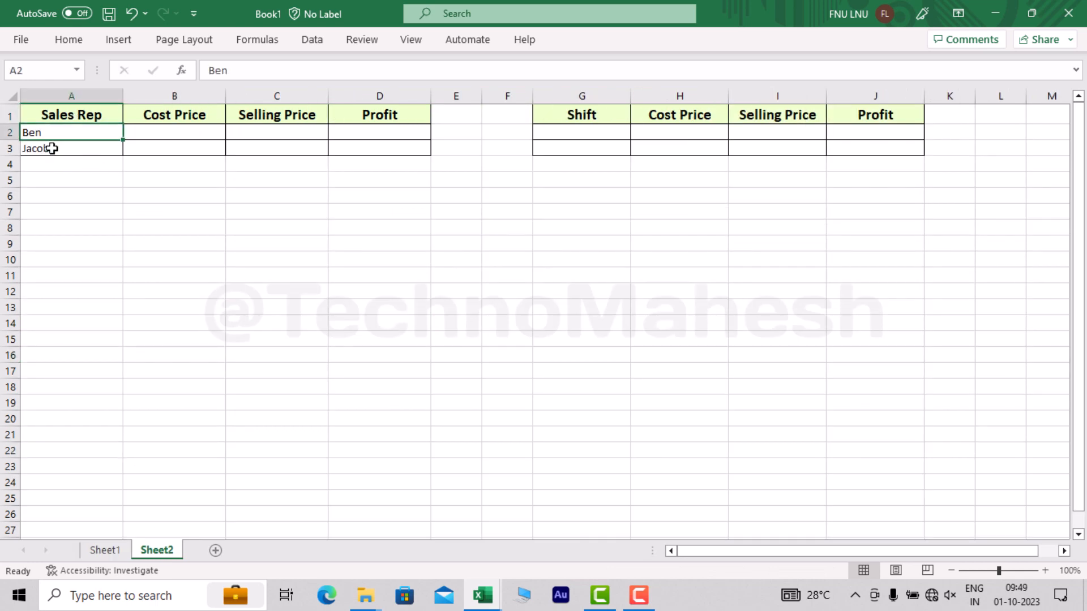
click(53, 148)
click(150, 132)
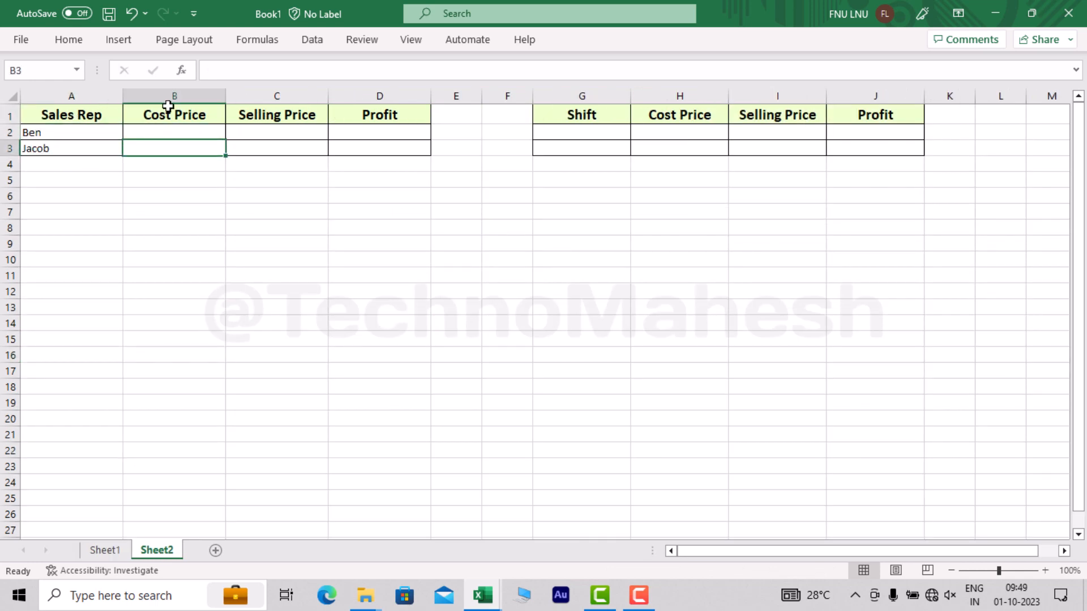
click(170, 93)
click(280, 95)
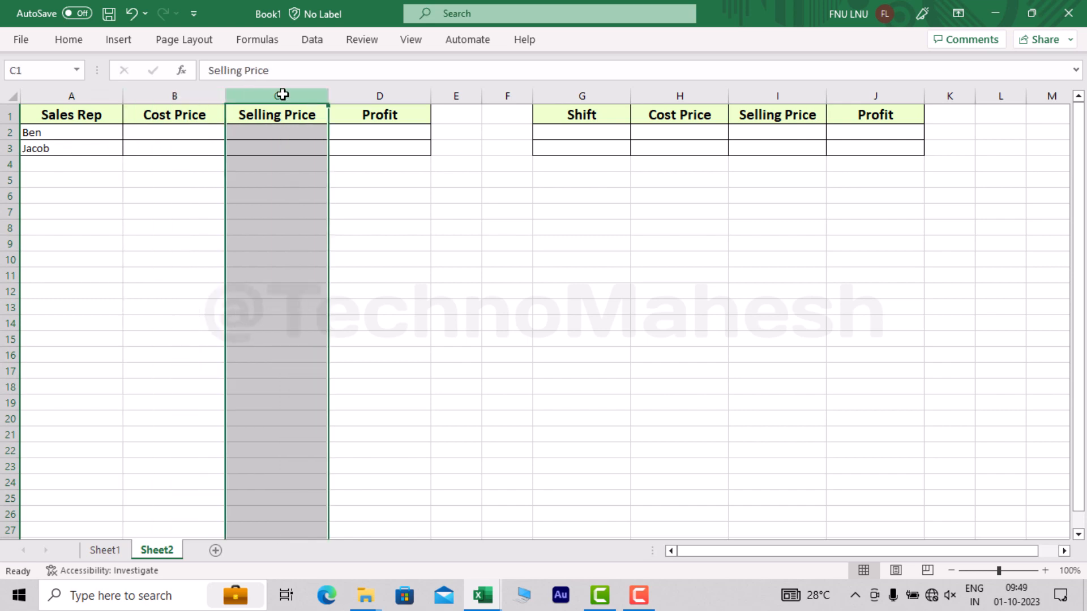
click(372, 95)
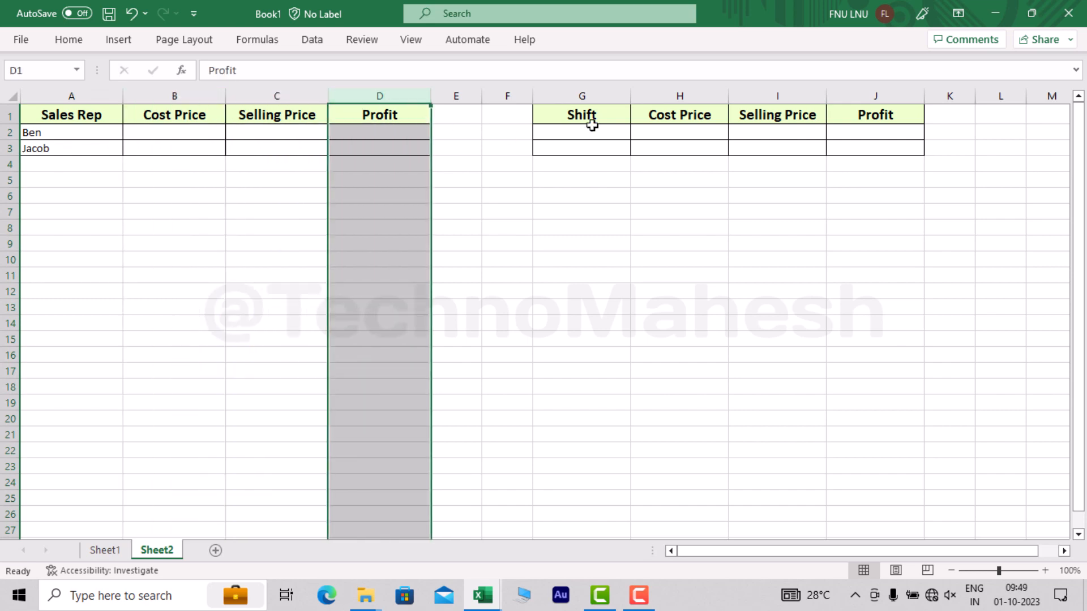
Examine the Shift summary table on Sheet2 with its Cost Price, Selling Price and Profit columns
click(568, 135)
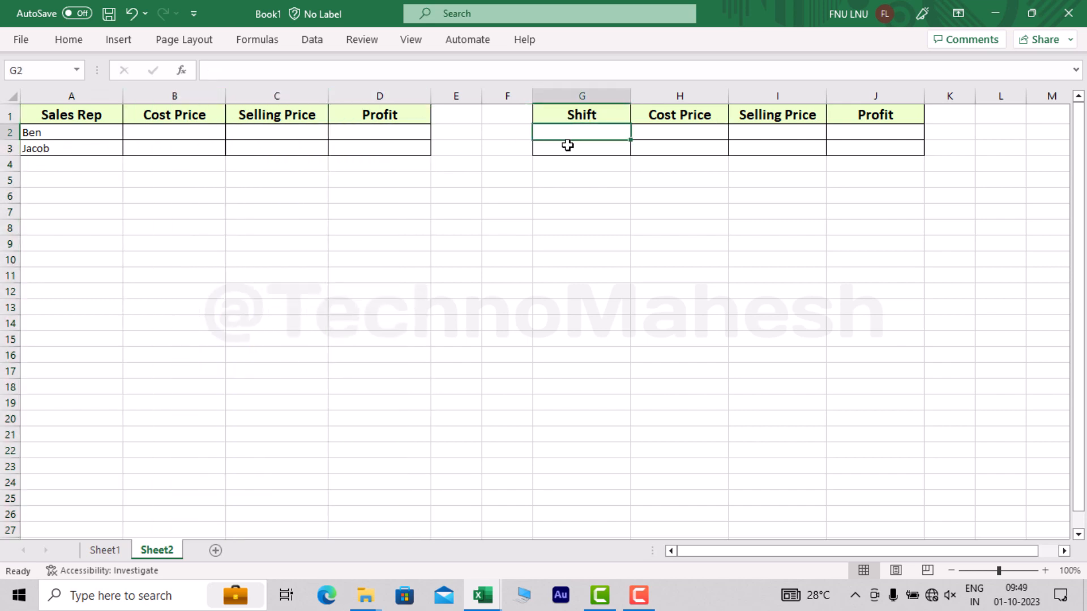
drag(637, 95, 875, 91)
click(592, 144)
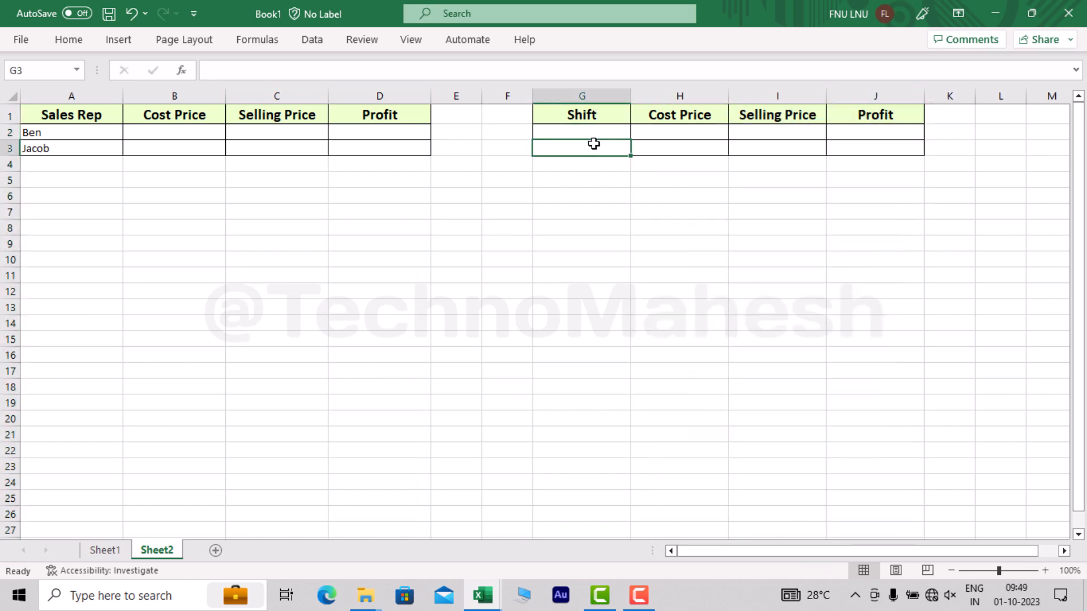
drag(635, 146, 888, 150)
click(371, 166)
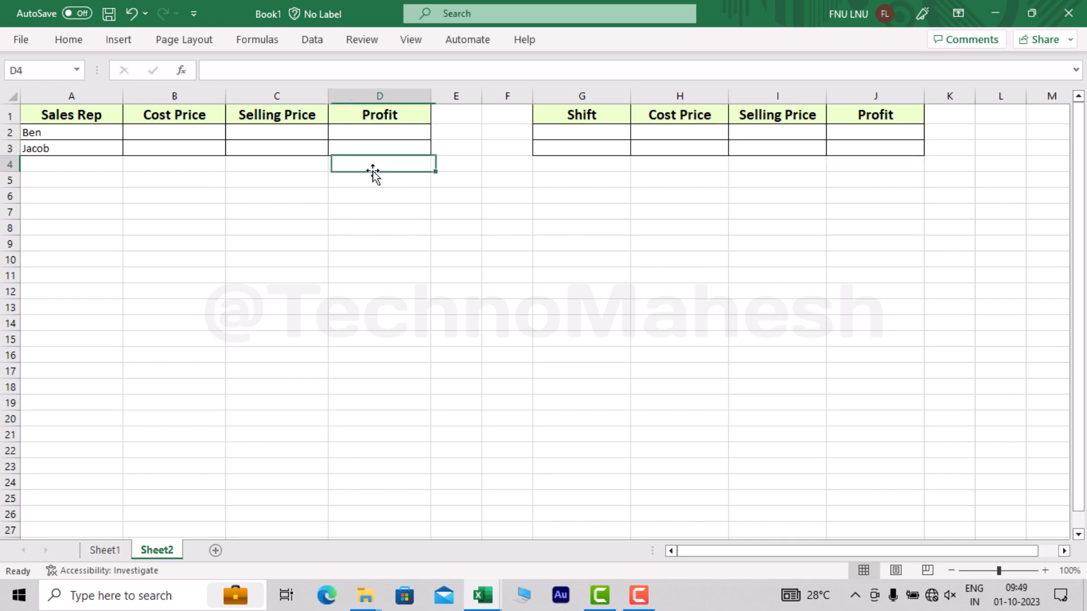
click(147, 129)
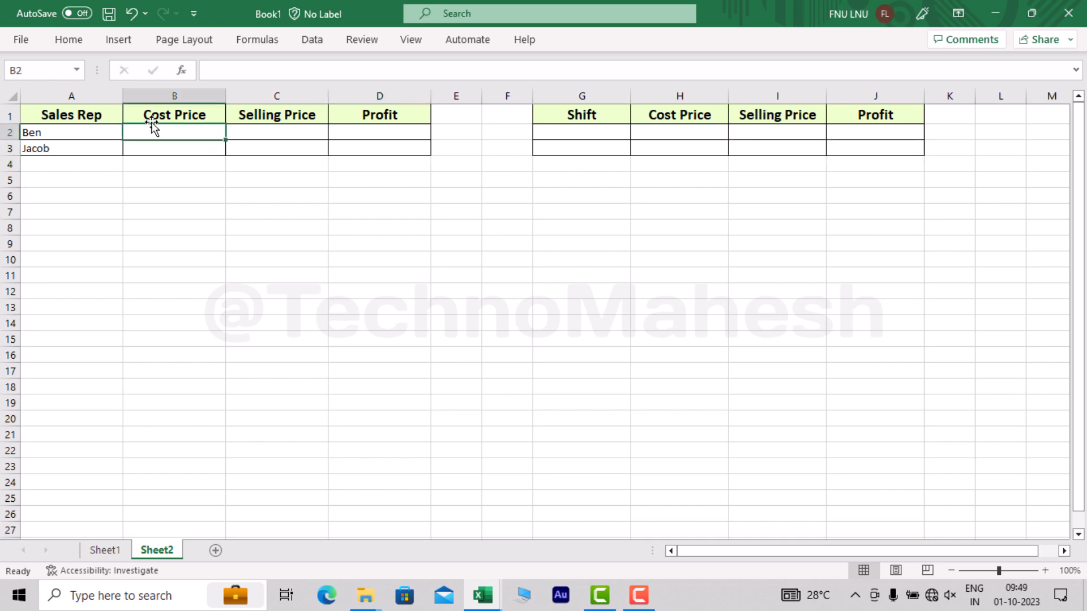
click(139, 245)
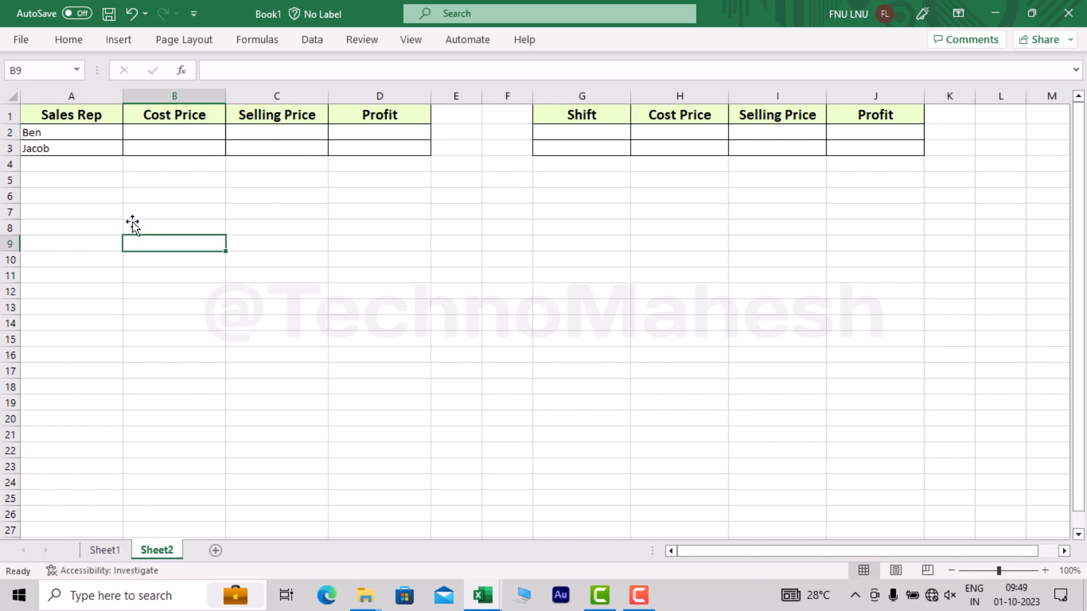
Check which result cells have to be filled in the Sales Rep and Shift summary tables
click(57, 91)
click(51, 139)
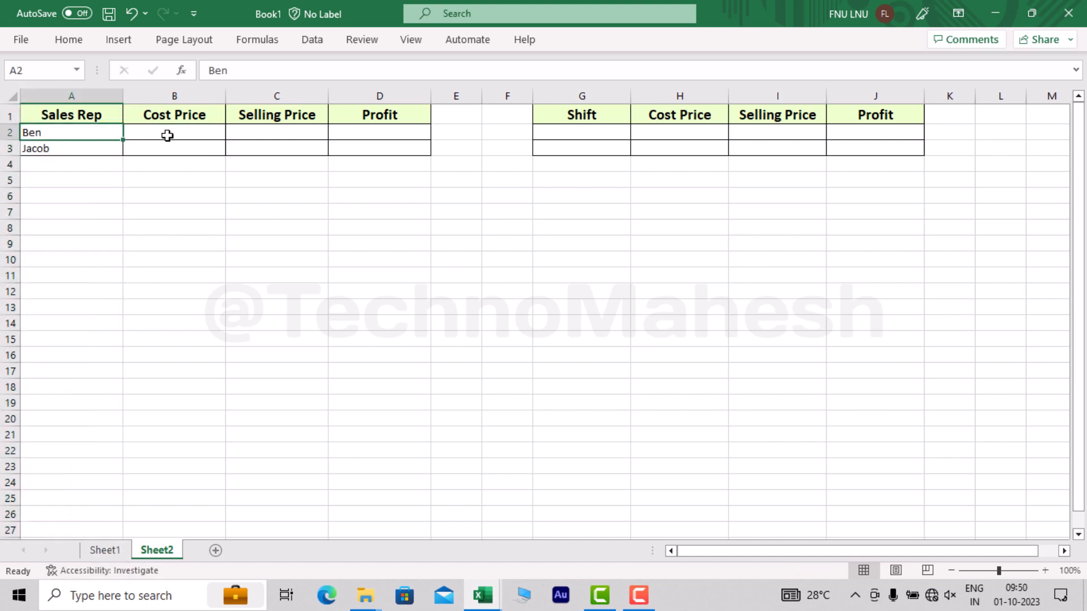
drag(170, 128, 170, 147)
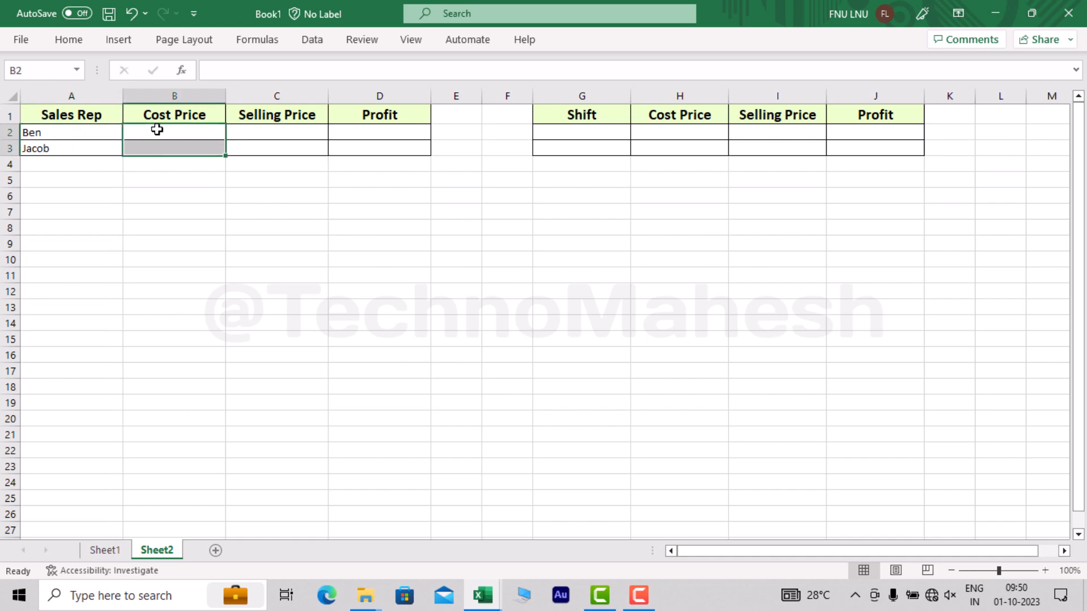
drag(256, 135, 249, 146)
drag(393, 129, 391, 146)
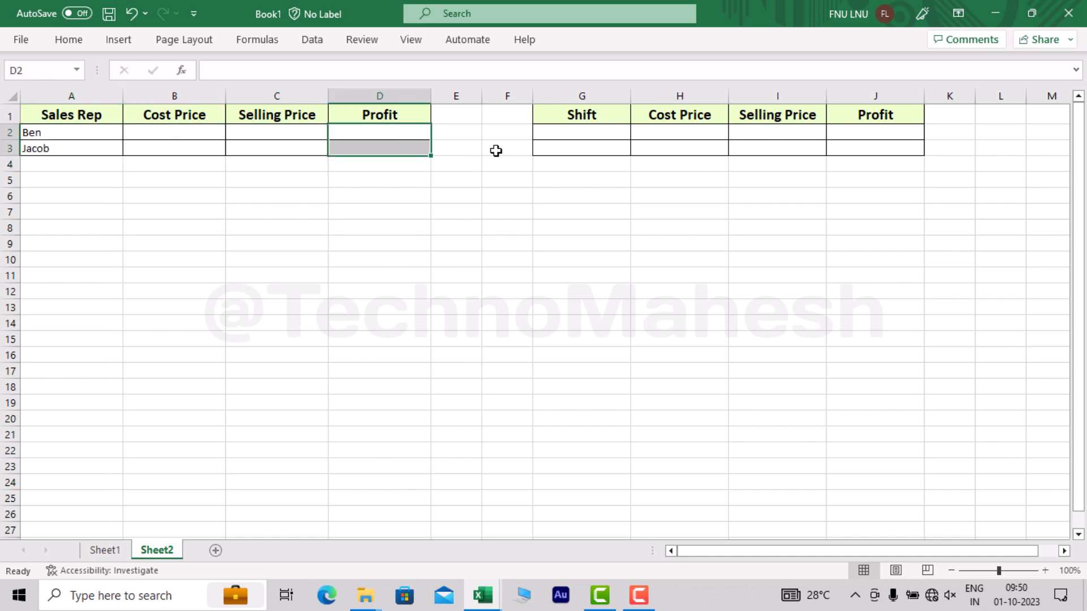
click(572, 125)
click(571, 147)
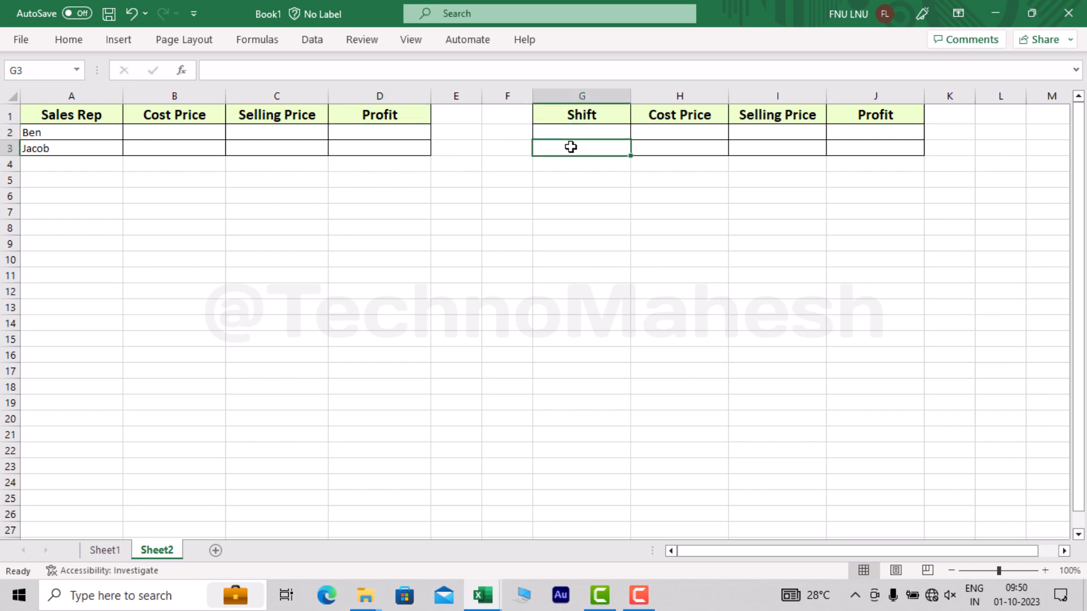
click(659, 126)
click(769, 135)
click(881, 115)
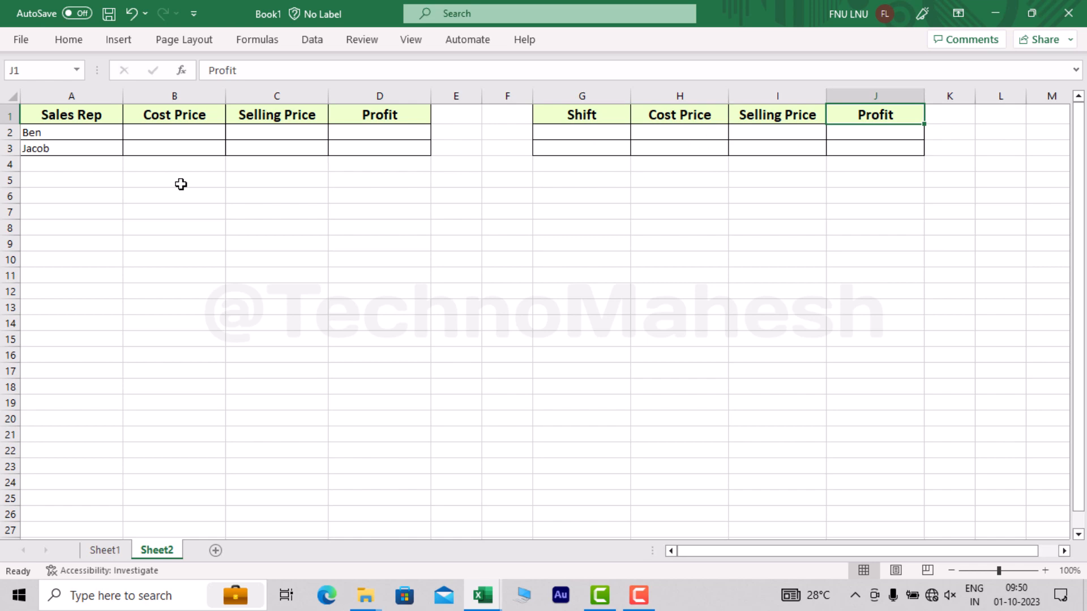
Return to Sheet1 and examine the Cost Price column as source data for the summaries
click(110, 553)
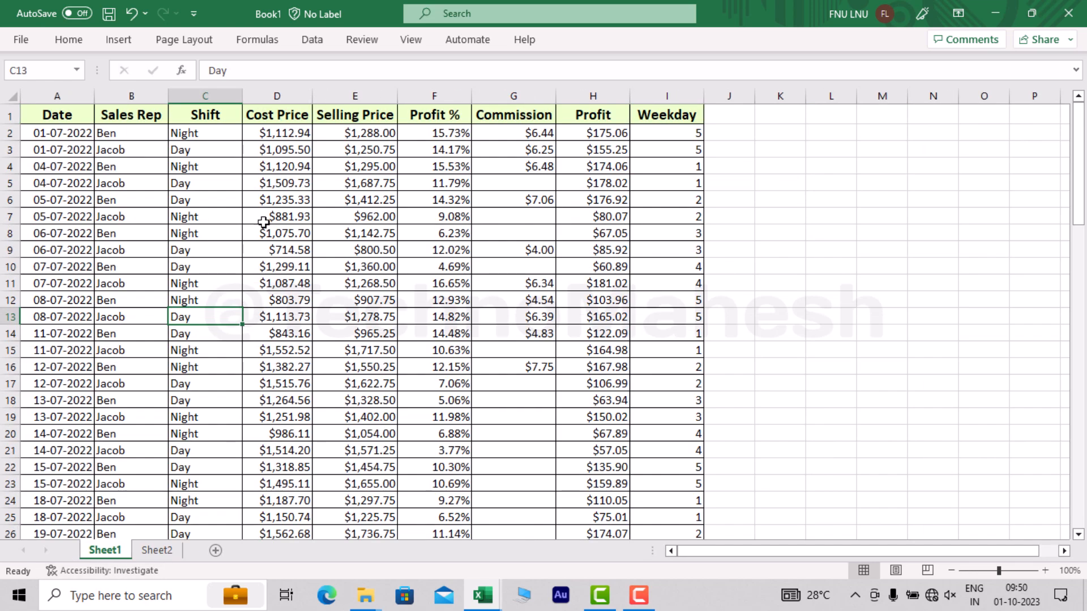
click(277, 103)
drag(275, 141, 270, 501)
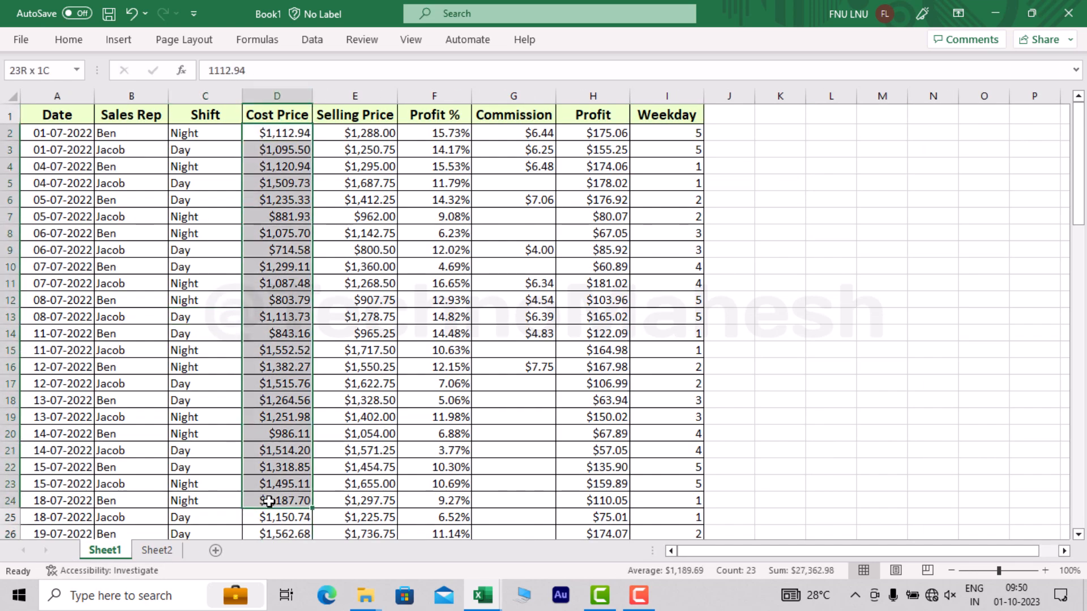
click(270, 97)
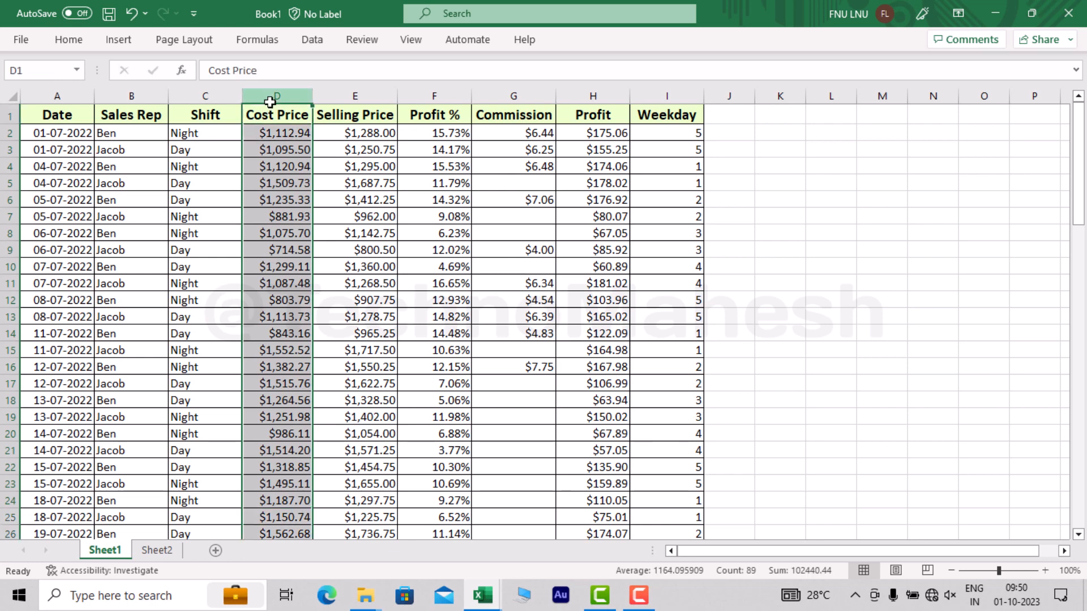
click(9, 150)
click(281, 98)
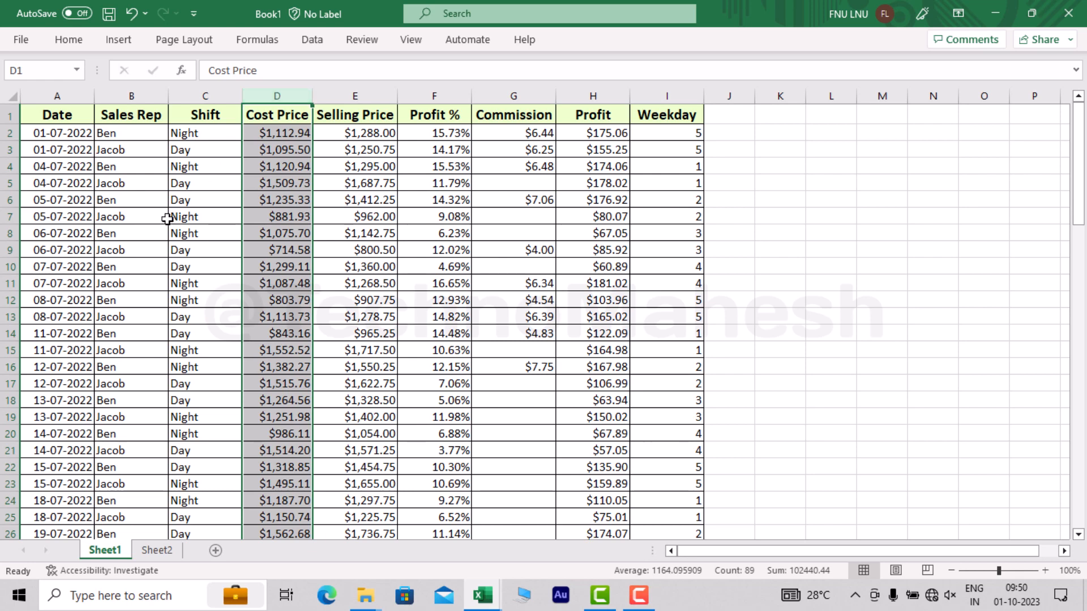
Compare the Sales Rep and Shift entries on Sheet1 with the cost and selling prices in the first record
click(150, 218)
drag(128, 134, 152, 334)
drag(203, 136, 198, 333)
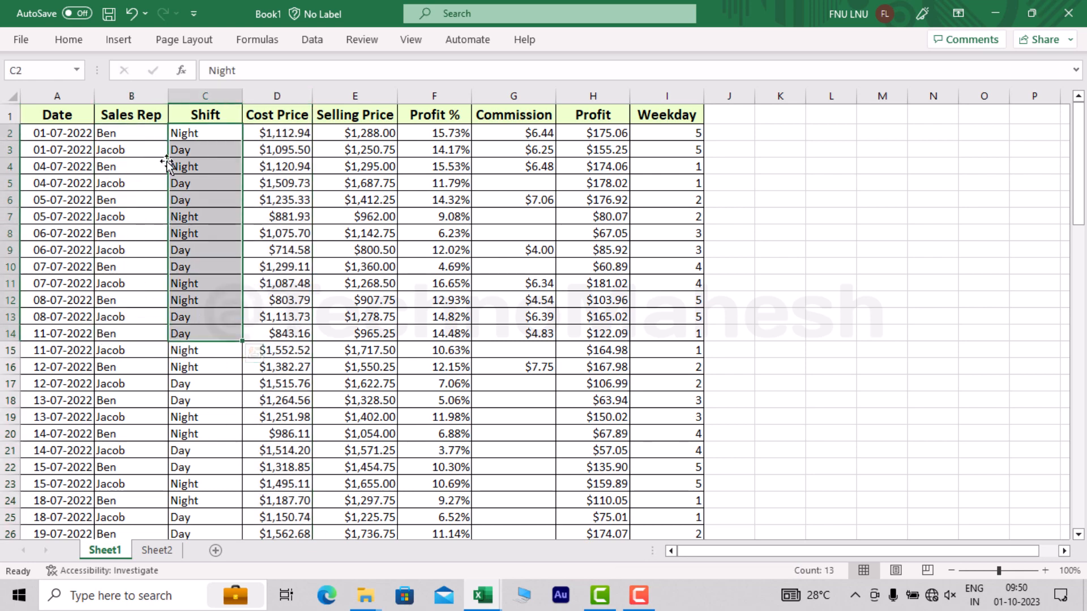
click(121, 131)
click(187, 132)
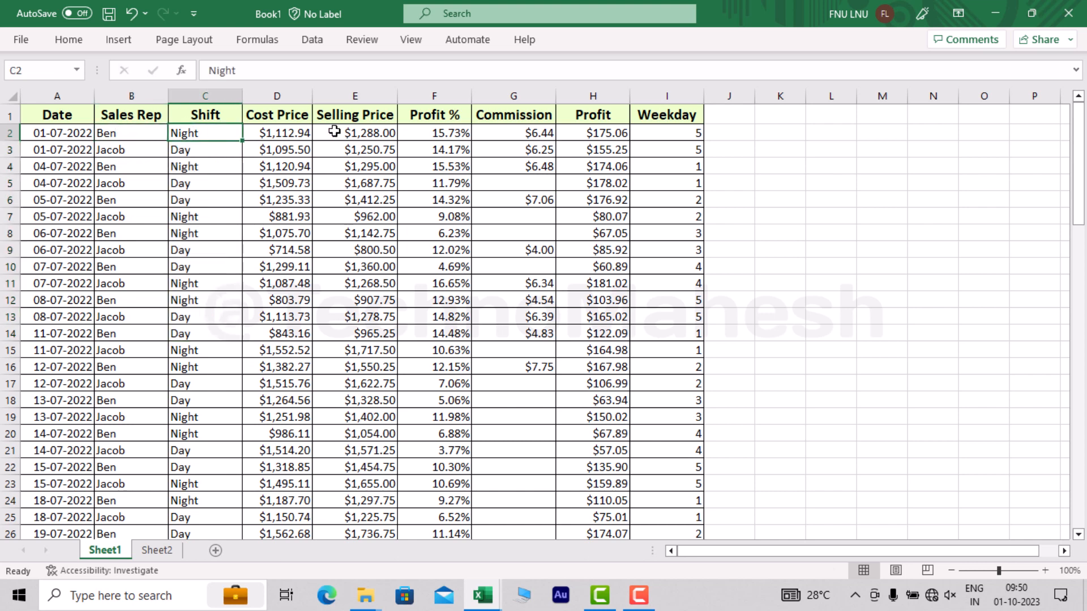
click(268, 135)
click(326, 135)
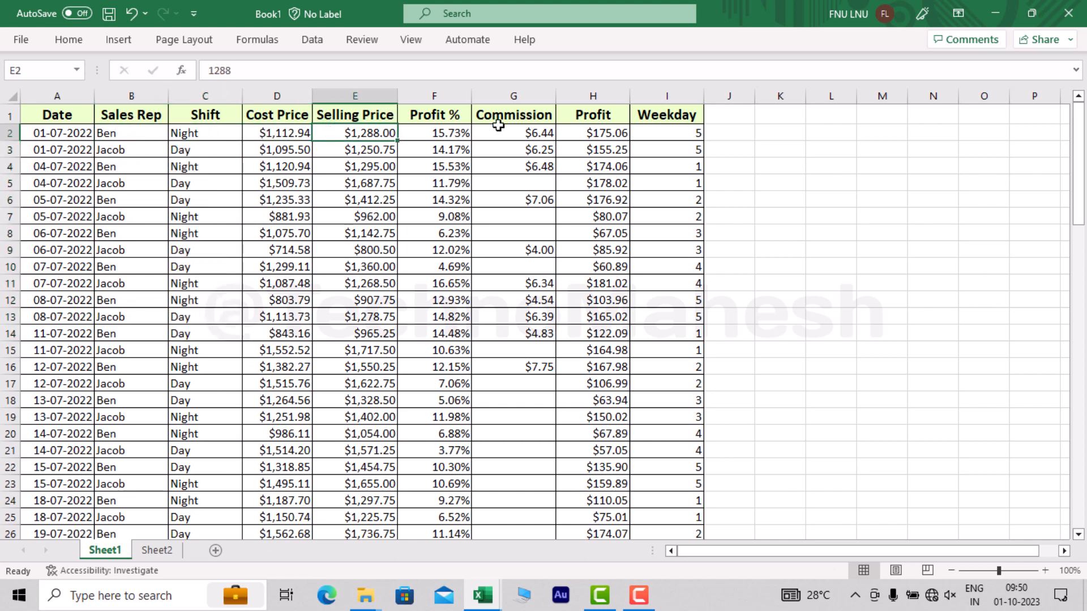
Start a SUMIF formula in B2 on Sheet2 with Sheet1's Sales Rep column, B:B, as the criteria range
click(599, 147)
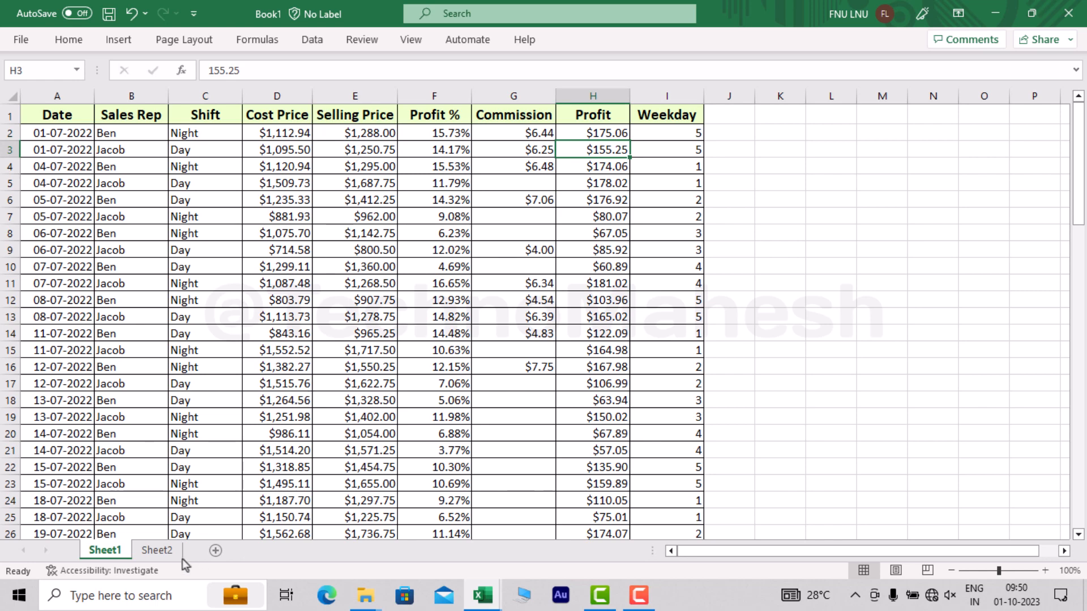
click(156, 551)
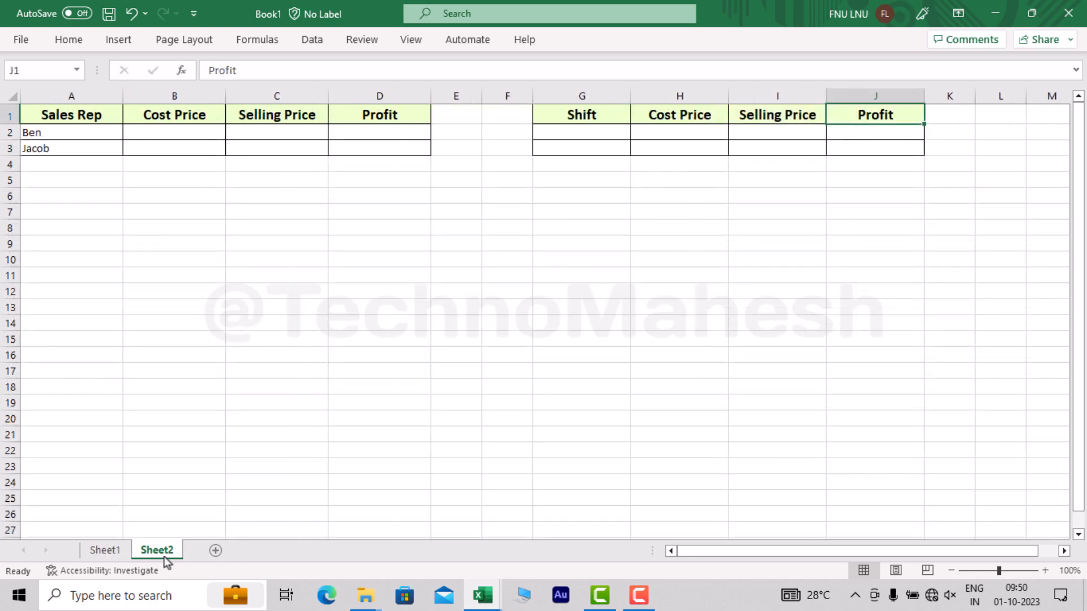
click(169, 135)
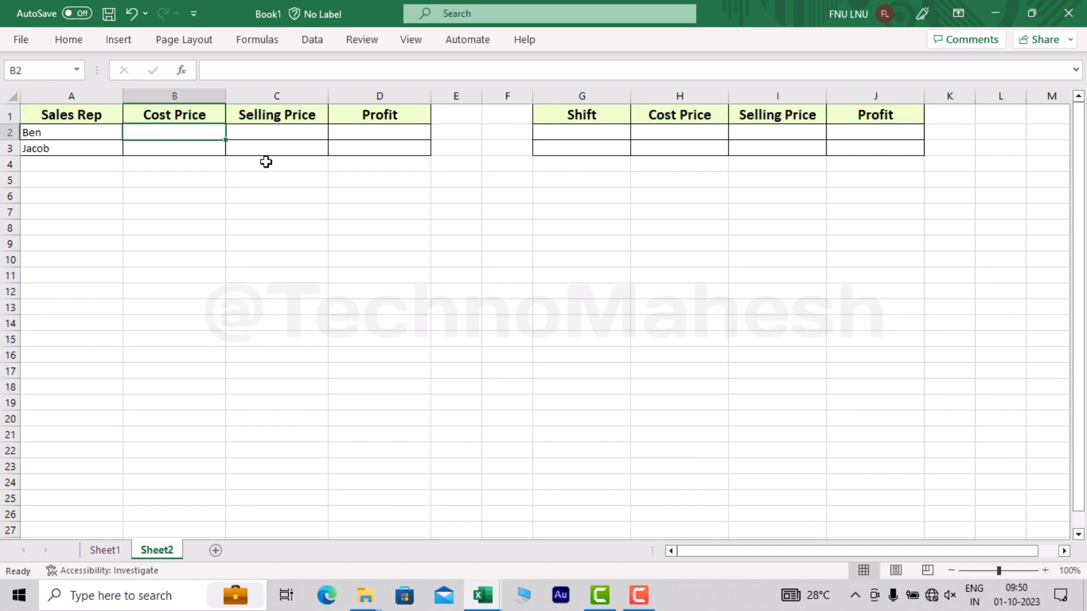
text(=sumif)
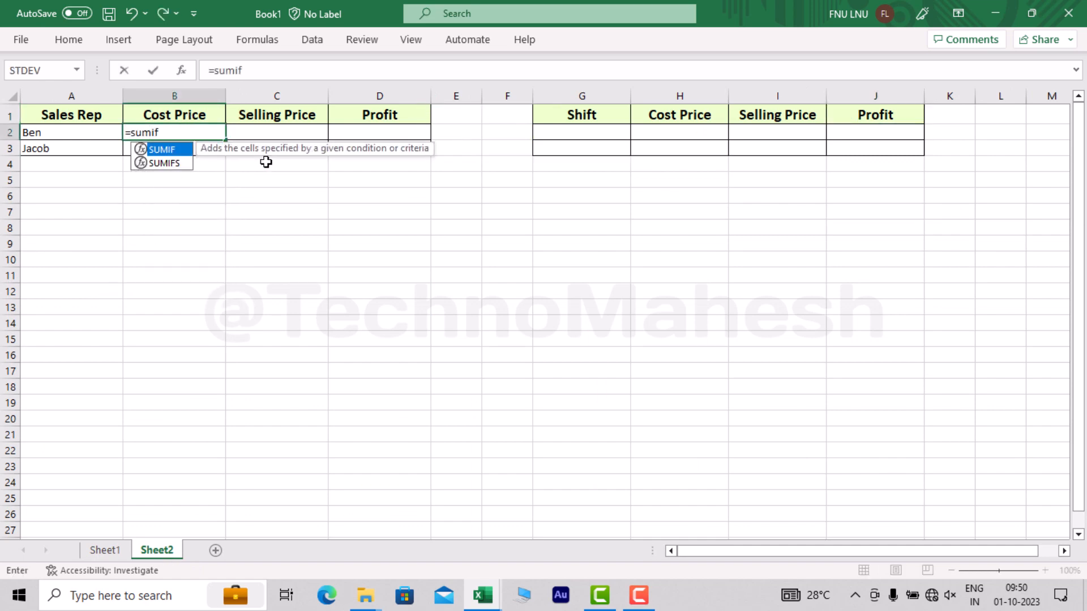
text(()
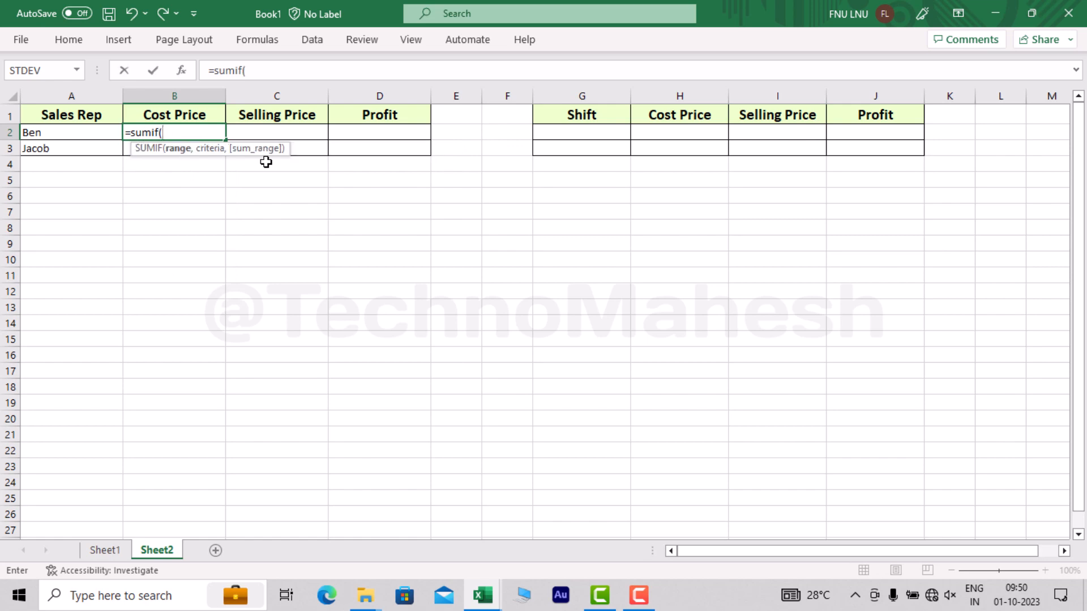
click(118, 552)
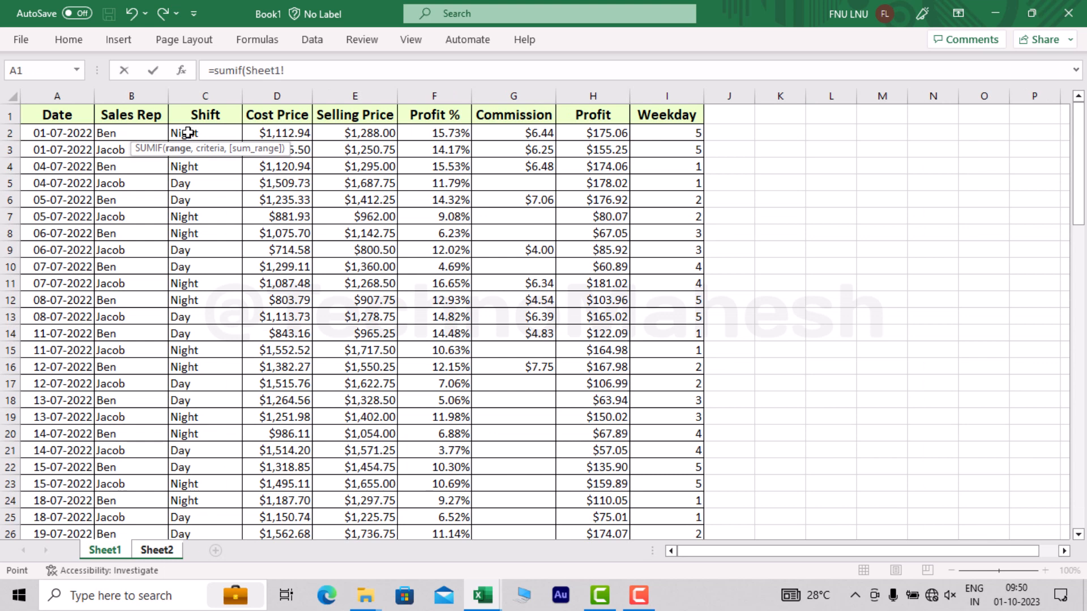
click(146, 98)
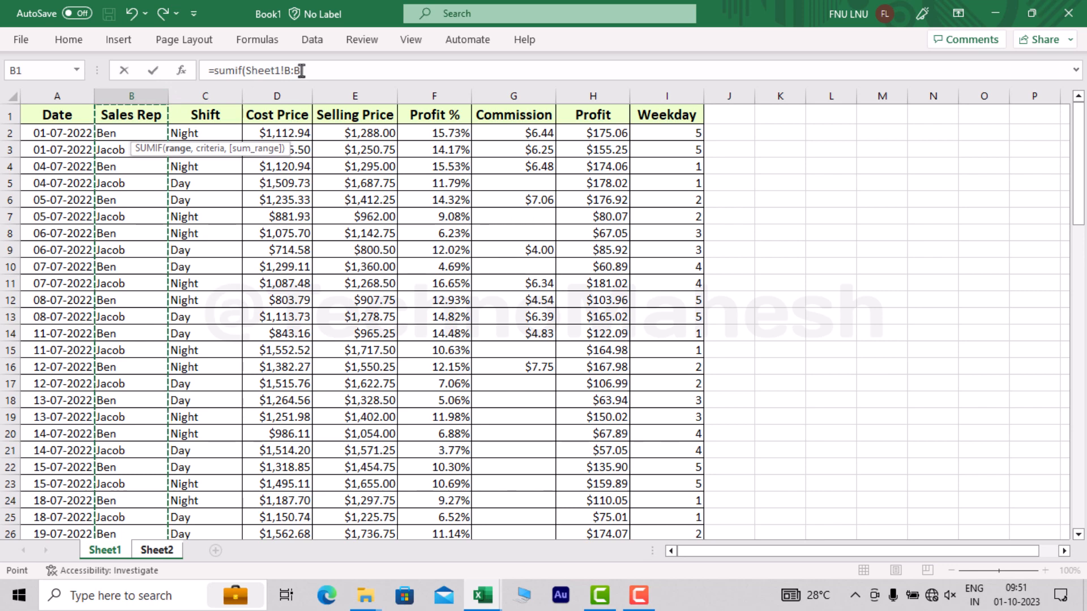
text(,)
Set the SUMIF criterion to the first sales rep's cell on Sheet2 as the absolute reference $A$2
click(157, 550)
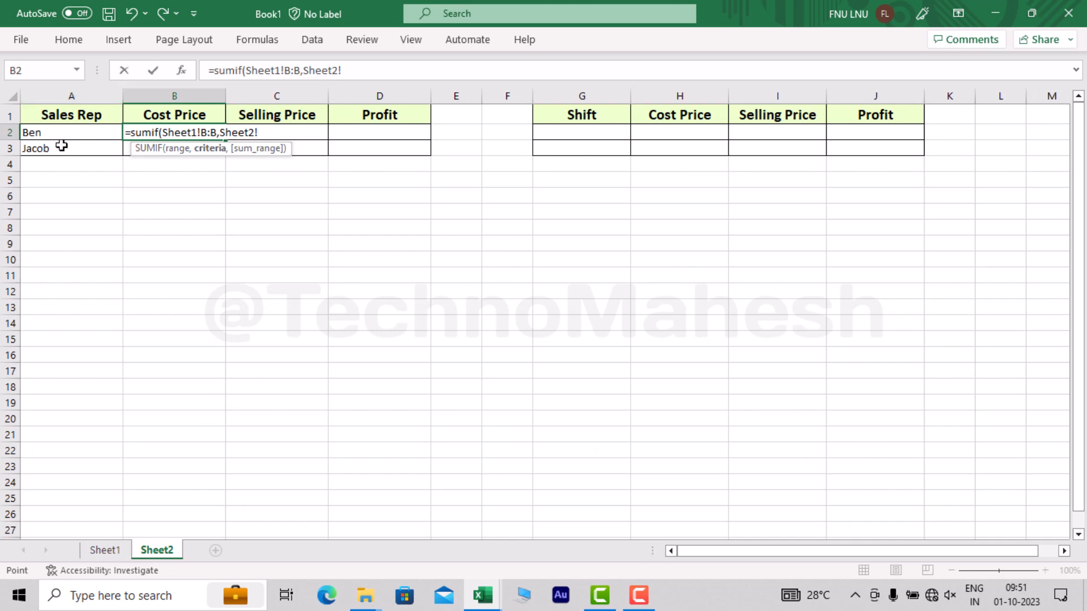
click(65, 132)
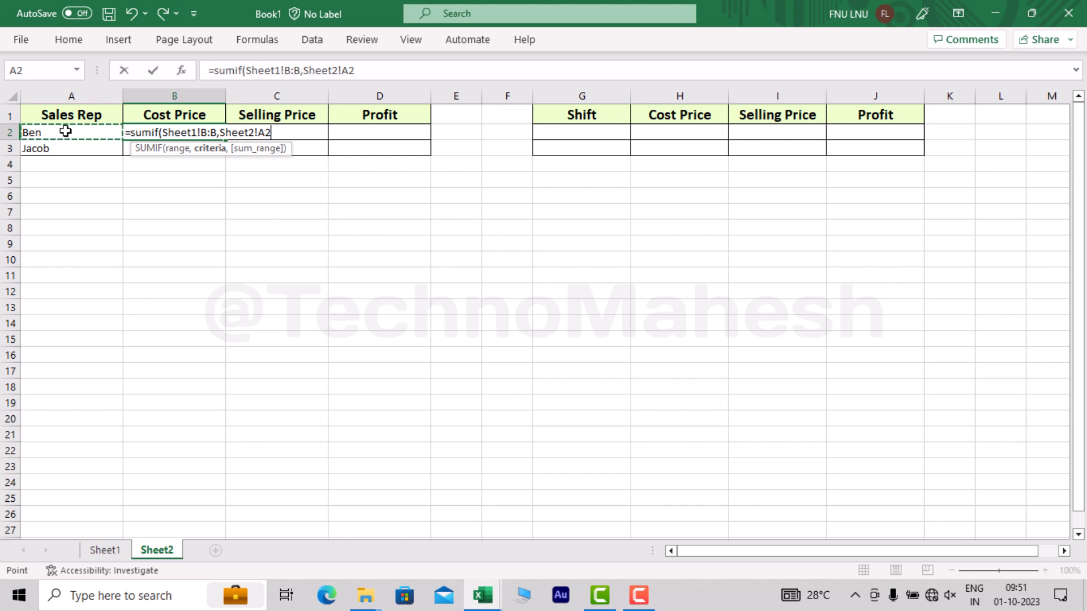
key(F4)
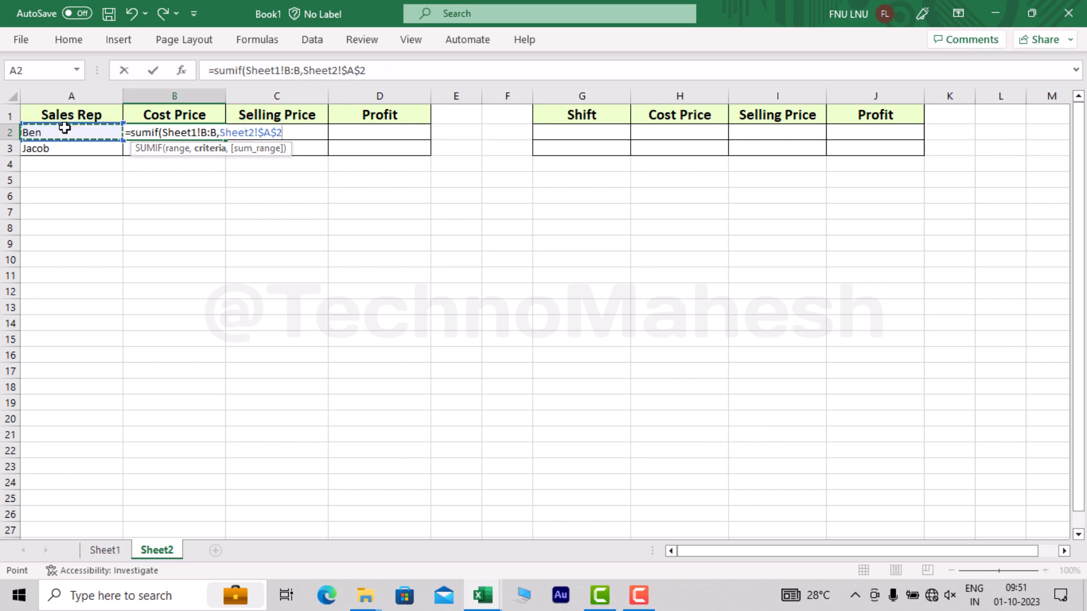
text(,)
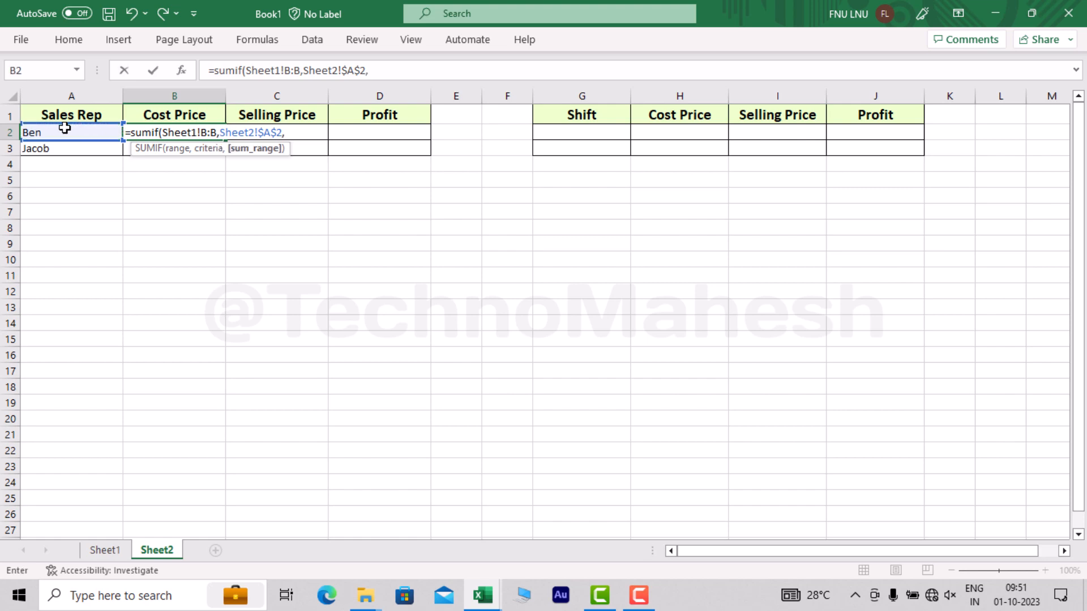
Complete the SUMIF formula with Sheet1's Cost Price column, D:D, as the sum range
click(103, 552)
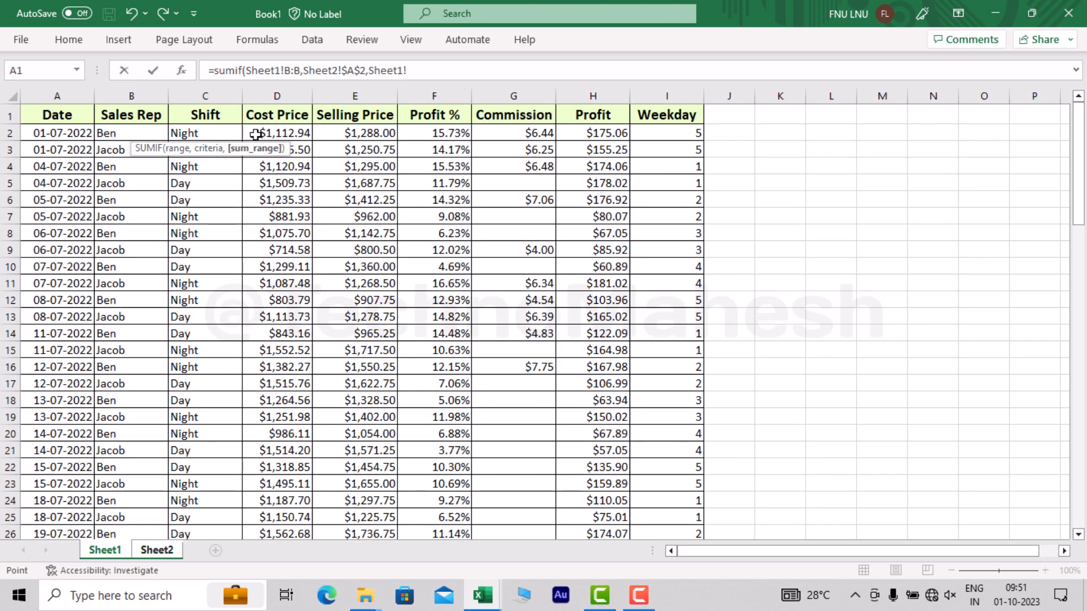
click(278, 95)
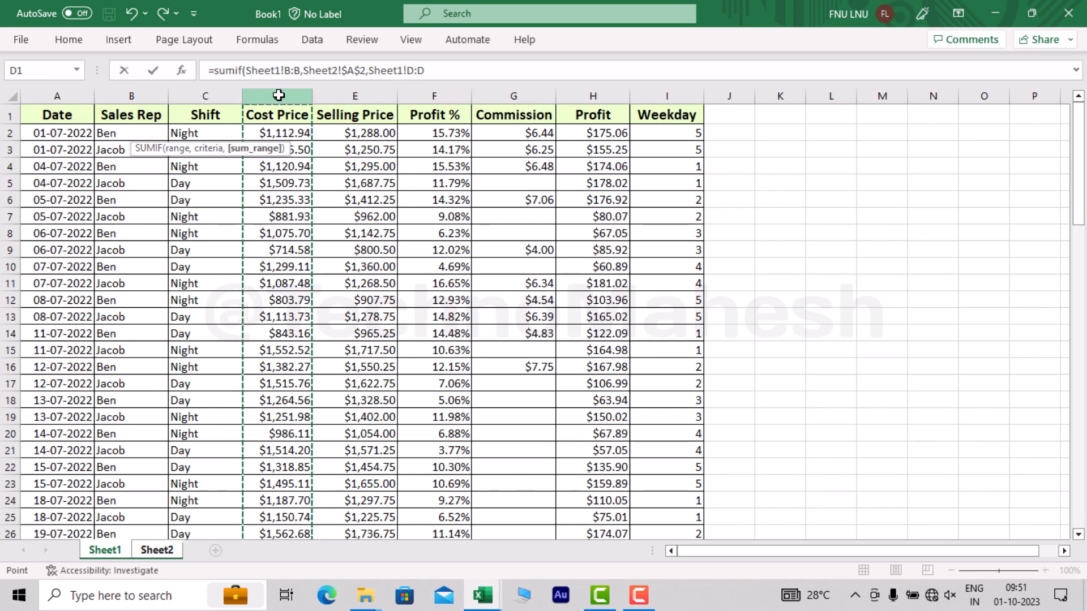
text())
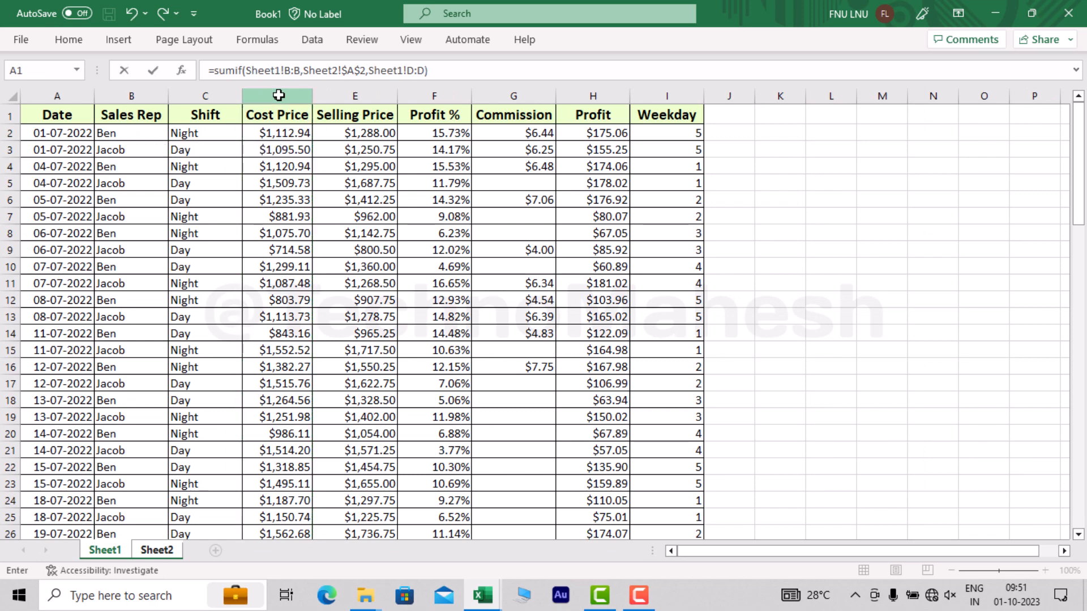
key(Return)
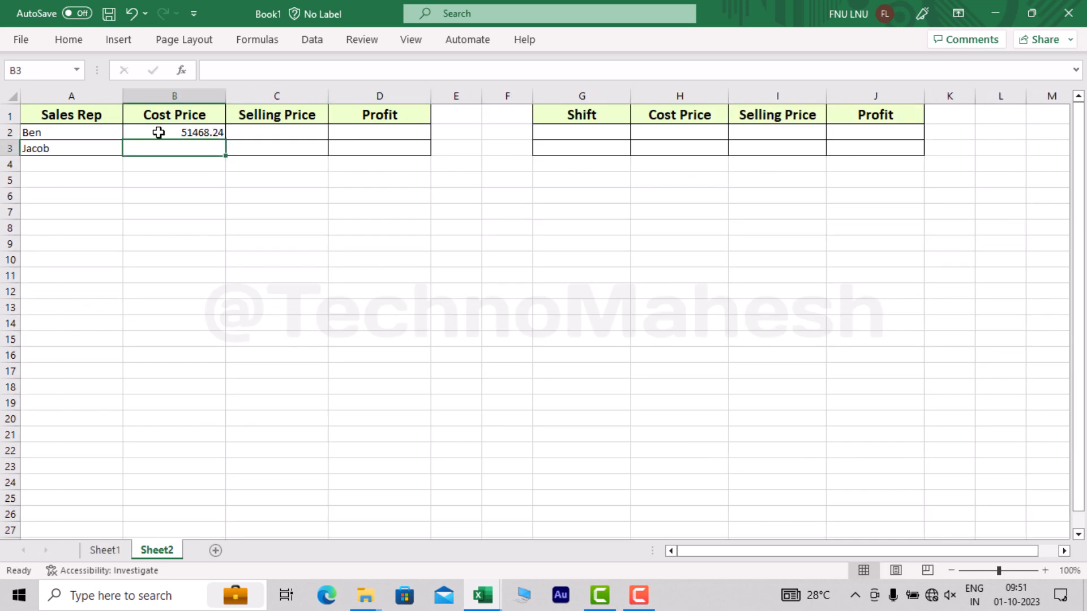
Check the B2 total and its formula against the first rep's name and the Cost Price column on Sheet1
click(158, 133)
click(59, 129)
click(162, 133)
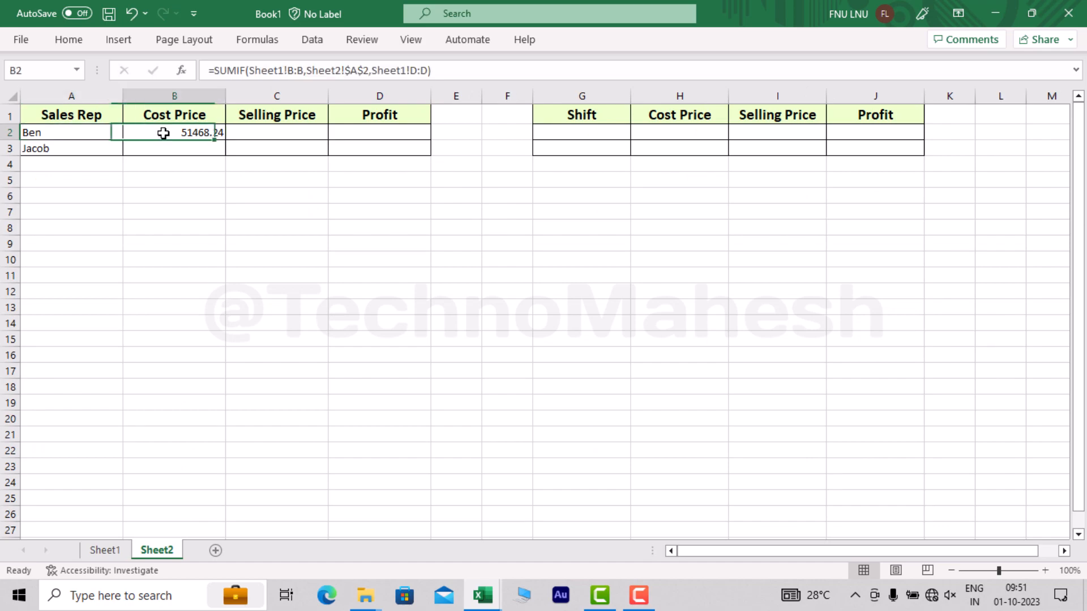
click(104, 549)
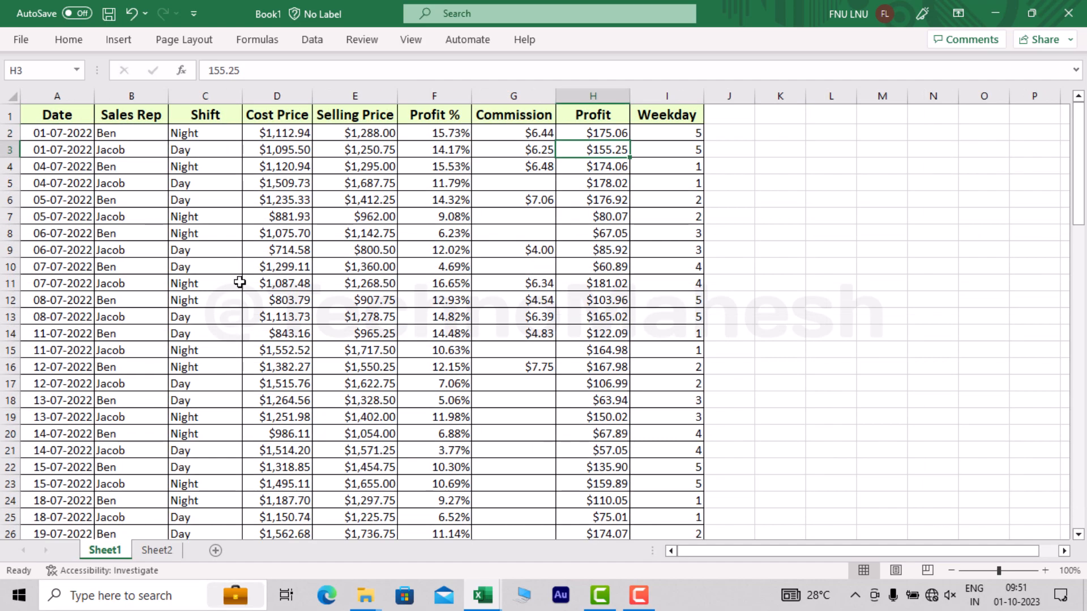
click(264, 94)
click(148, 549)
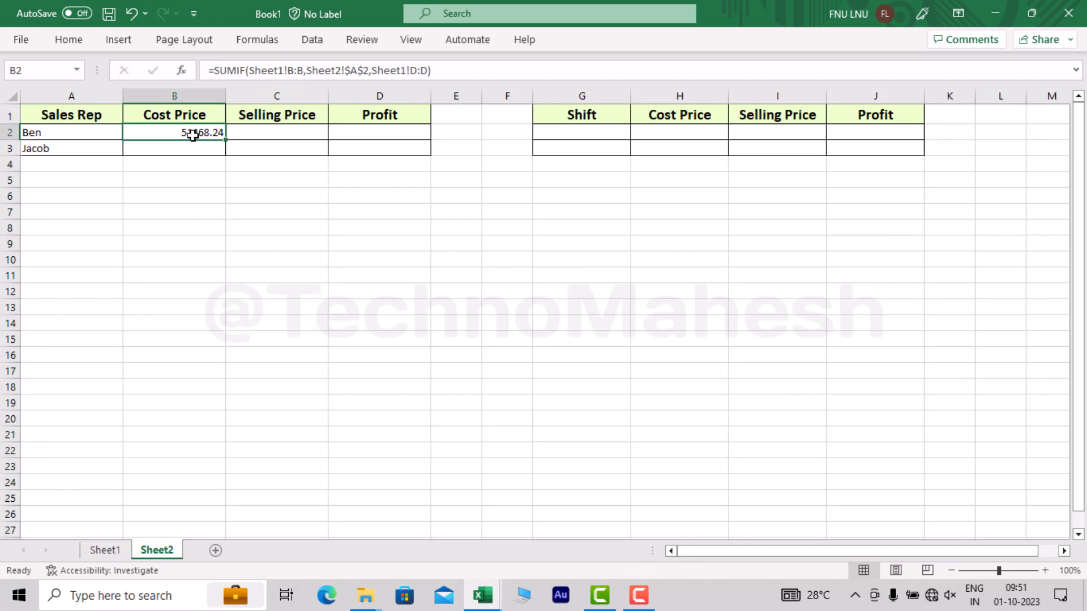
Copy the Cost Price SUMIF formula from B2 to the second sales rep's row in B3
key(ctrl+c)
key(Right)
key(Left)
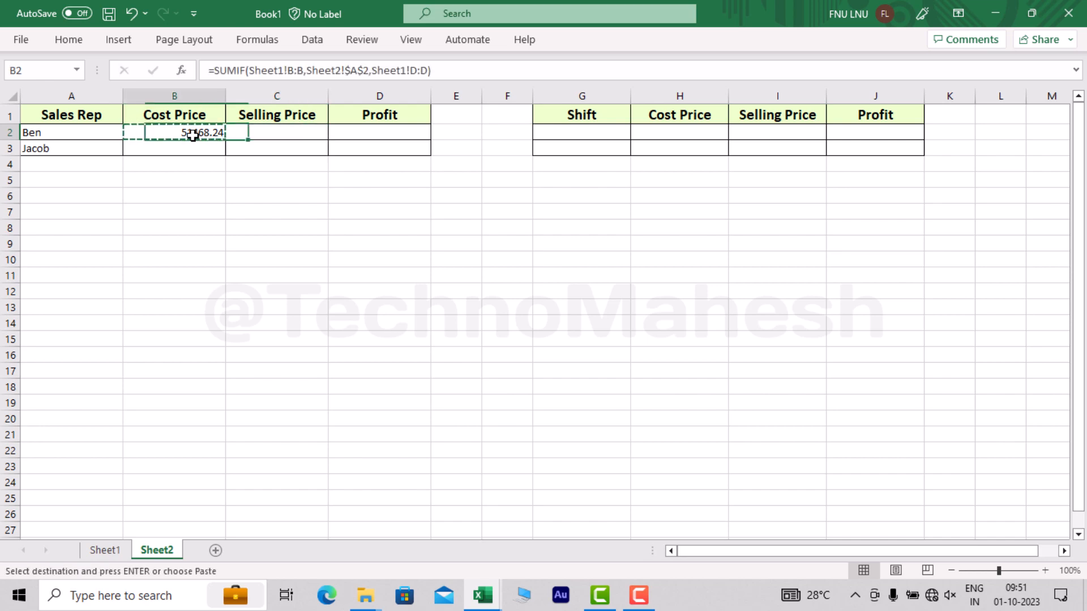
key(Down)
key(ctrl+v)
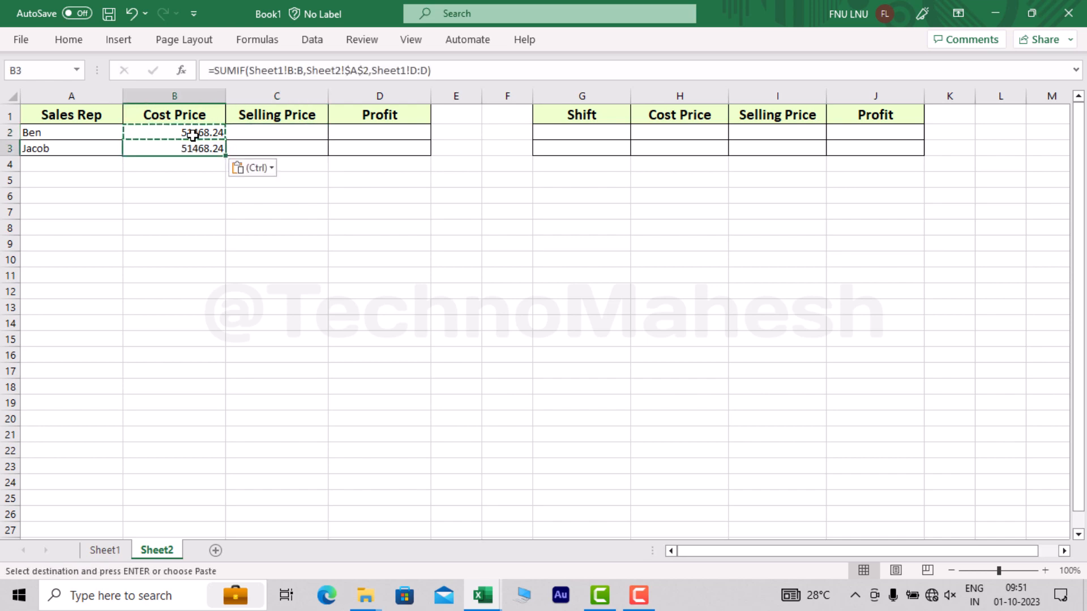
Inspect which cell the criterion in B3's formula refers to and compare its locked column and row with B2
key(F2)
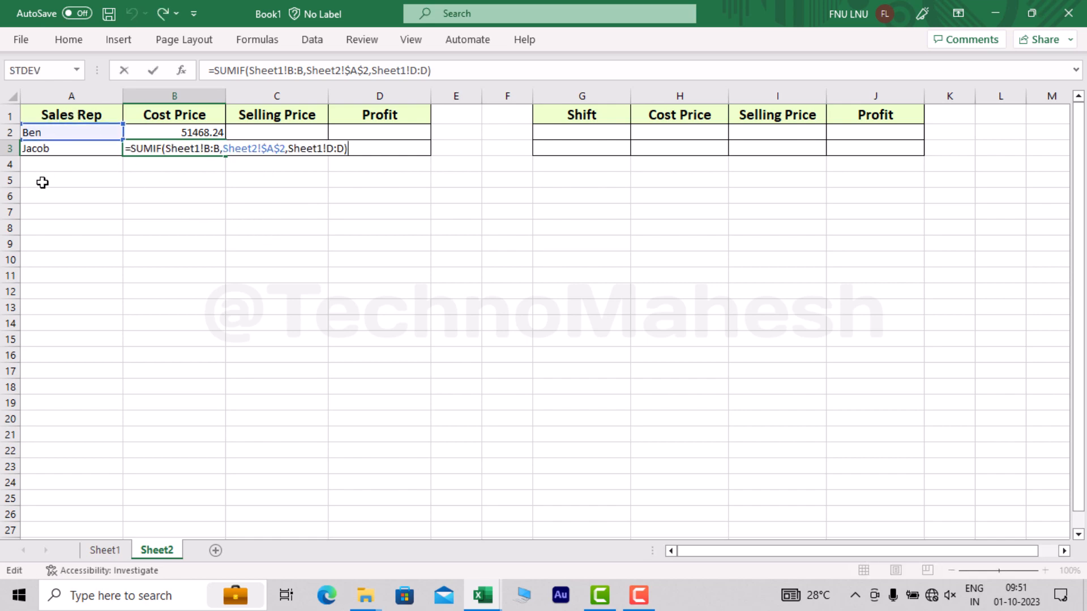
click(202, 134)
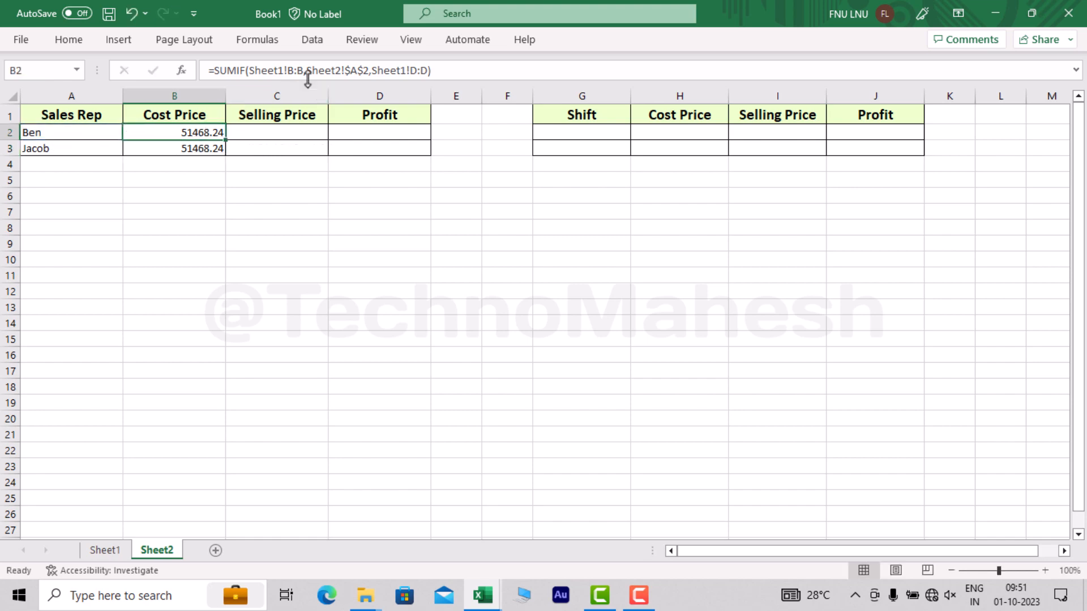
click(62, 95)
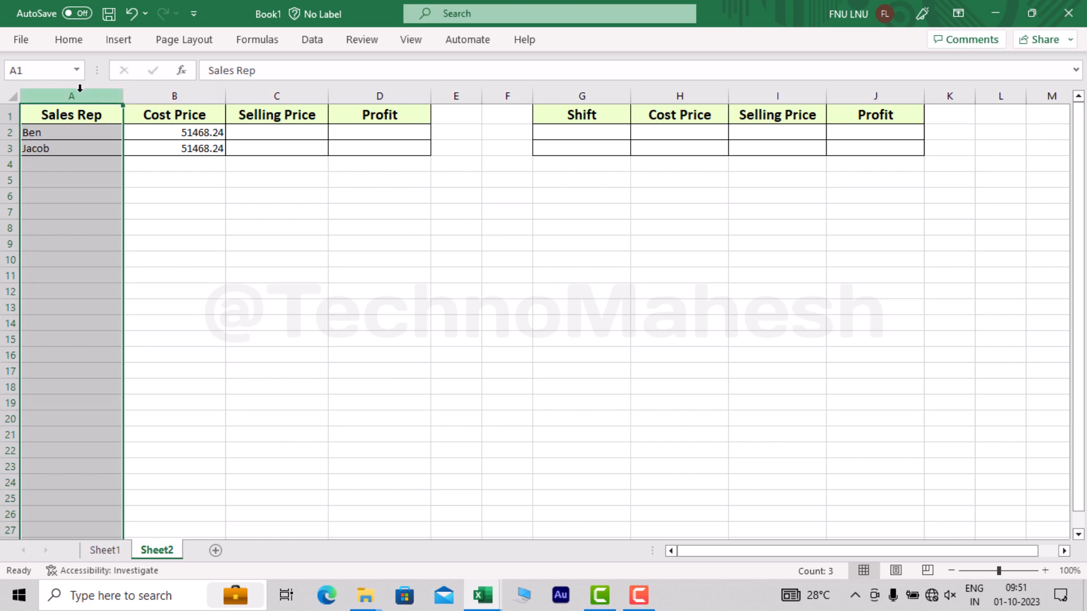
click(8, 133)
click(189, 131)
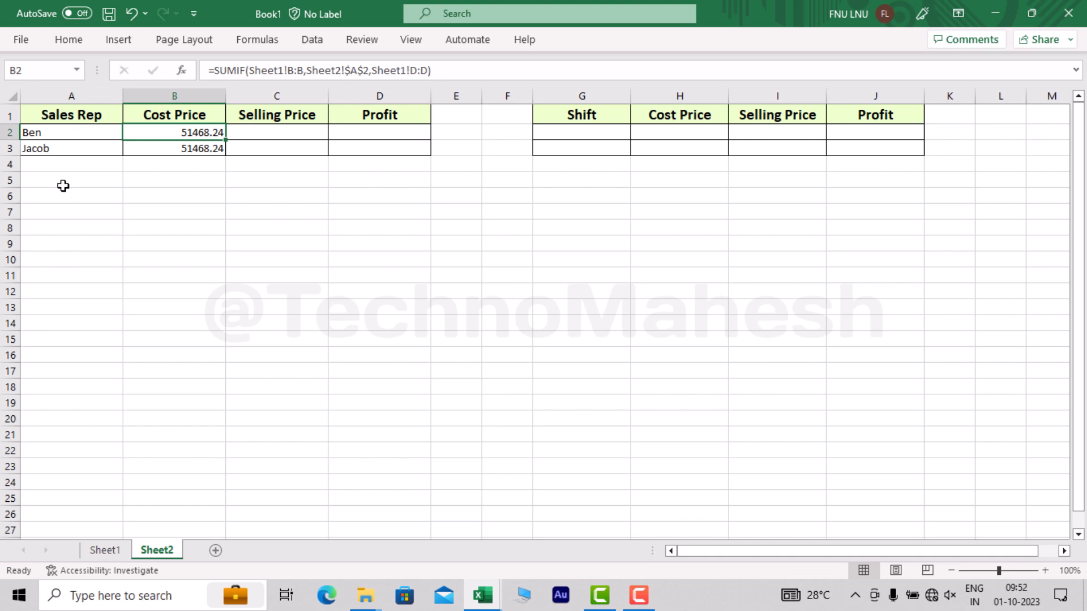
click(67, 92)
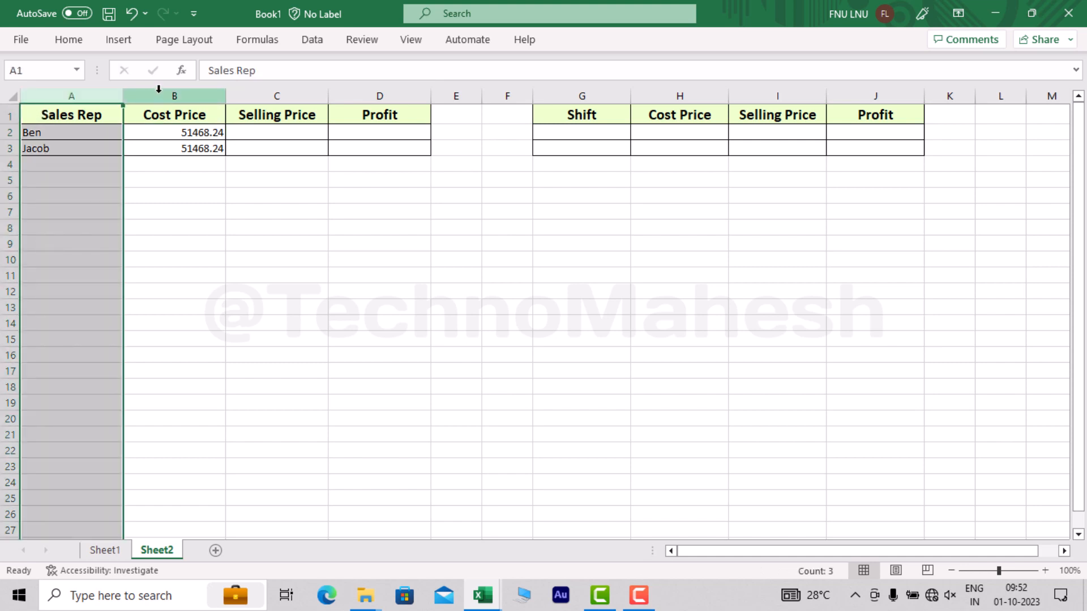
Copy the SUMIF formula from B2 into the Selling Price cell C2 and inspect its shifted column references
click(151, 136)
key(ctrl+c)
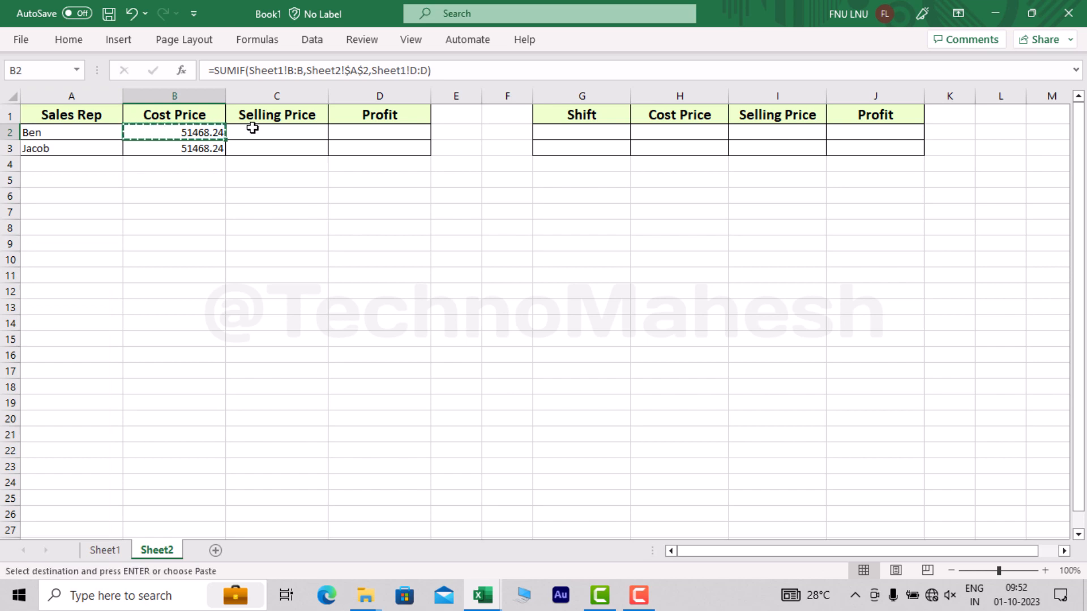
click(250, 128)
key(ctrl+v)
click(194, 131)
click(277, 133)
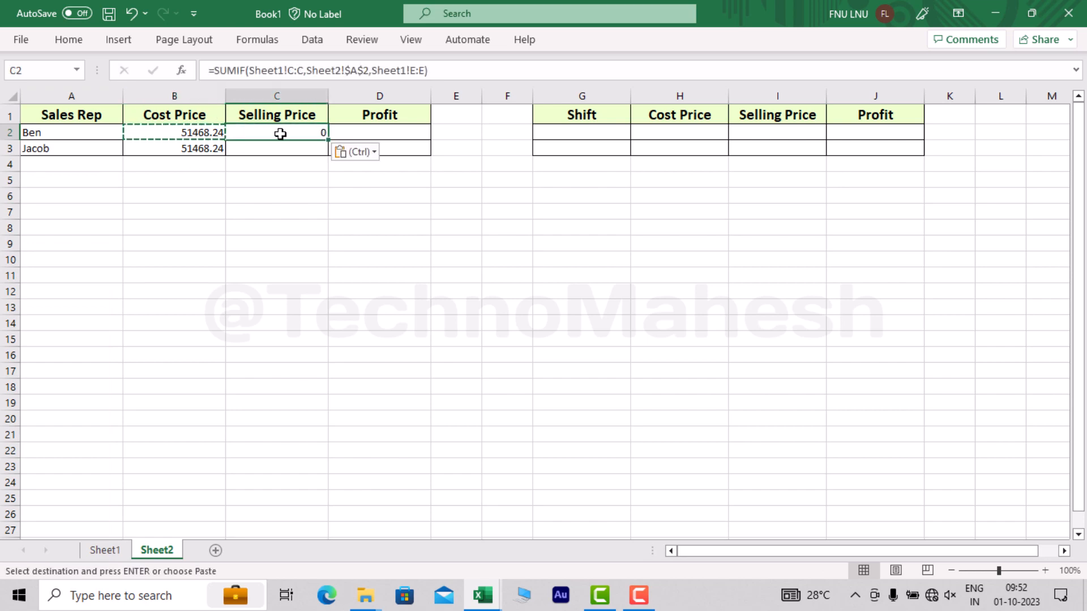
key(F2)
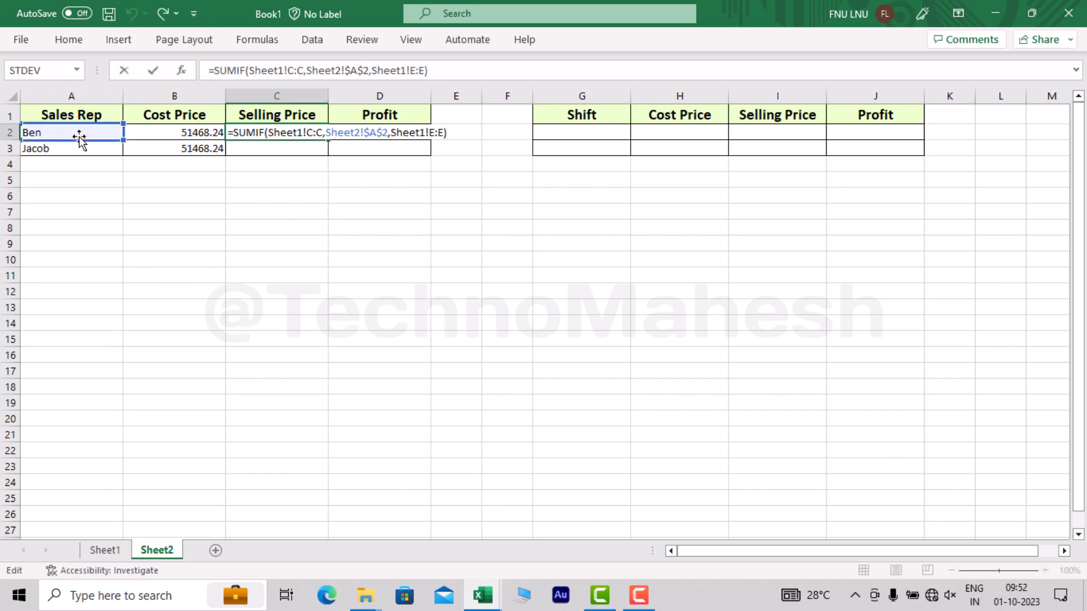
key(Escape)
Change the criterion in B2's SUMIF formula to Sheet2!$A2 so that only the column stays locked
click(175, 130)
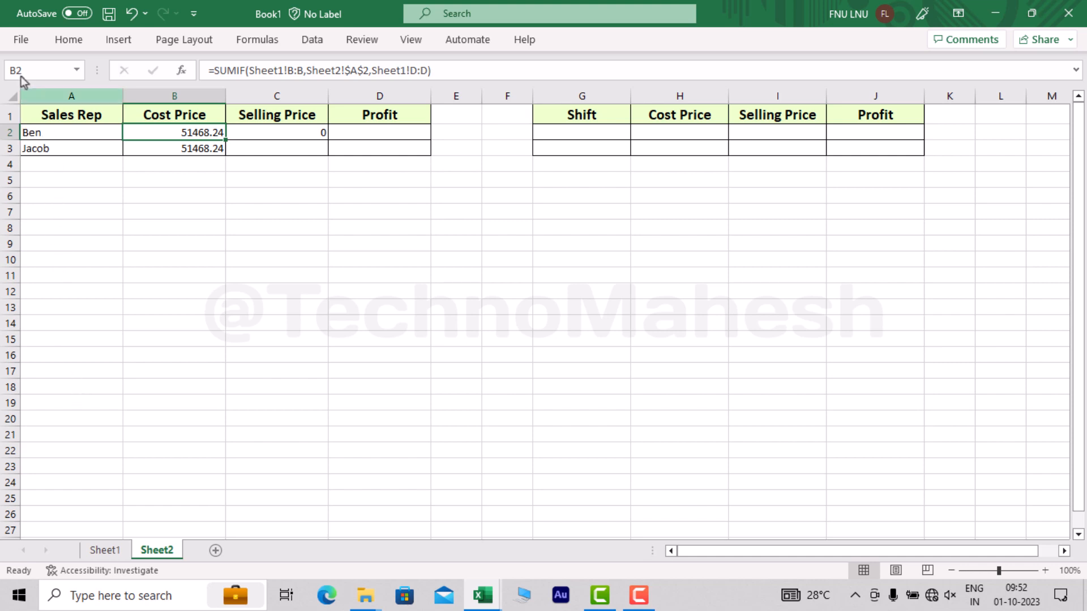
click(362, 71)
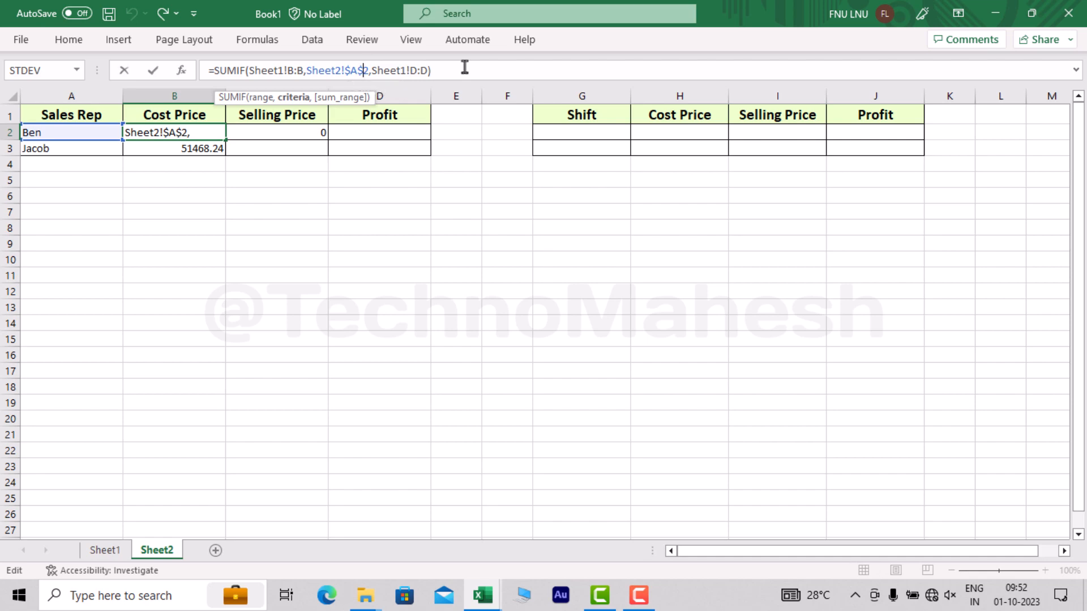
key(BackSpace)
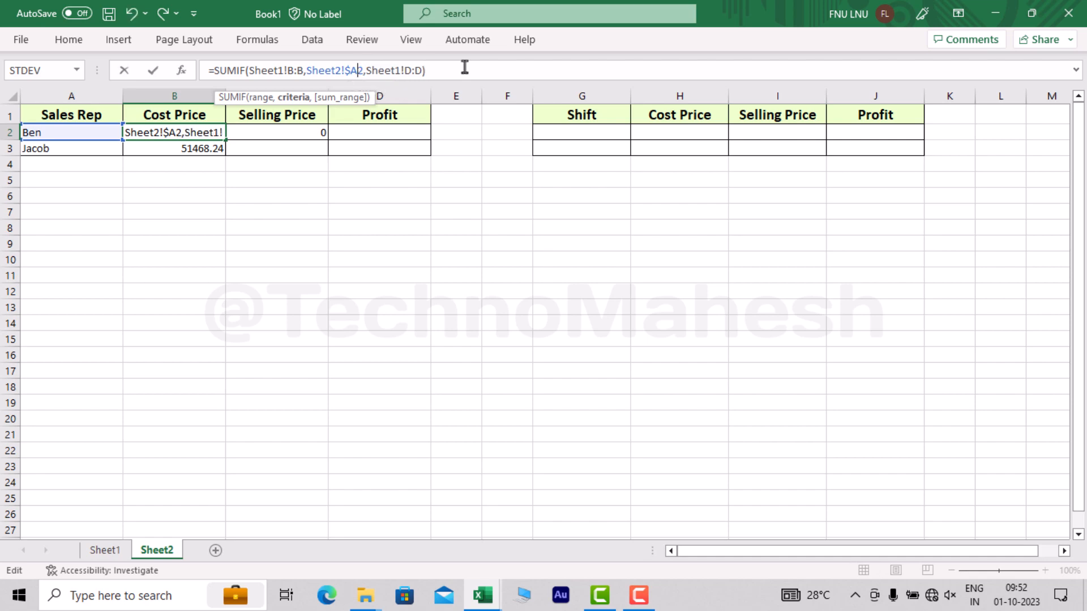
key(Return)
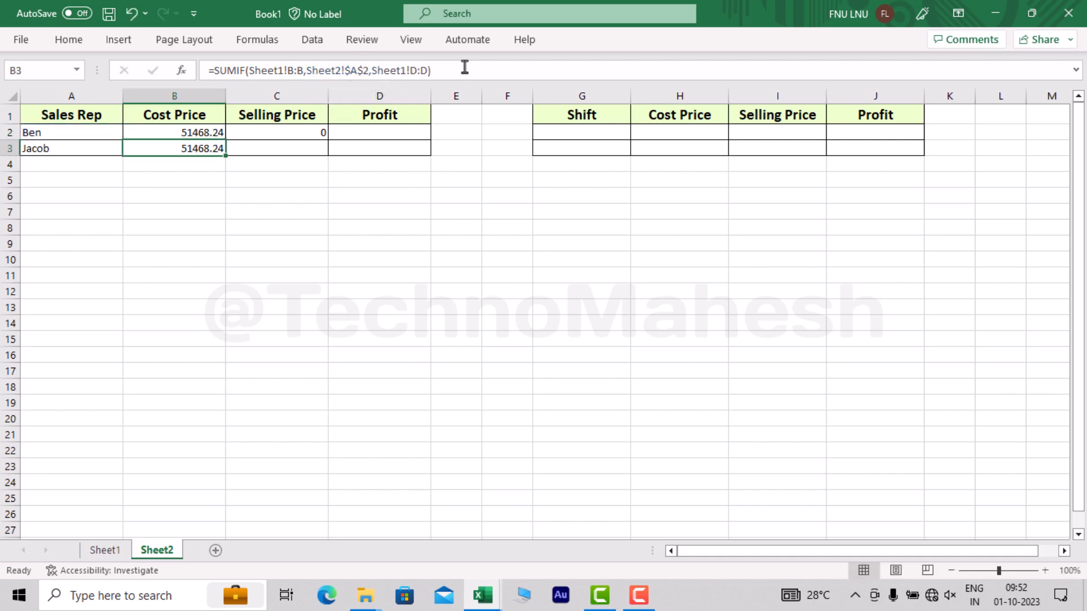
key(Up)
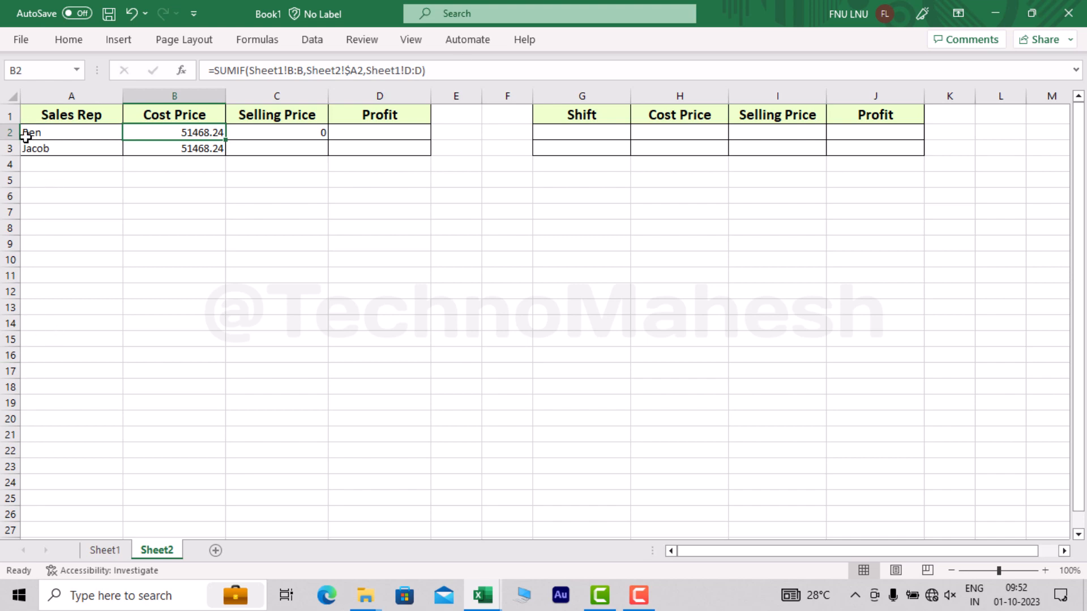
drag(2, 132, 7, 513)
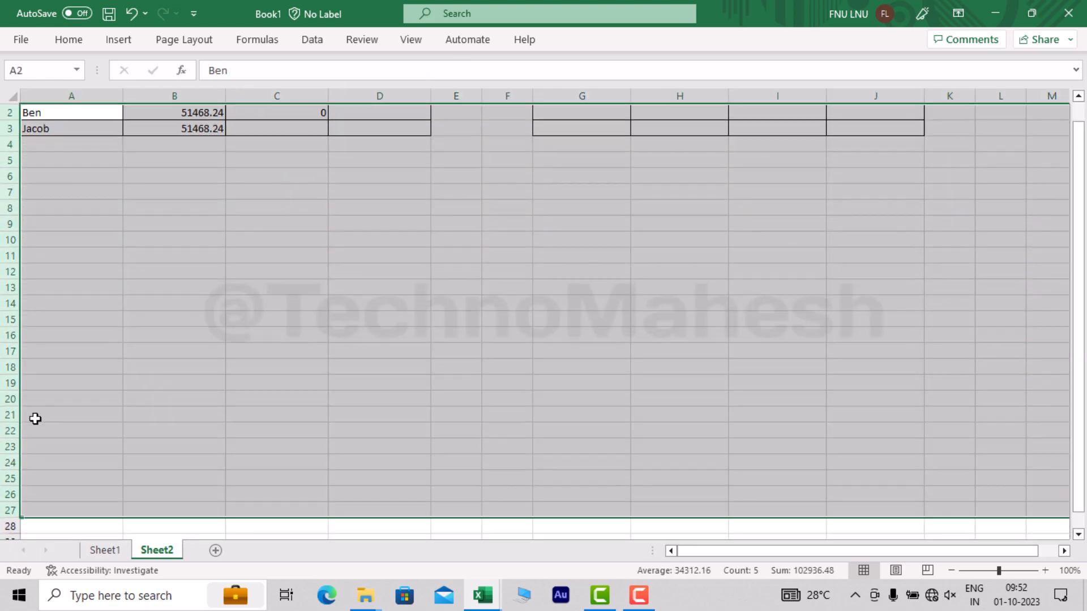
scroll(56, 398, up, 1)
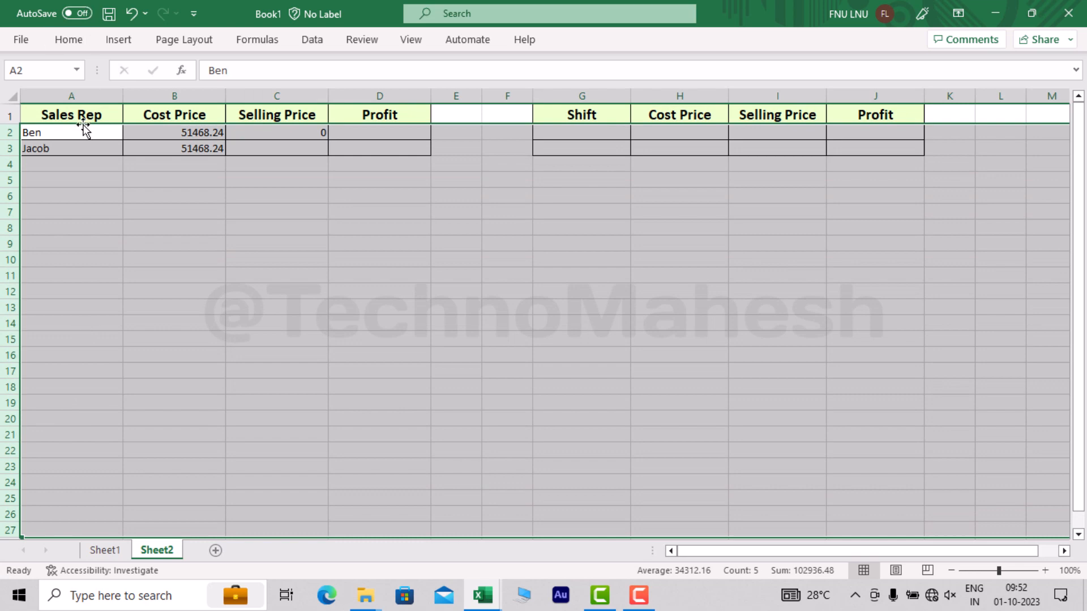
drag(81, 96, 396, 97)
Copy the Cost Price SUMIF formula from B2 to B3 again and check which cell its criterion refers to
click(192, 129)
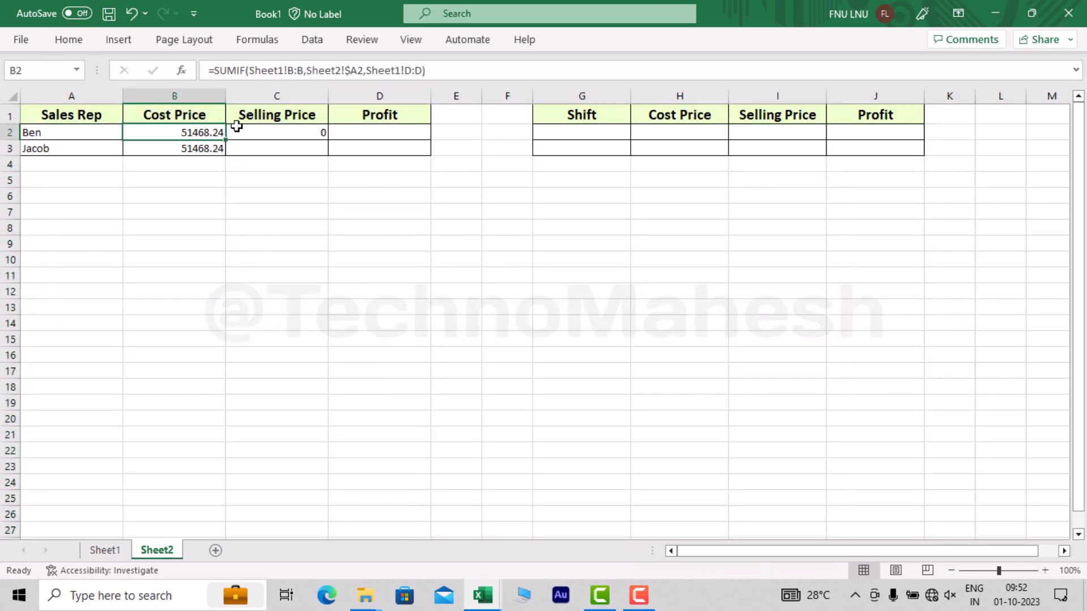
key(ctrl+c)
key(Down)
key(Return)
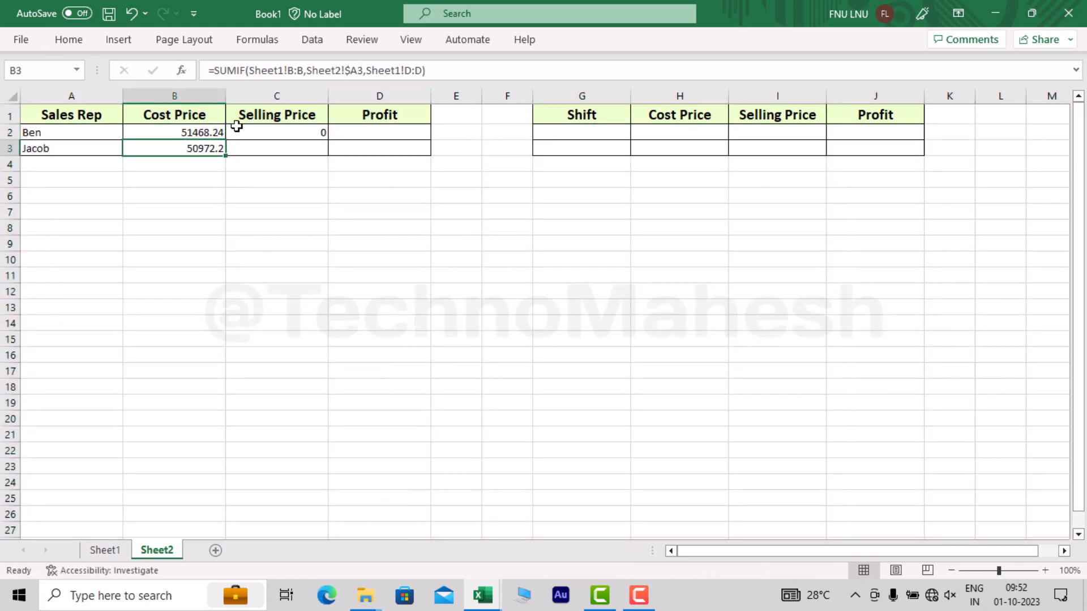
key(F2)
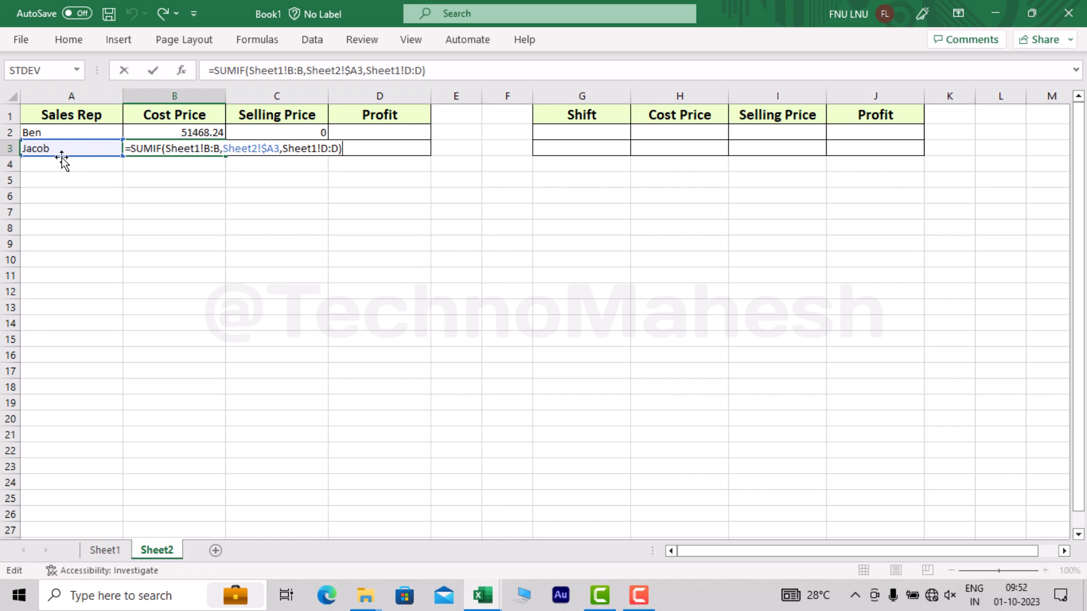
key(Escape)
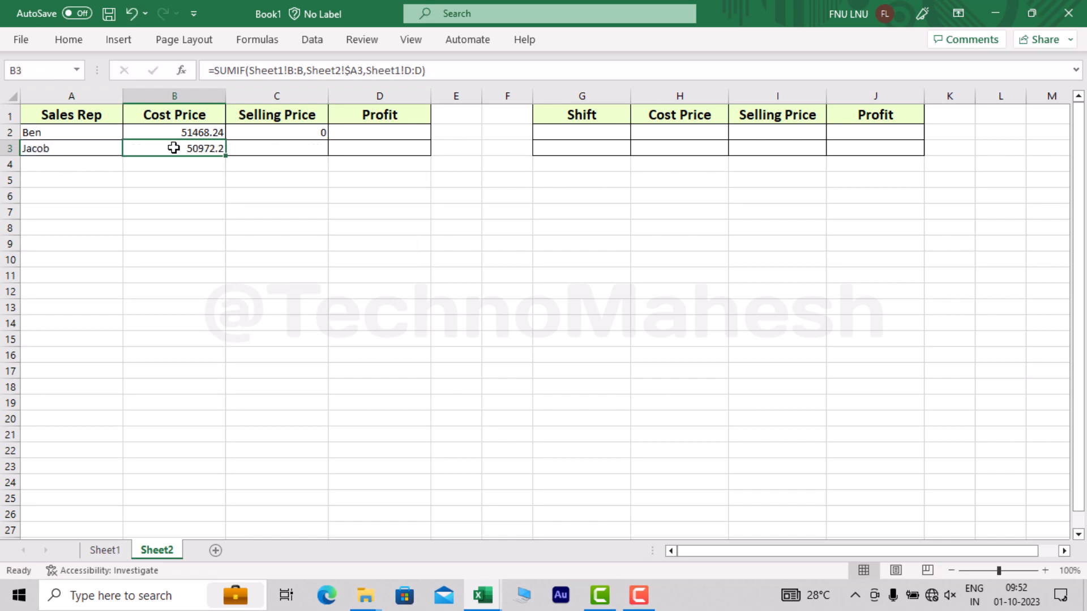
key(F2)
key(Escape)
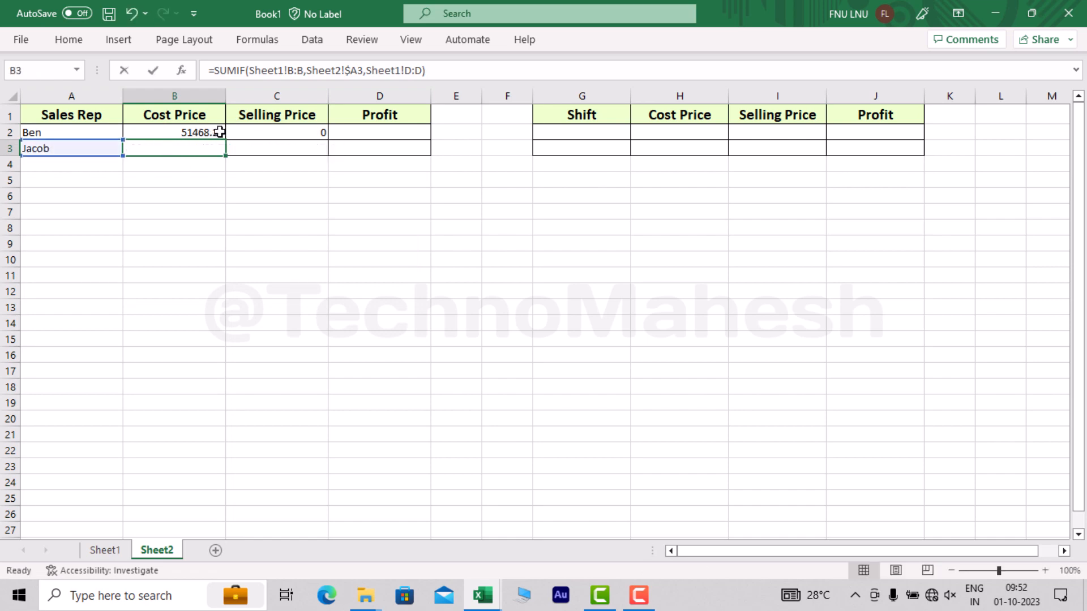
Copy the SUMIF formula from B2 into the Selling Price cells C2:C3
click(219, 132)
key(ctrl+c)
key(Right)
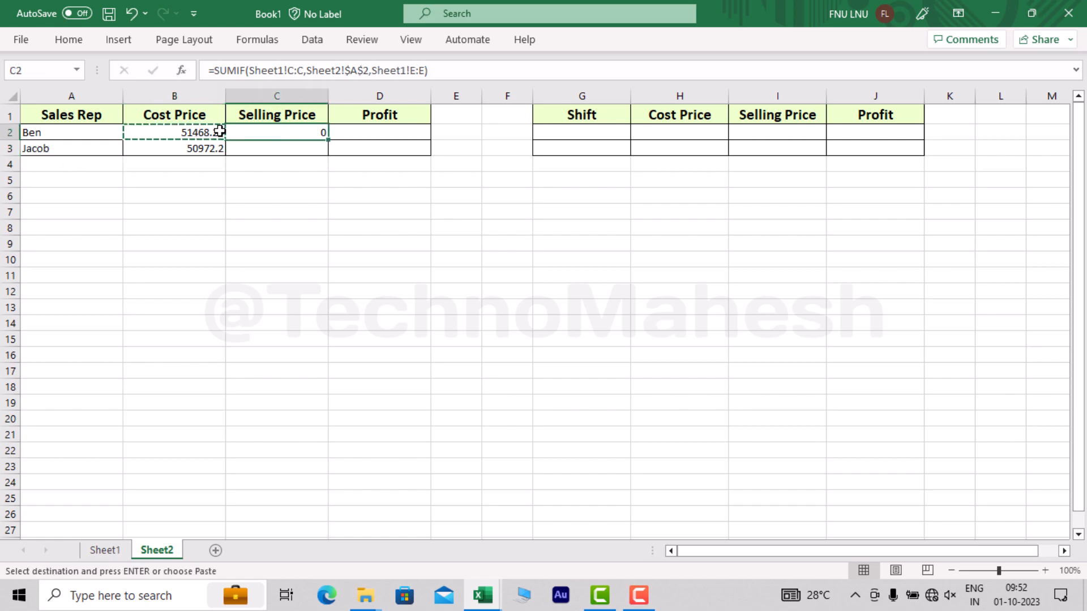
key(shift+Down)
key(ctrl+v)
Check the criteria range in C2's formula against the Shift and Sales Rep columns on Sheet1
key(F2)
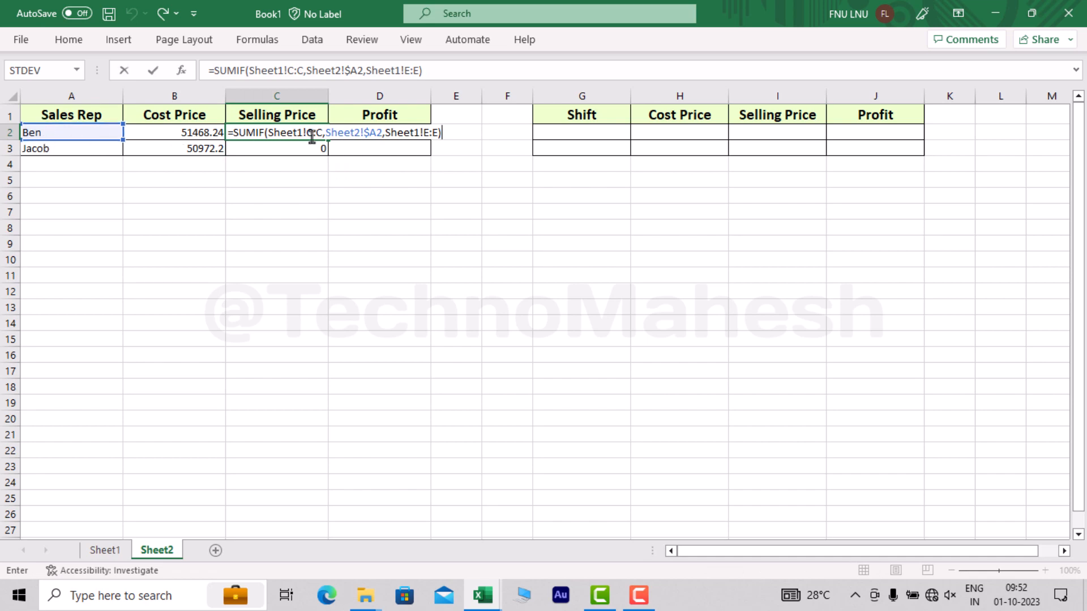
key(Escape)
click(105, 550)
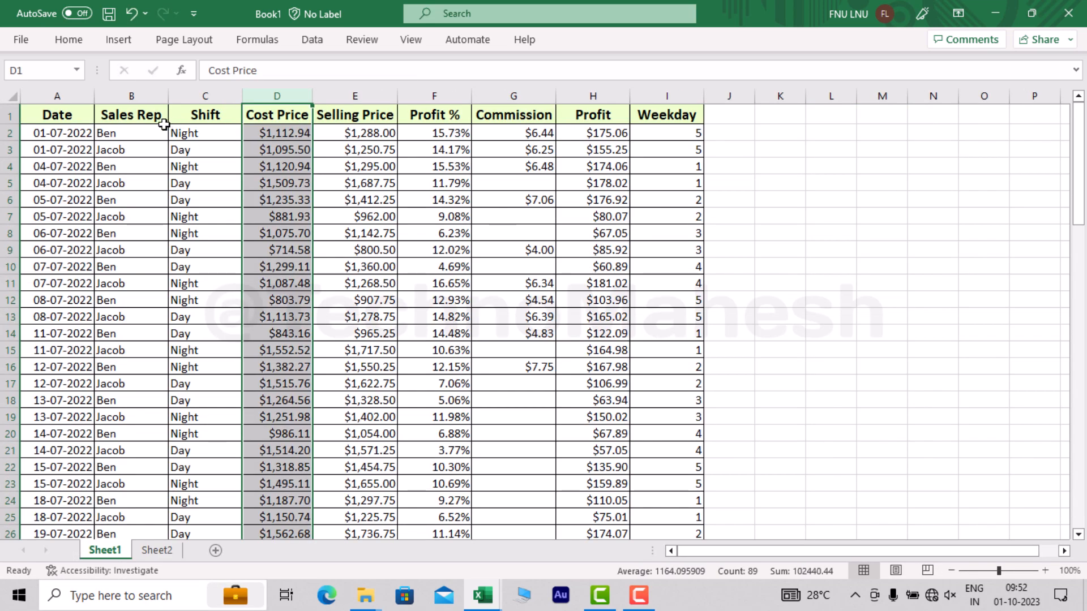
click(182, 97)
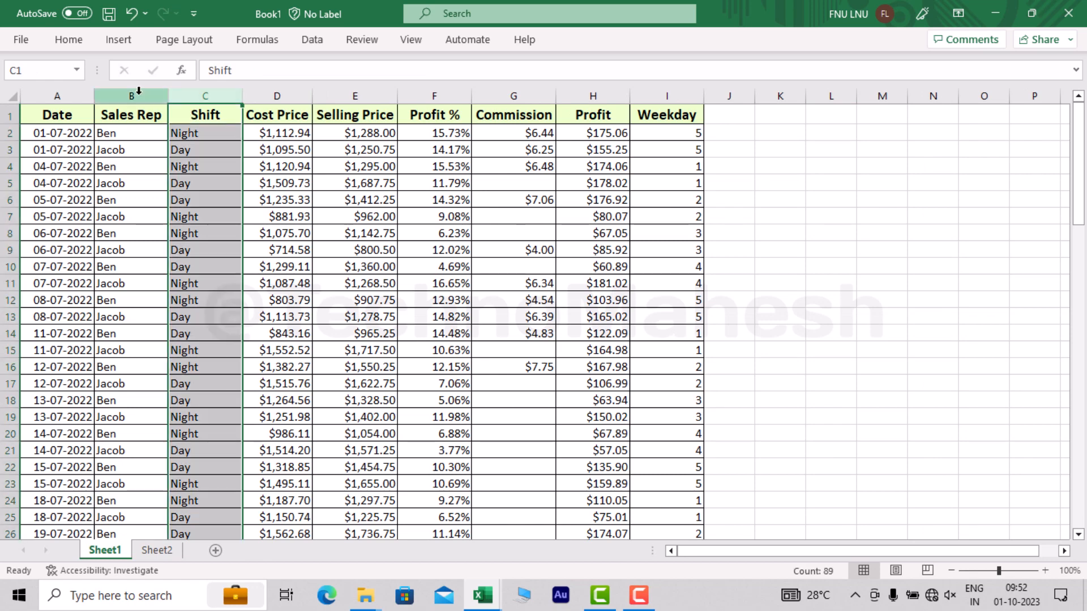
click(133, 96)
click(155, 550)
Lock the criteria range in B2's SUMIF formula as Sheet1!$B:$B
click(177, 134)
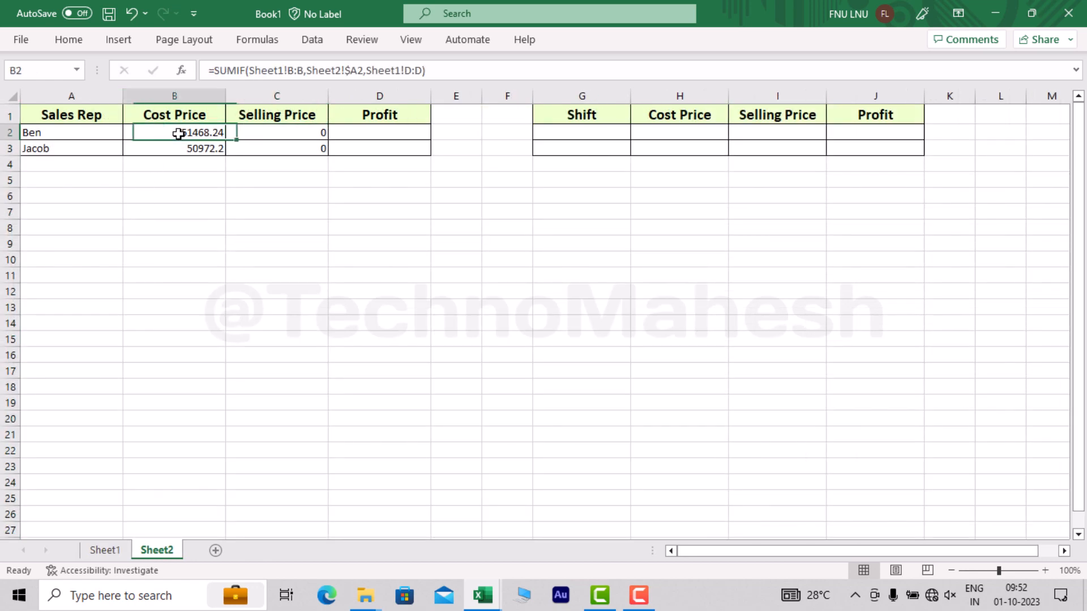
click(298, 71)
key(F4)
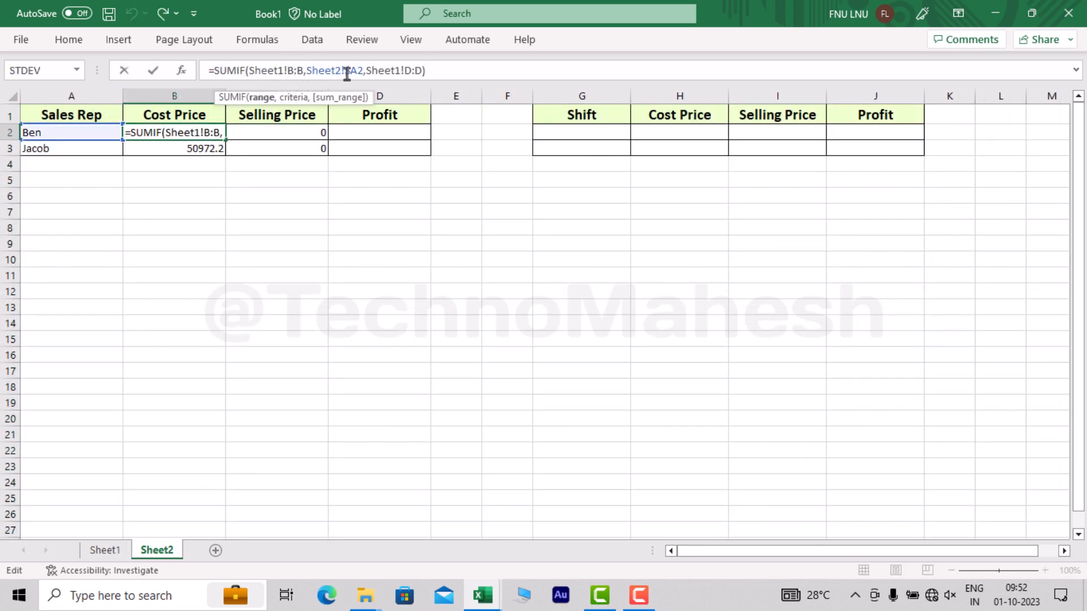
key(Return)
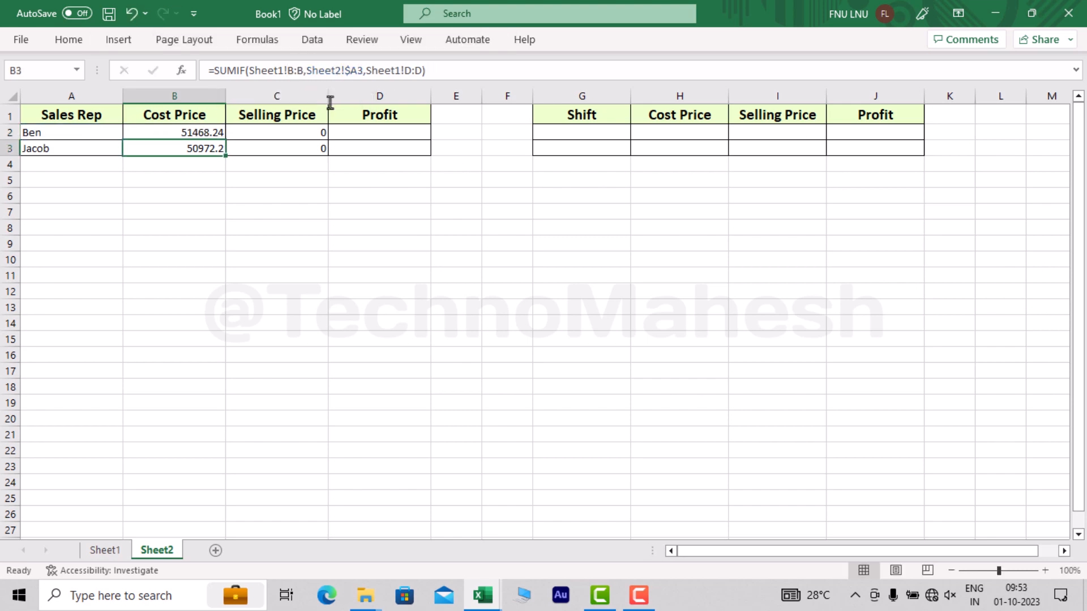
key(Up)
key(F2)
key(Return)
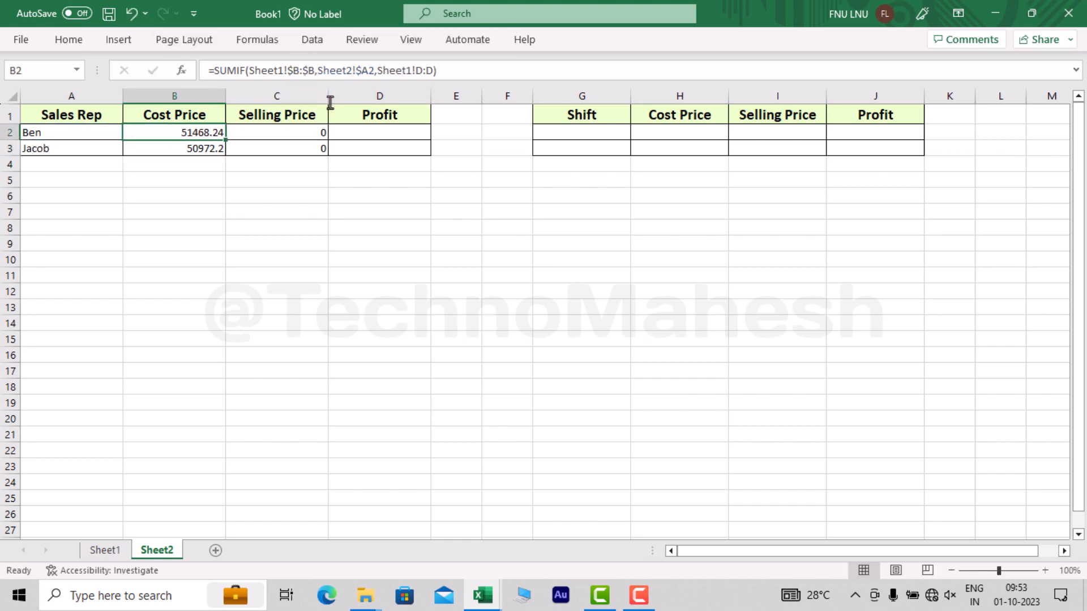
Copy the SUMIF formula with the locked criteria range from B2 into the Selling Price cell C2
key(ctrl+c)
key(Escape)
key(ctrl+c)
key(Right)
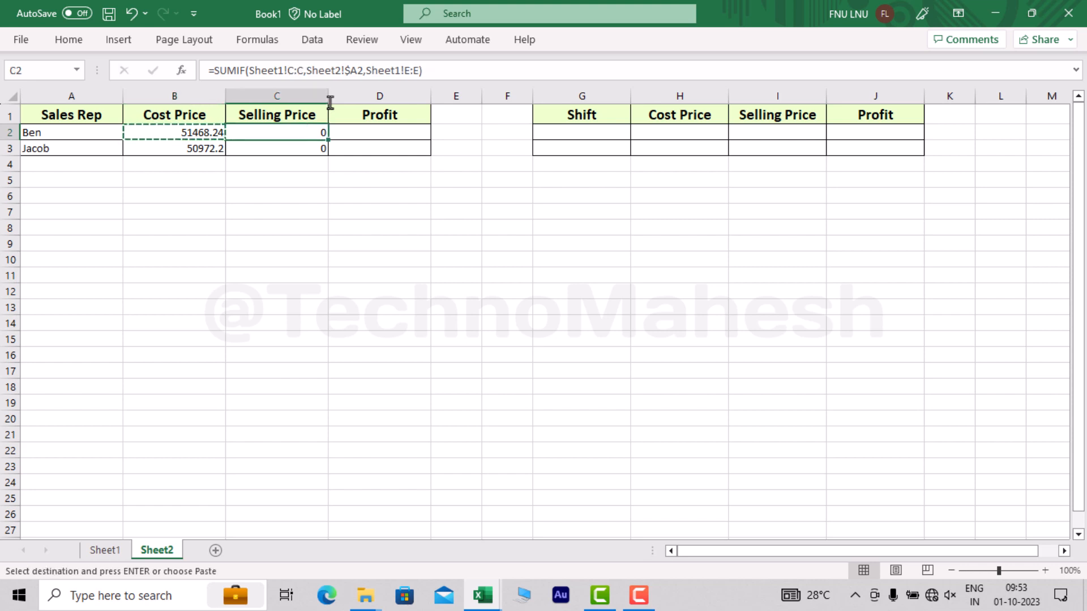
key(Return)
Inspect the references in C2's formula and compare its sum range with the Selling Price column on Sheet1
key(F2)
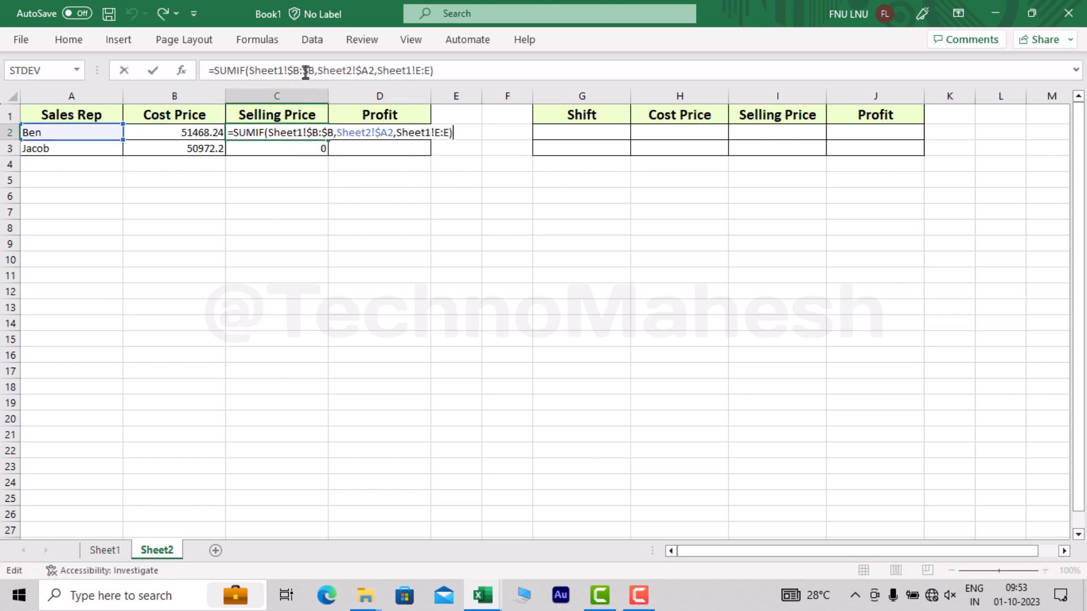
key(Escape)
key(F2)
key(Escape)
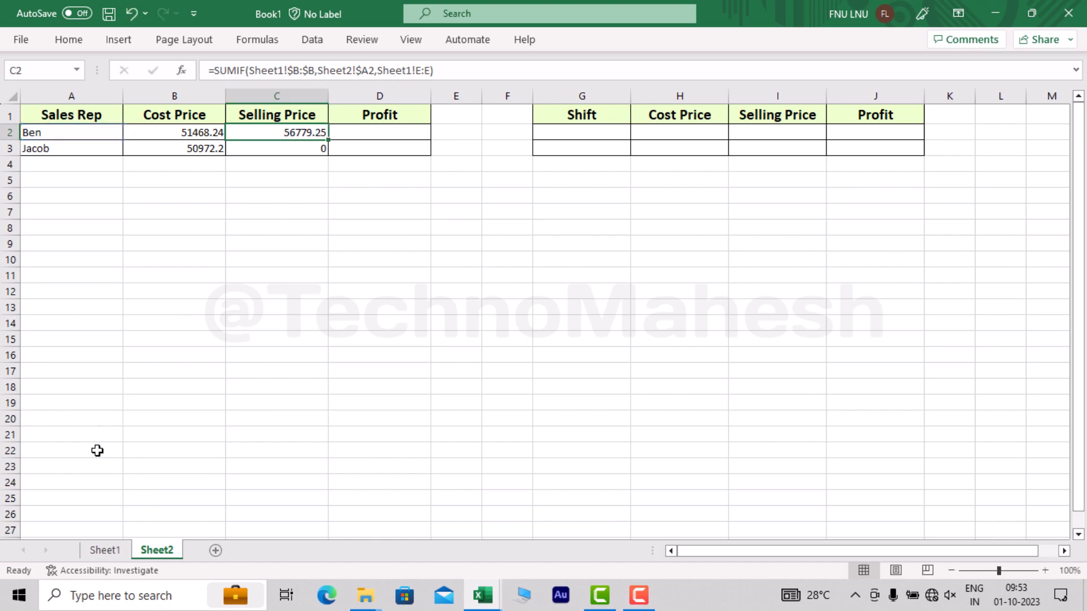
click(105, 552)
click(355, 96)
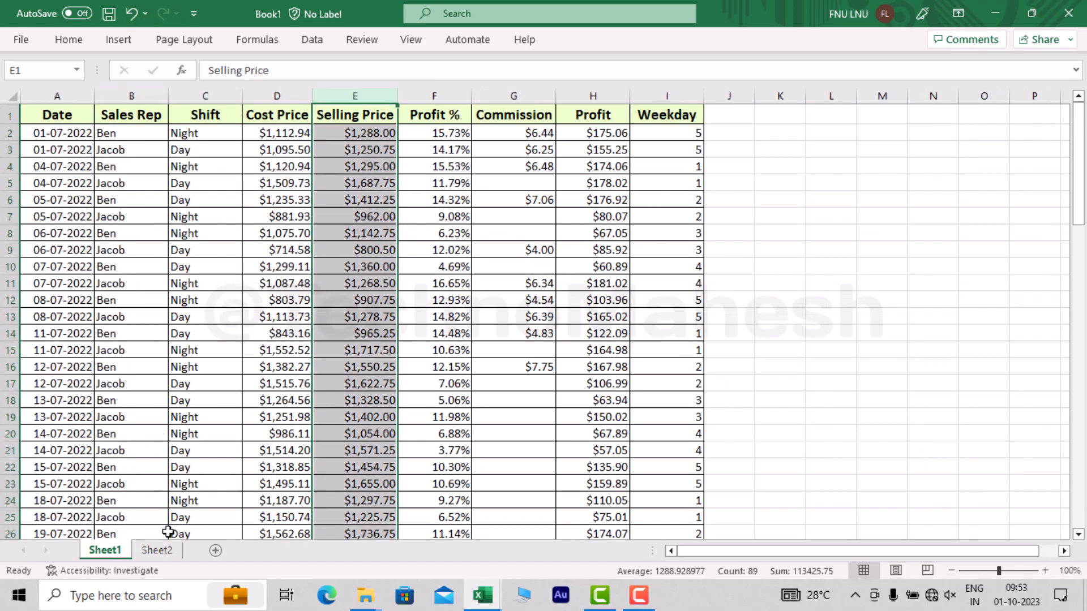
click(157, 549)
key(F2)
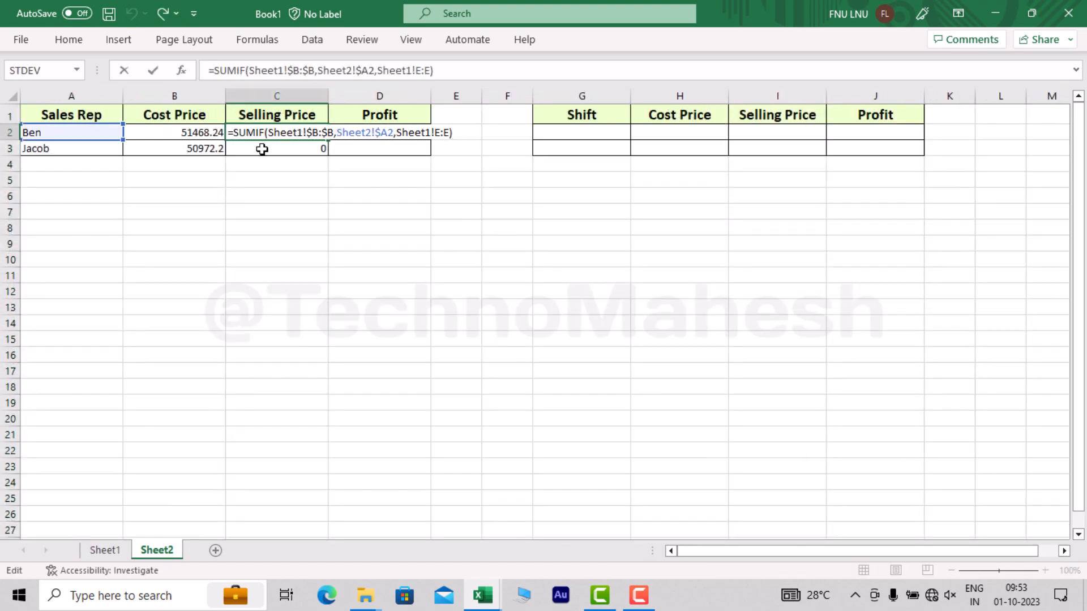
key(Escape)
key(F2)
drag(442, 72, 384, 72)
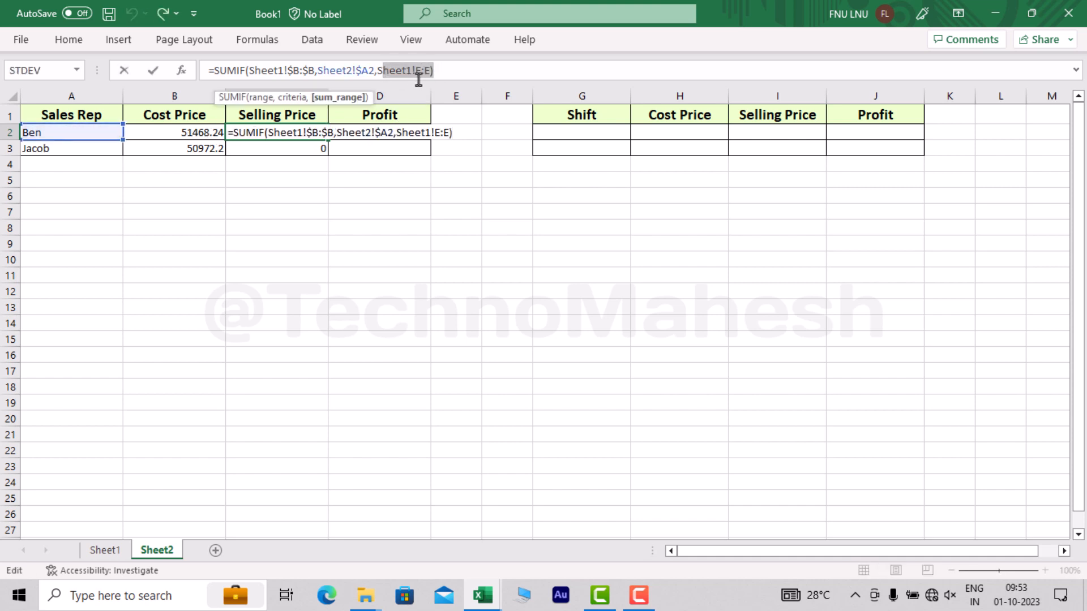
key(Escape)
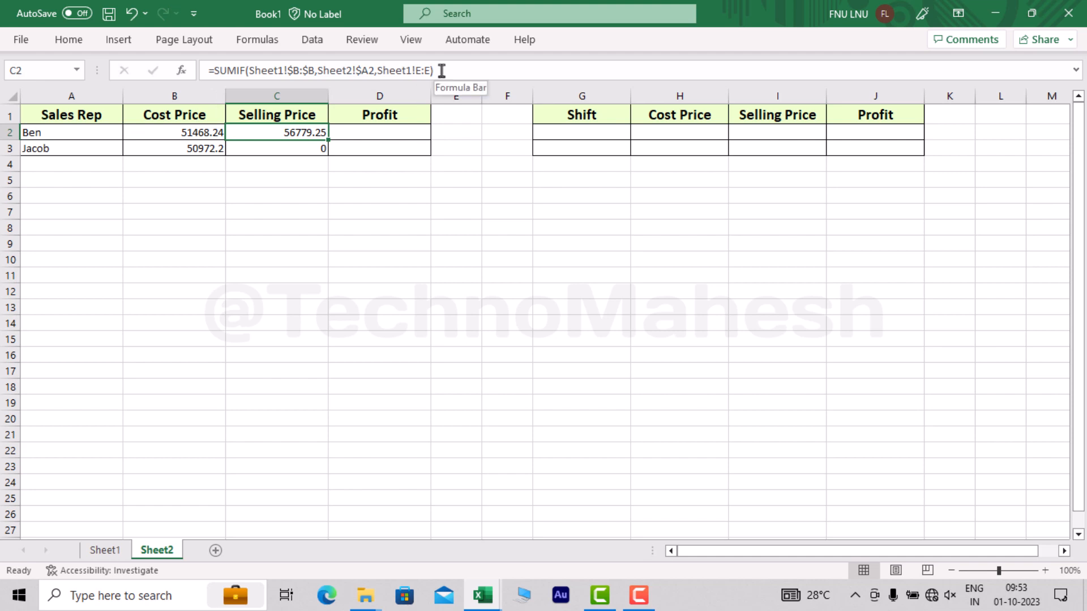
Copy the Selling Price SUMIF formula from C2 to C3 and check the references in the copy
key(ctrl+c)
key(Down)
key(Return)
click(441, 70)
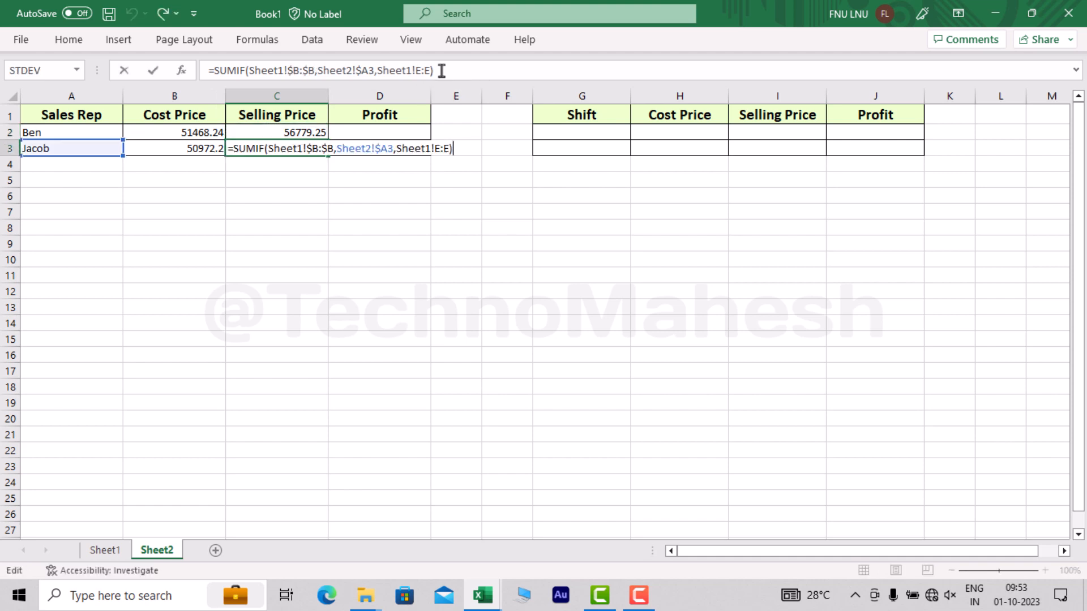
key(Escape)
Copy the Selling Price SUMIF formula from C2 into the Profit cell D2 and review its sum range
key(Up)
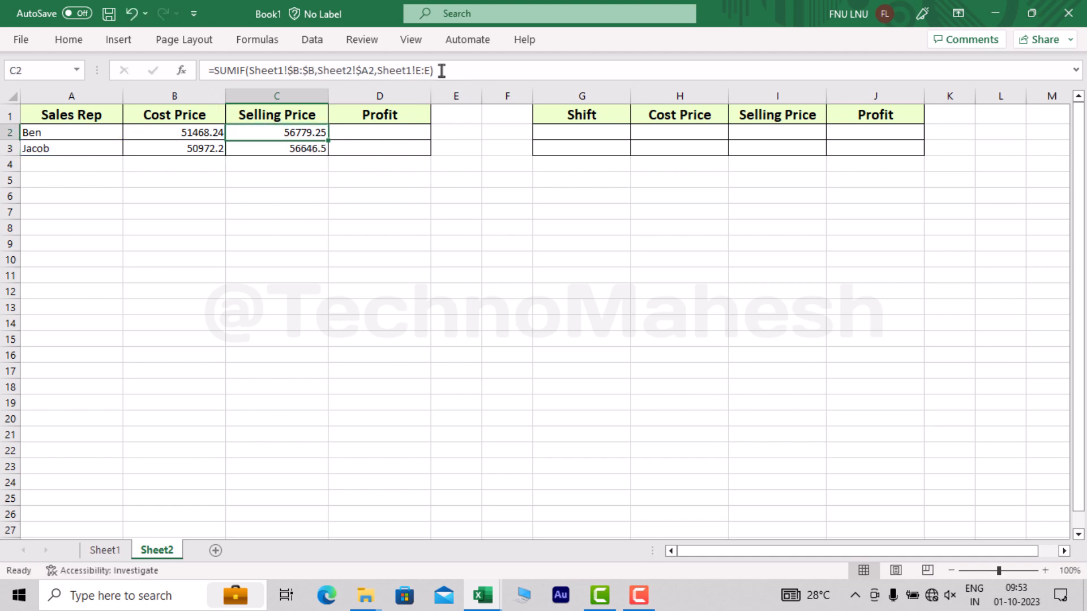
key(ctrl+c)
key(Right)
key(Return)
click(441, 70)
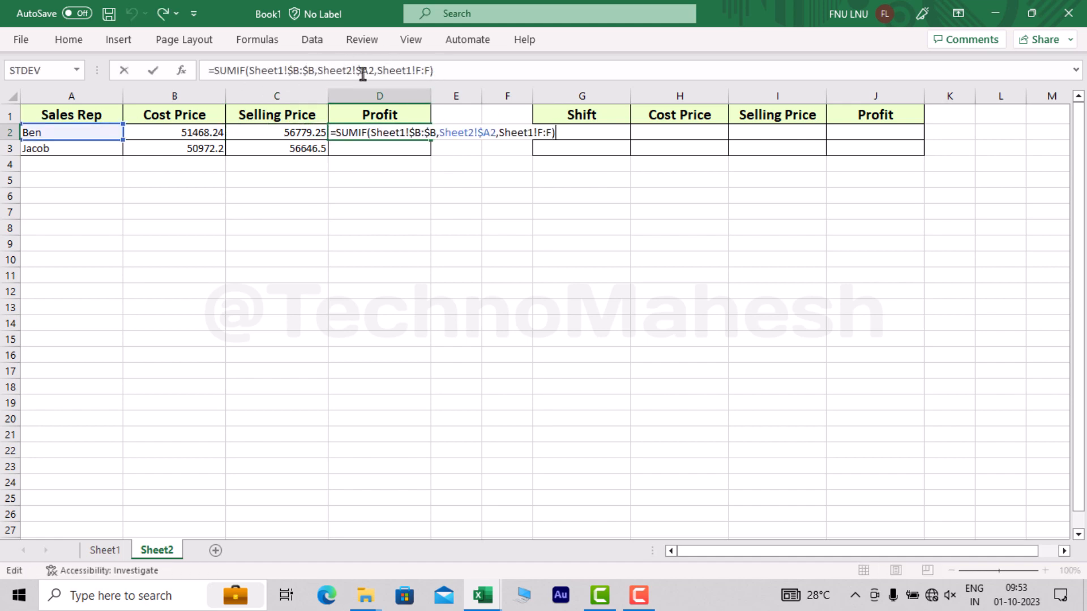
key(ctrl+Return)
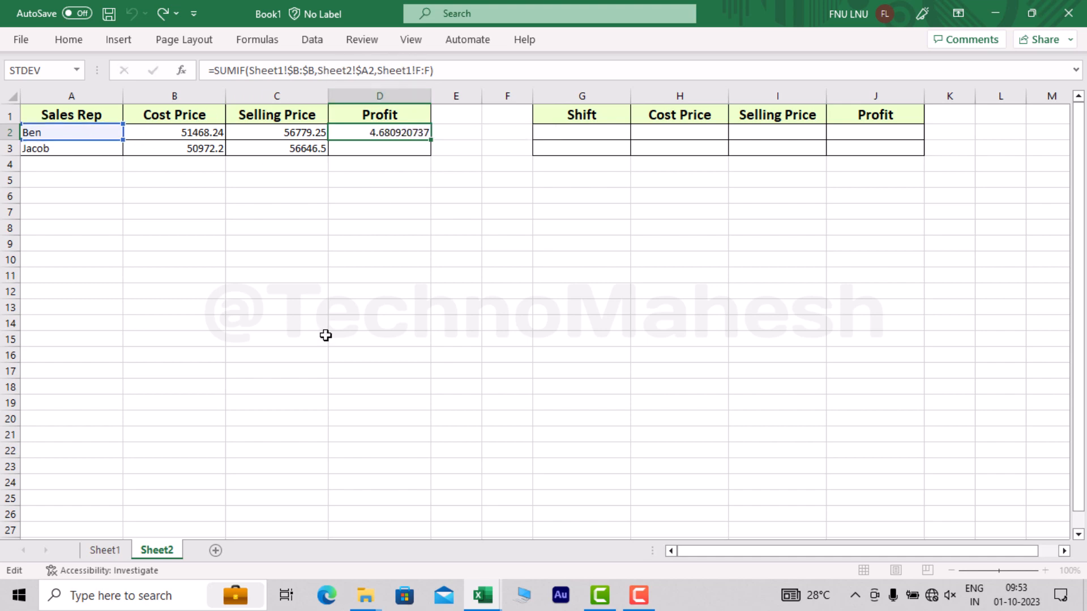
Identify the column letter of Profit on Sheet1, comparing it with the Selling Price and Profit % columns
click(104, 550)
click(362, 95)
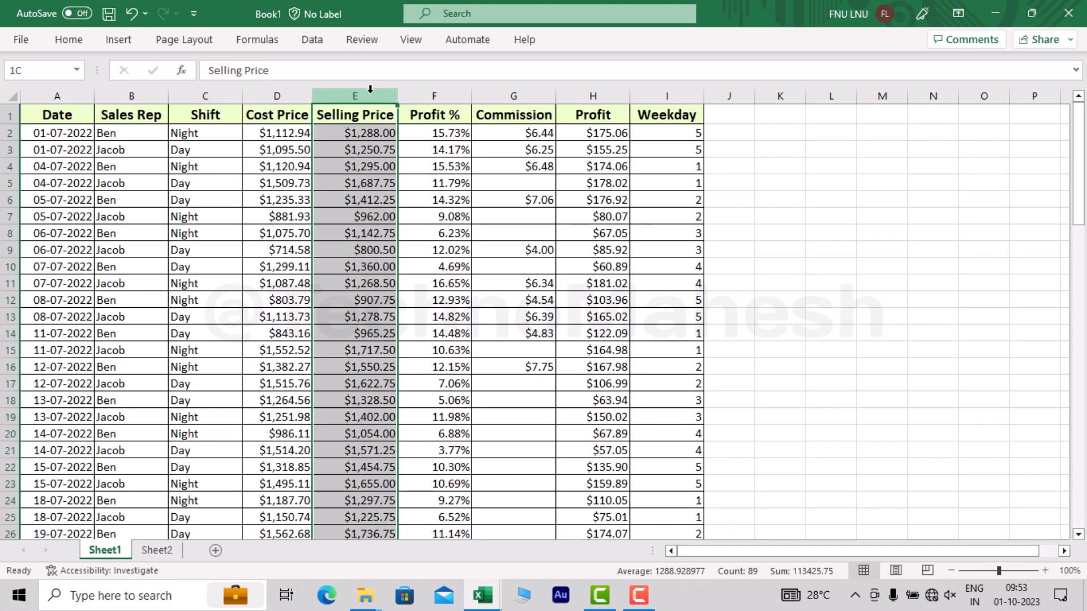
click(578, 95)
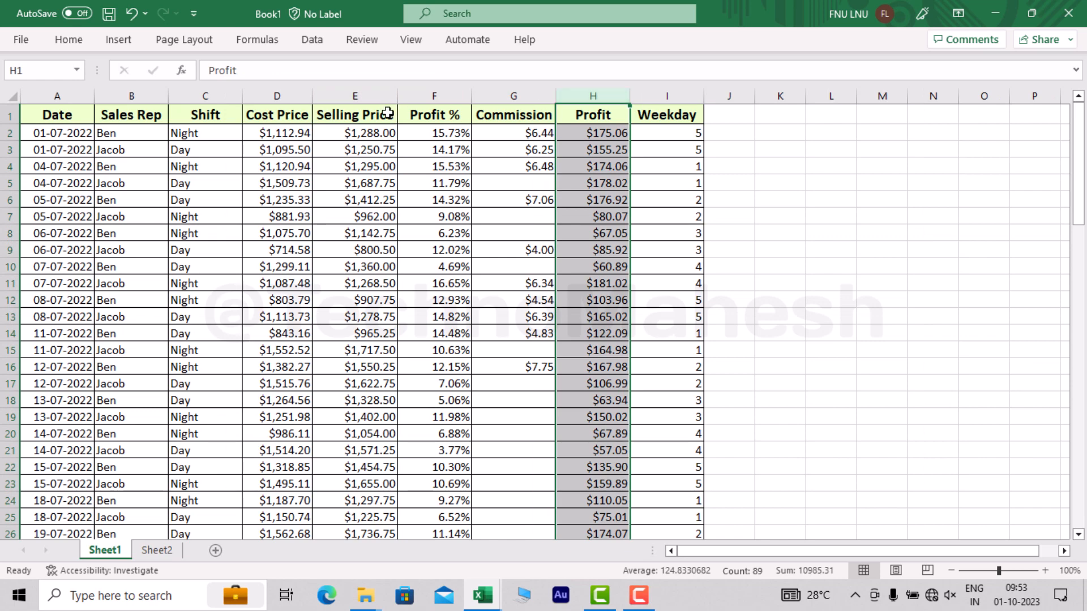
click(414, 97)
click(600, 93)
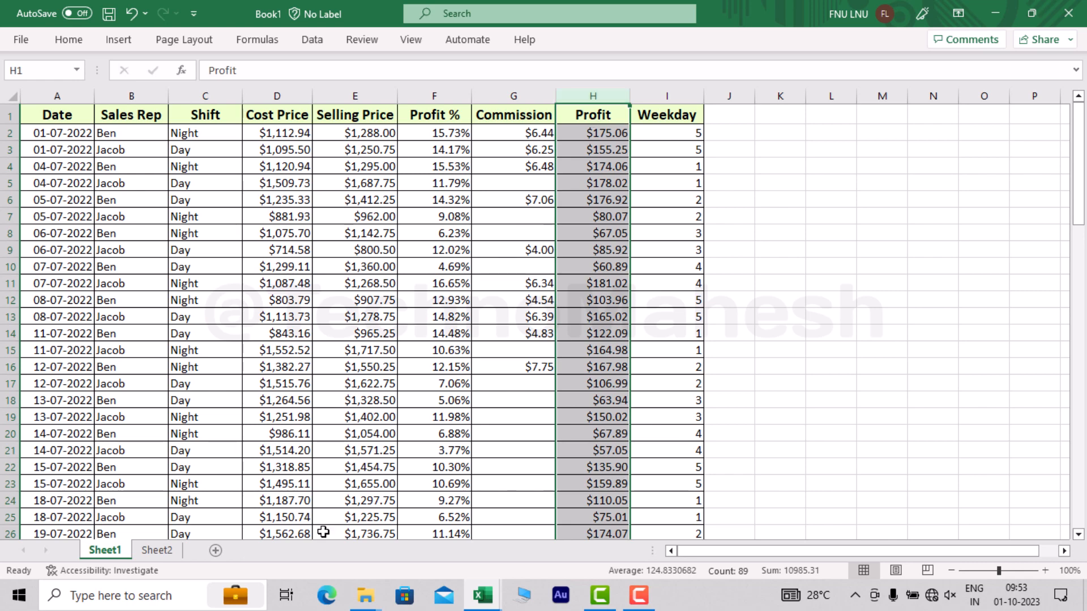
Change the sum range in the Profit formula in Sheet2's cell D2 to Sheet1!H:H
click(157, 550)
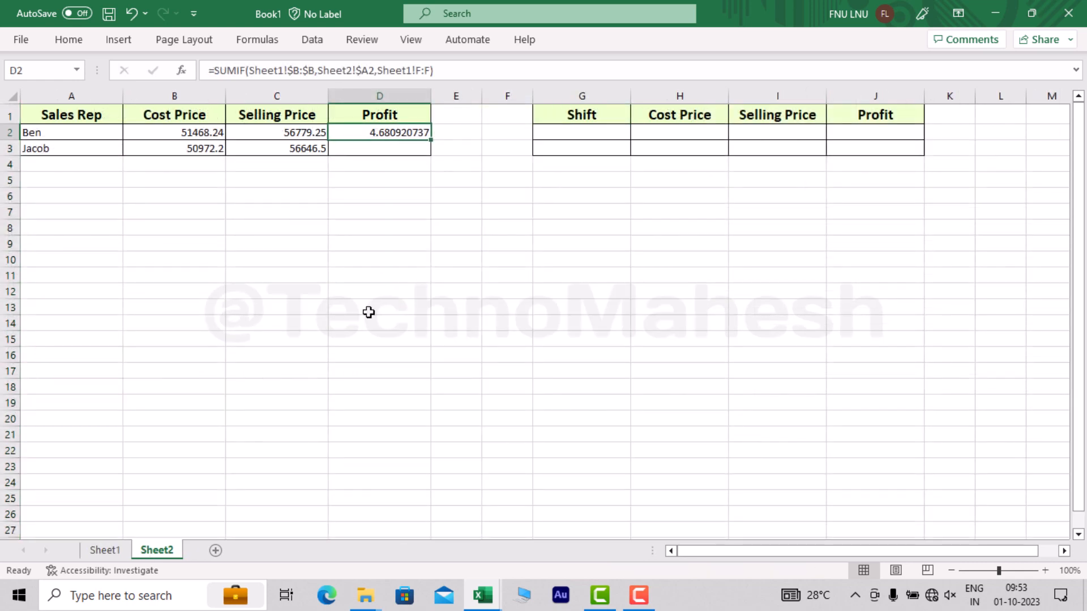
click(421, 70)
key(shift+Left)
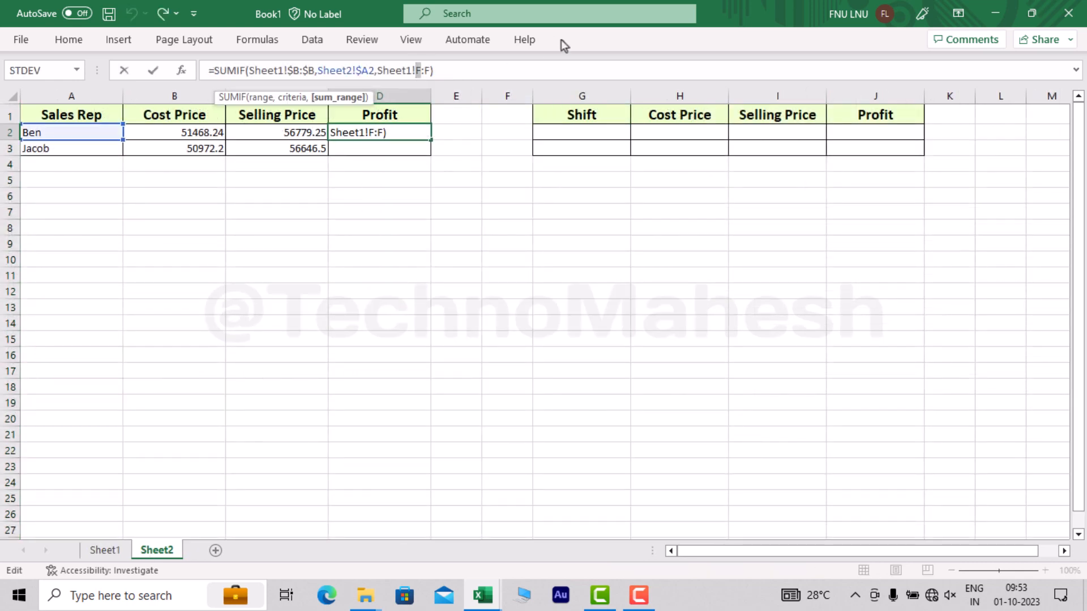
text(H)
key(Right)
key(Right)
key(shift+Left)
text(H)
key(Return)
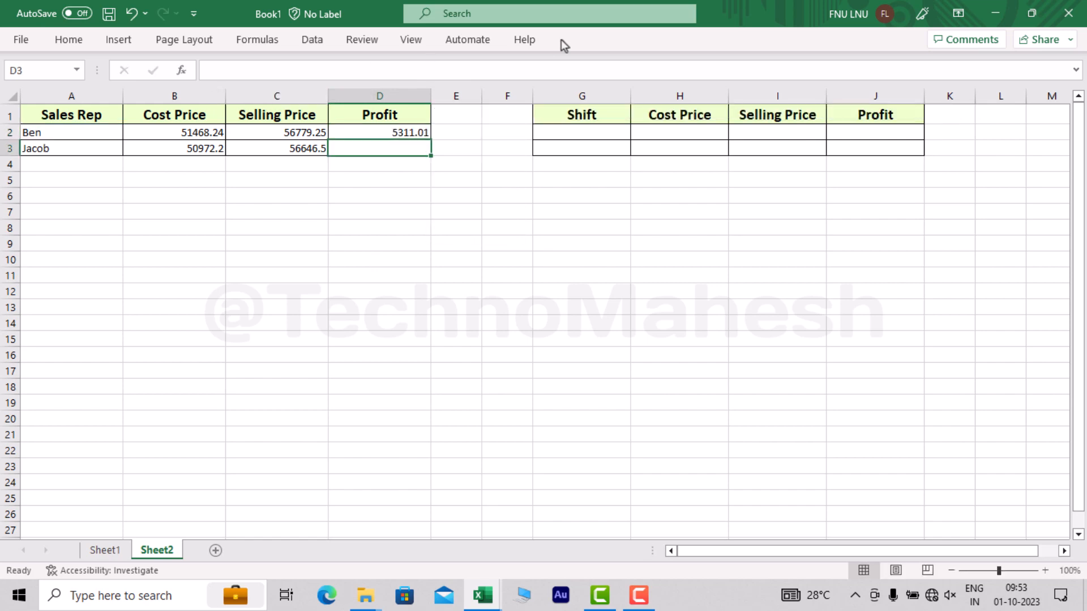
Copy the Profit SUMIF formula from D2 to the second sales rep's row in D3
key(Up)
key(ctrl+c)
key(Down)
key(Return)
Inspect the Profit formulas in D2 and D3 to compare their criterion cells and sum ranges
key(Up)
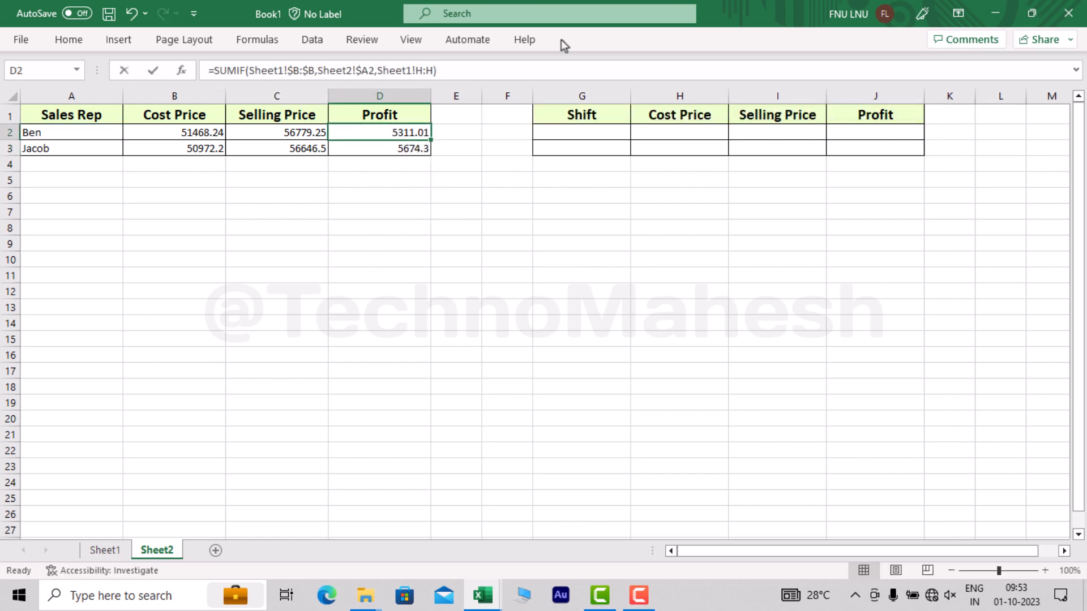
key(F2)
key(Return)
key(F2)
key(Escape)
key(Up)
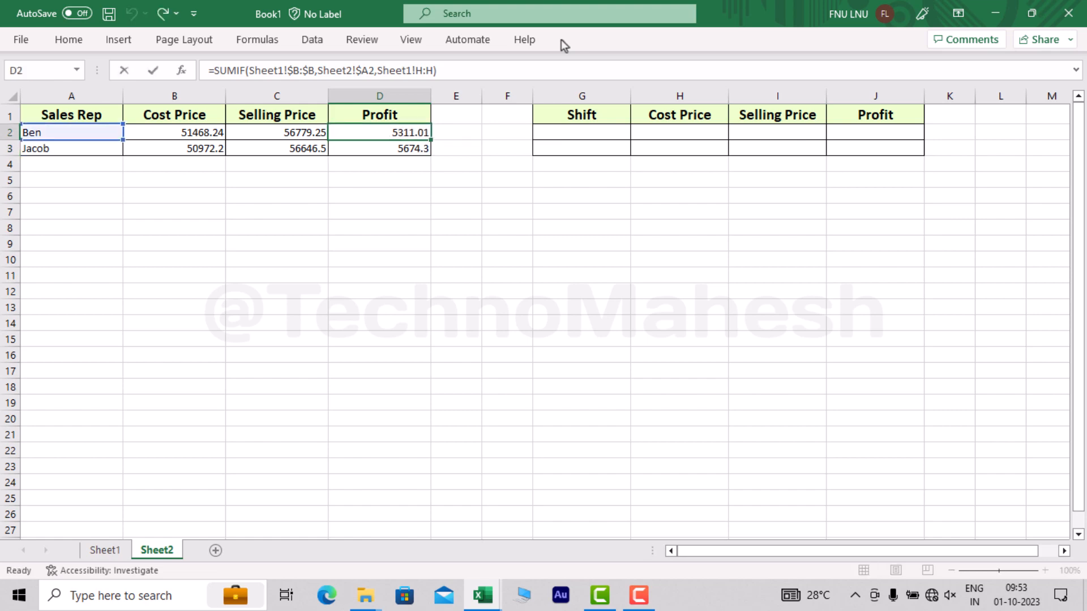
key(F2)
key(Escape)
key(Right)
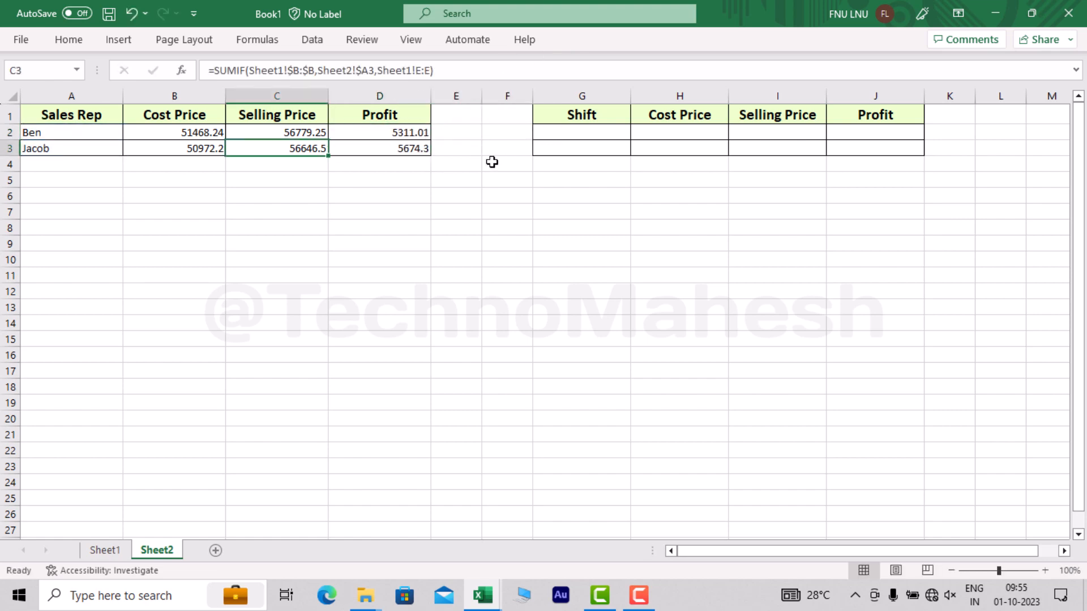
Review the empty shift summary table on Sheet2, looking over its Shift, Cost Price, Selling Price and Profit columns
drag(574, 136, 600, 147)
click(589, 132)
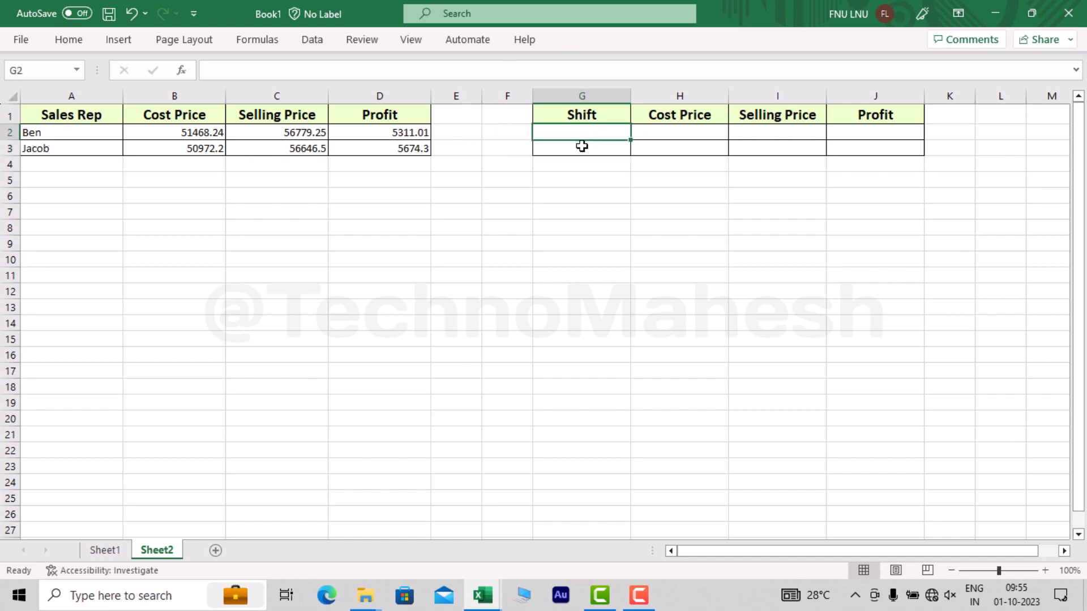
click(582, 147)
click(687, 121)
click(685, 94)
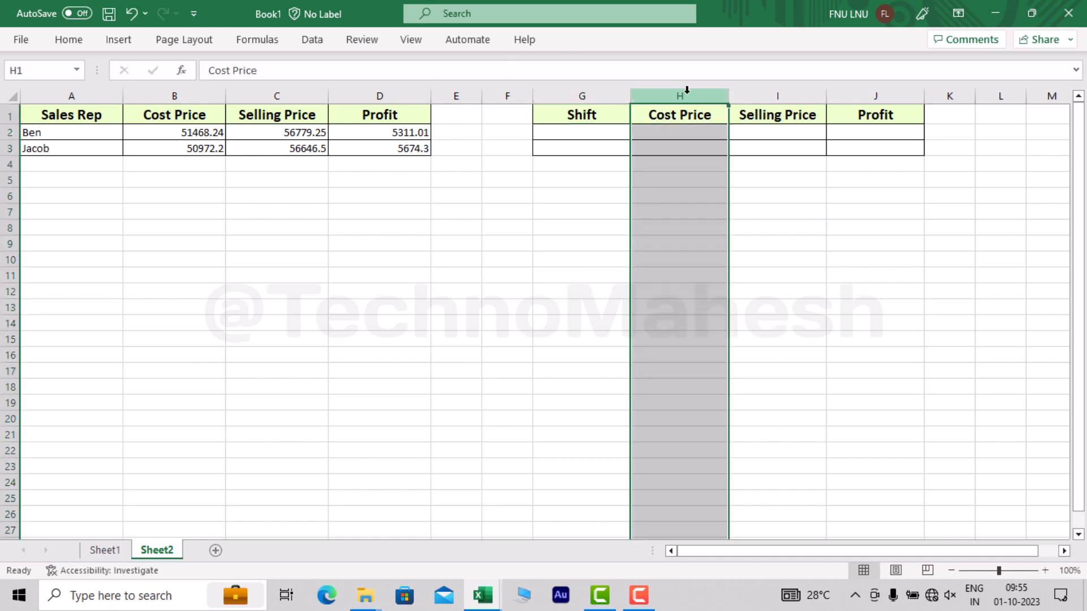
click(759, 94)
click(904, 92)
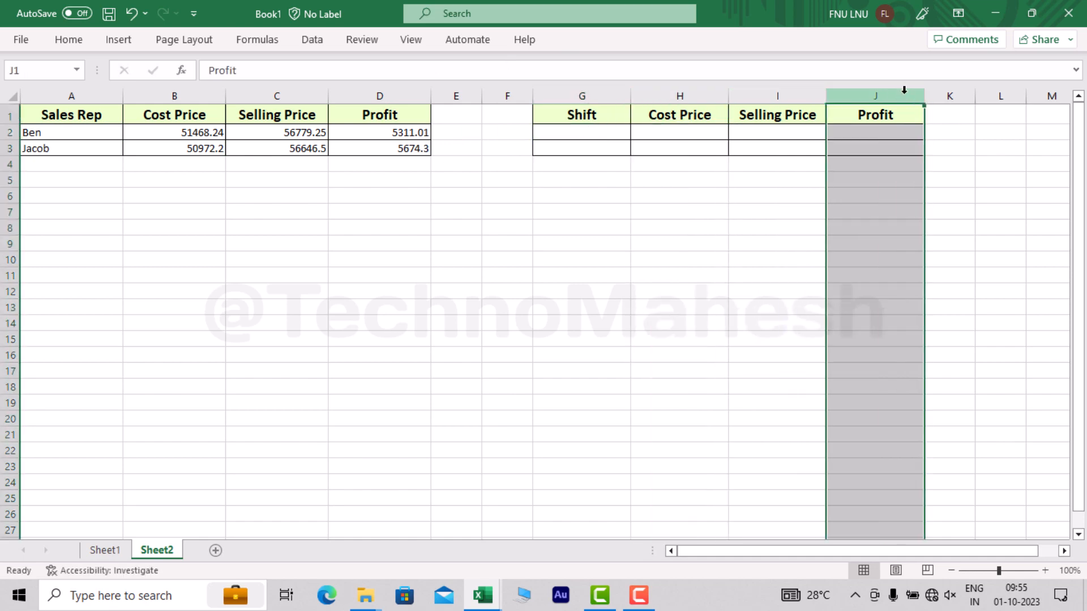
Copy the Night and Day shift names from Sheet1's C2:C3 and paste them as values into Sheet2's G2:G3
click(563, 137)
click(105, 551)
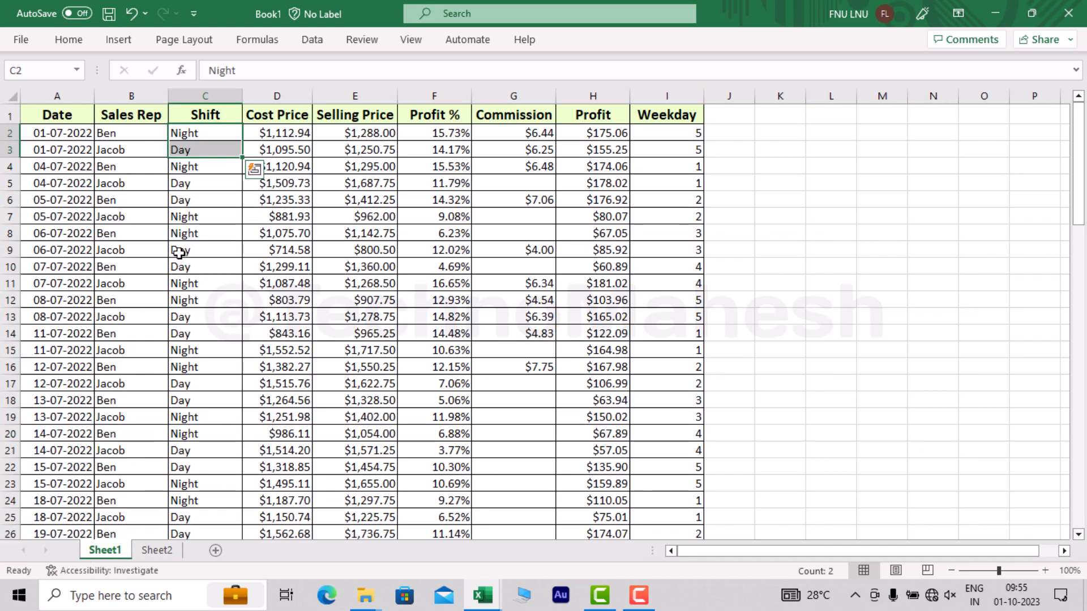
key(ctrl+c)
key(ctrl+Page_Down)
key(alt+e)
key(s)
key(v)
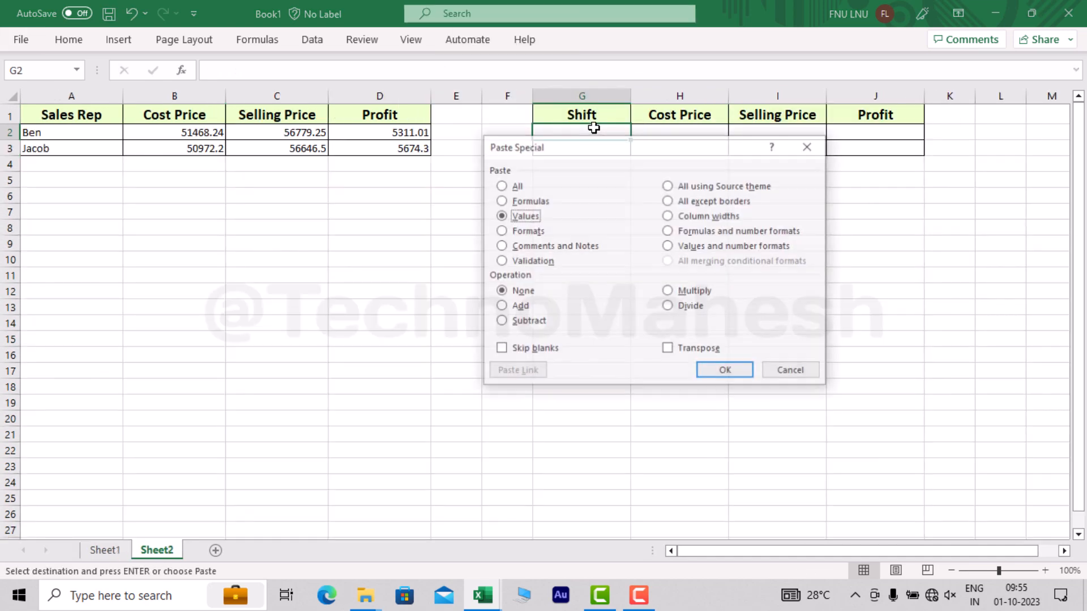
key(Return)
click(594, 128)
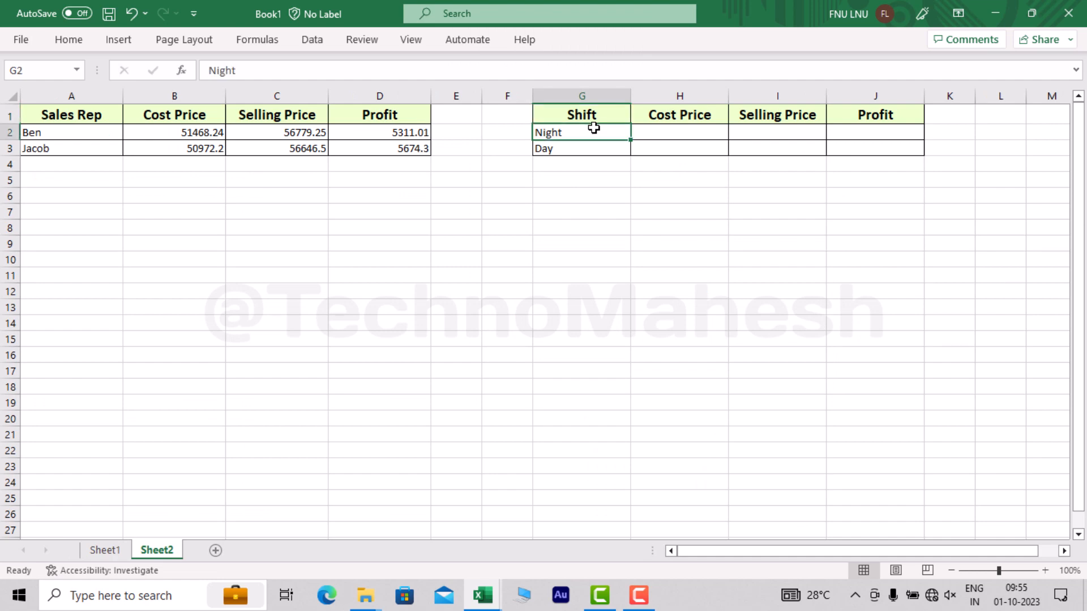
Copy Sheet1's Night and Day shift names again and paste them as values over G2:G3 on Sheet2
click(92, 551)
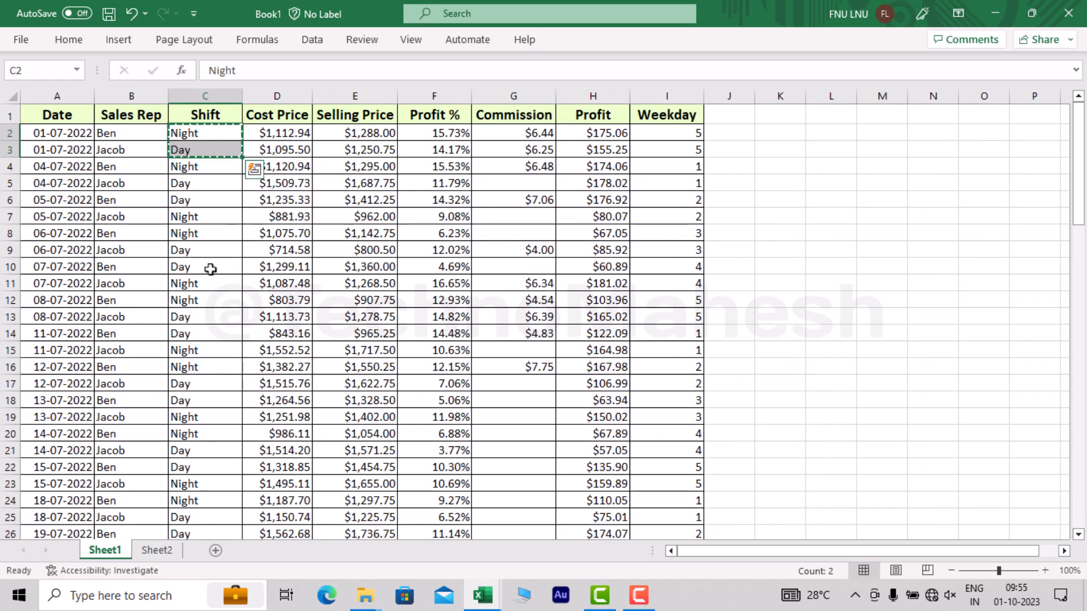
key(ctrl+c)
click(164, 552)
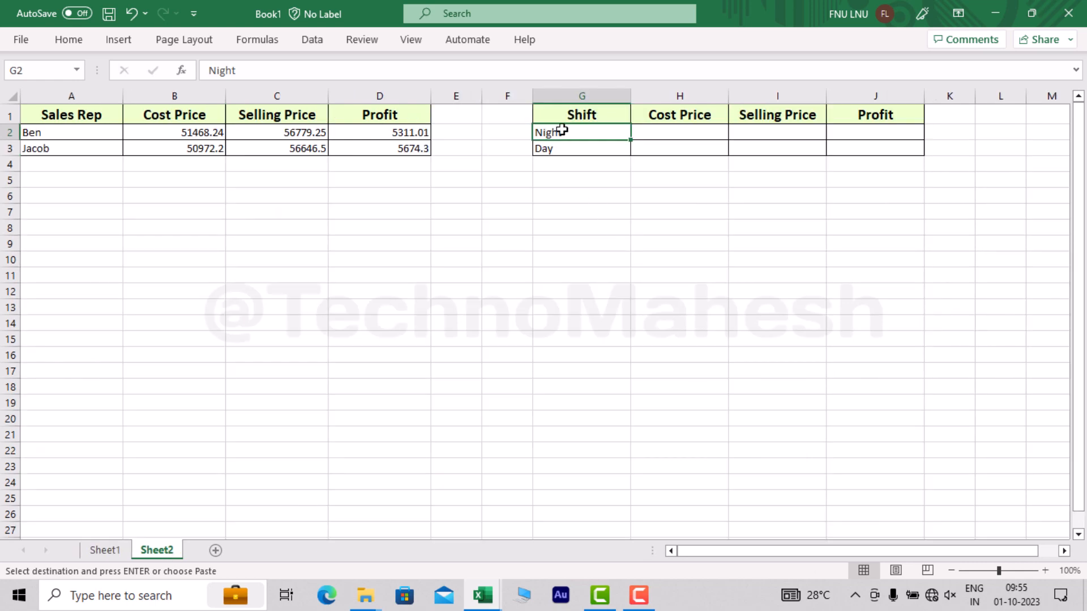
key(alt+e)
key(s)
key(v)
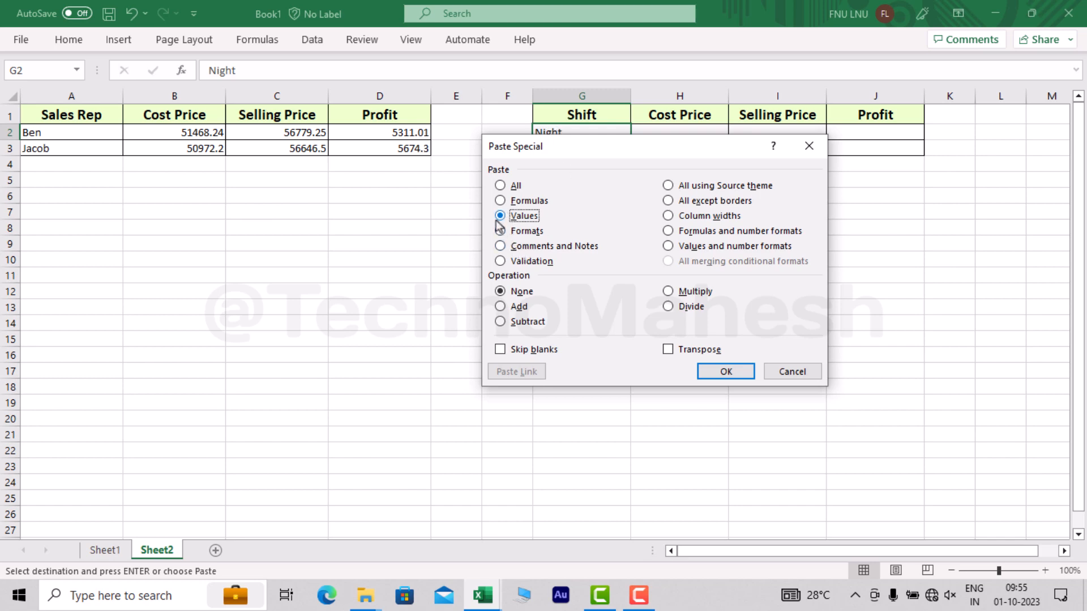
click(700, 371)
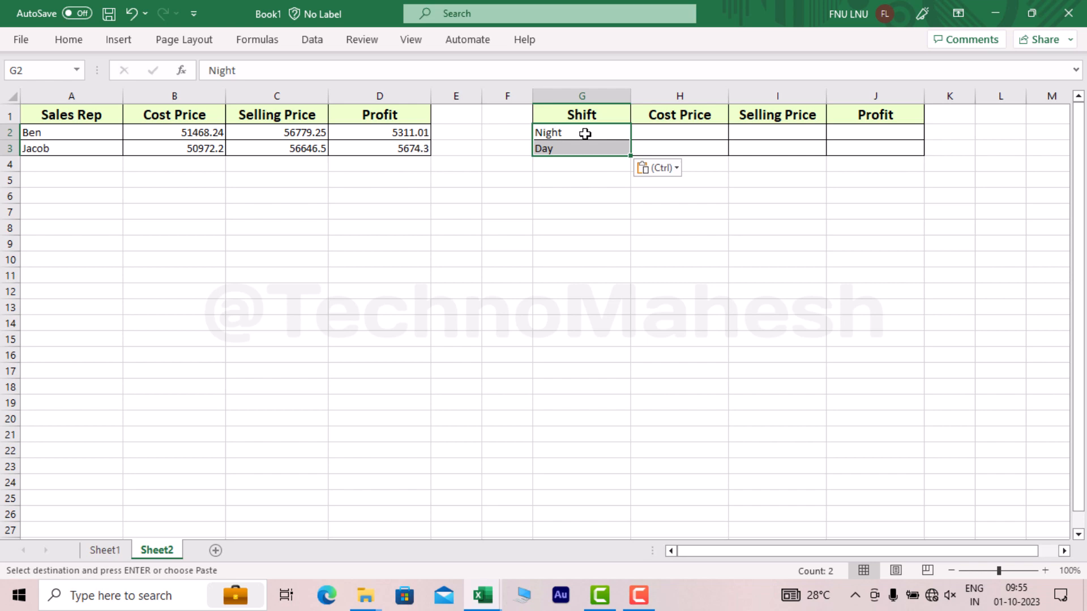
Check the contents of the pasted shift names in cells G2 and G3
key(Up)
key(Down)
key(F2)
key(Return)
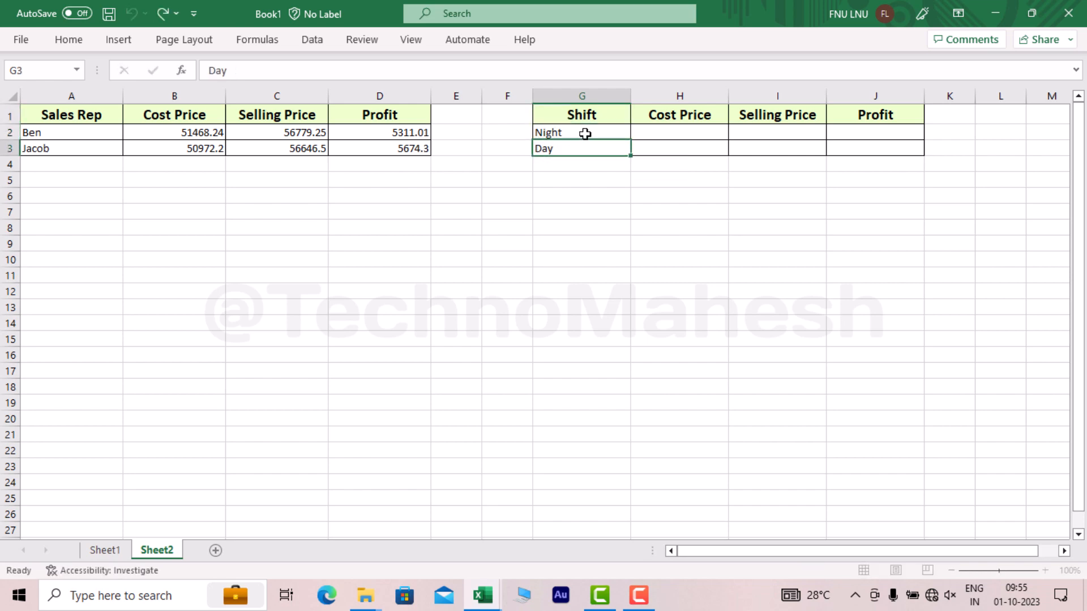
key(Up)
key(F2)
key(Tab)
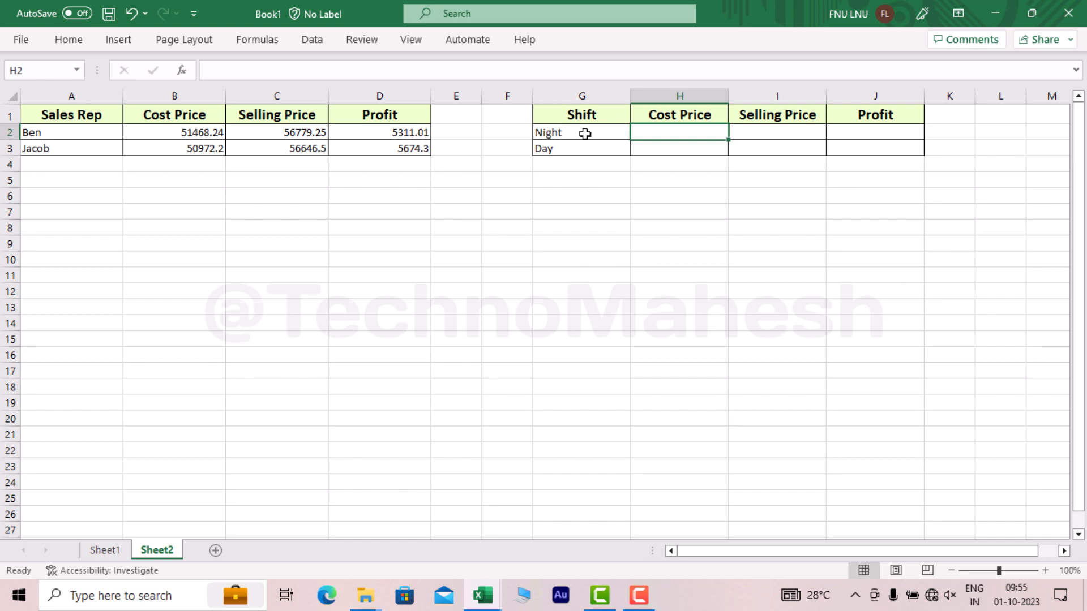
Examine the Night criterion in G2 against the Cost Price, Selling Price and Profit columns that need totals
click(585, 134)
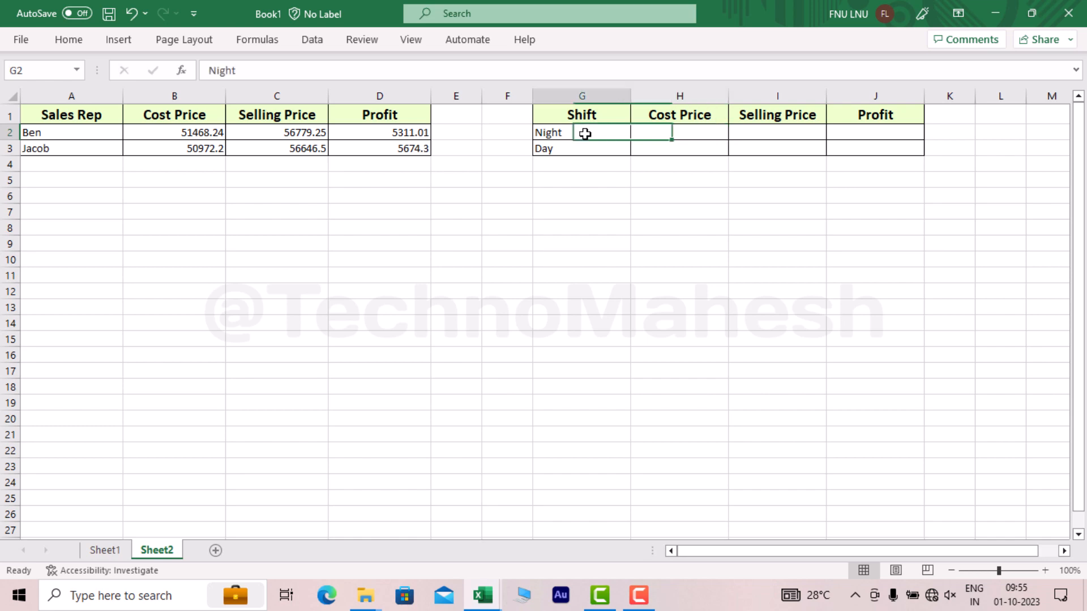
click(694, 131)
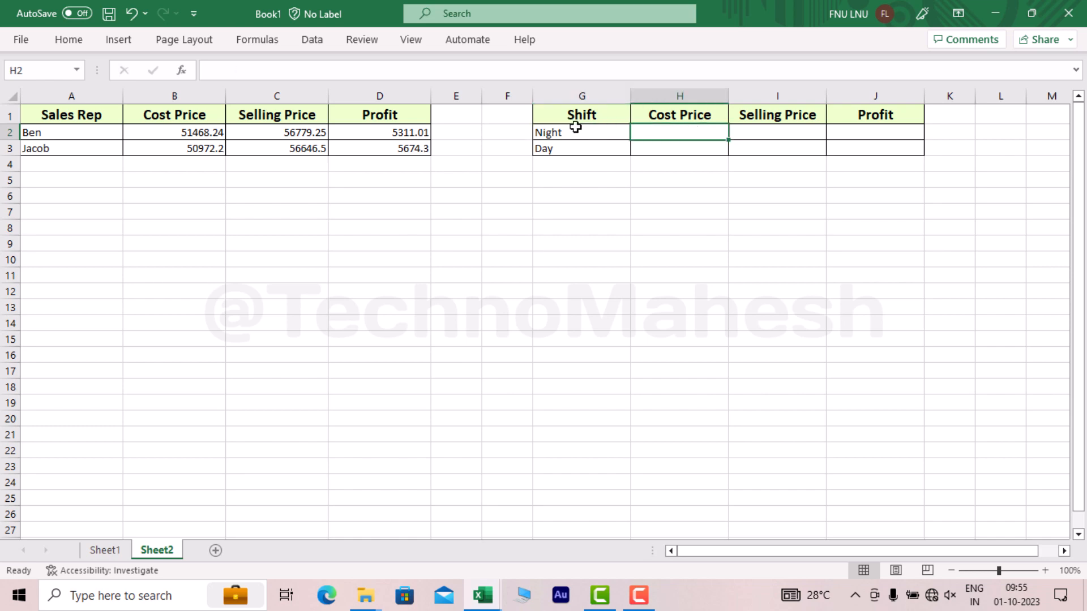
click(541, 130)
click(654, 133)
click(662, 100)
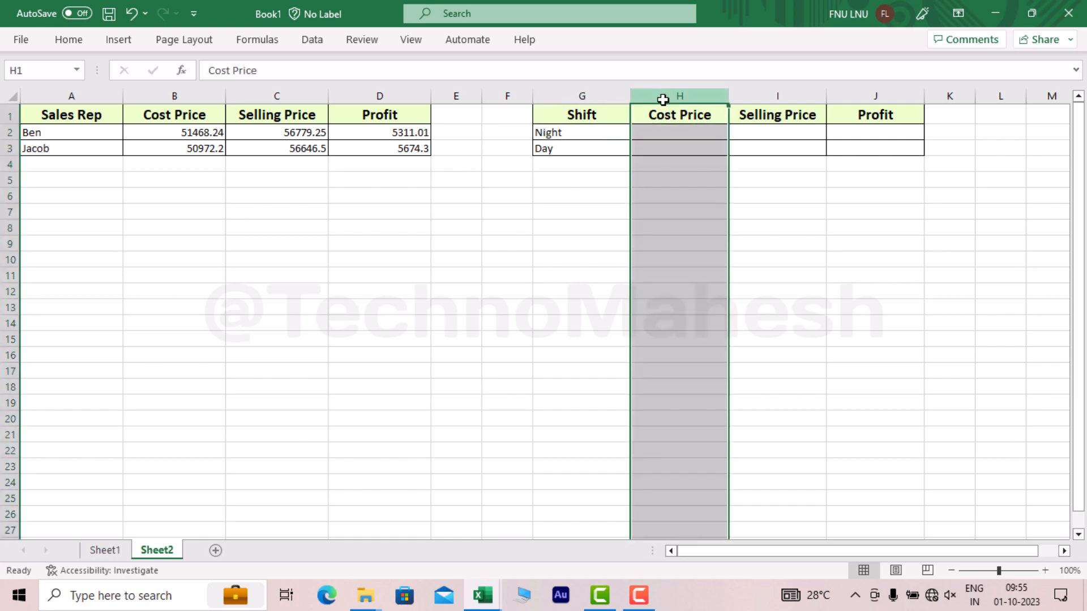
click(766, 97)
click(883, 92)
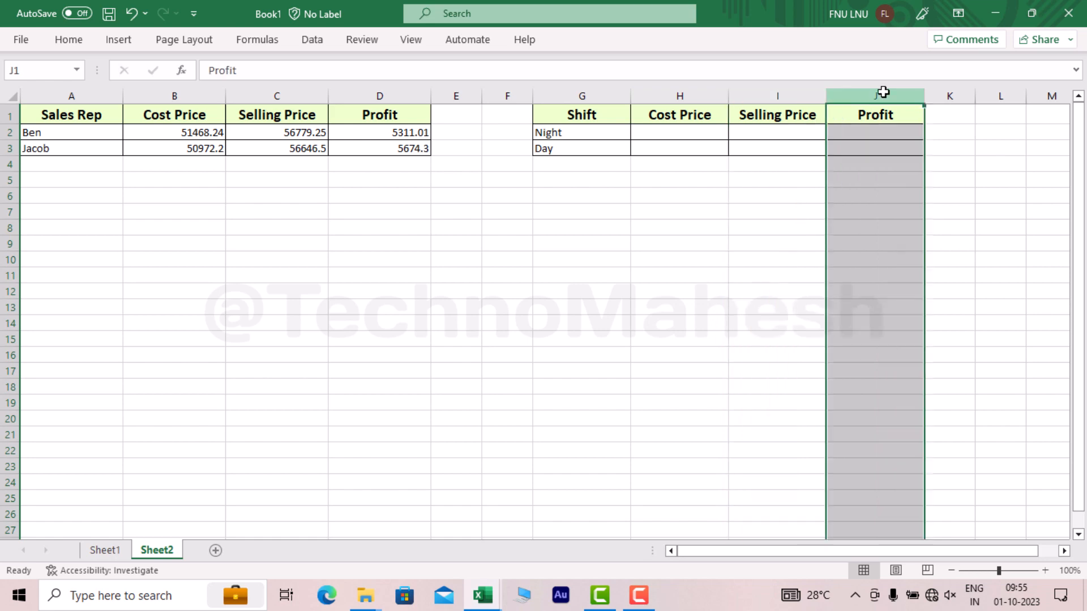
Start a SUMIF formula in Sheet2's H2 with Sheet1's Shift column, locked as $C:$C, as the criteria range
click(659, 134)
text(=)
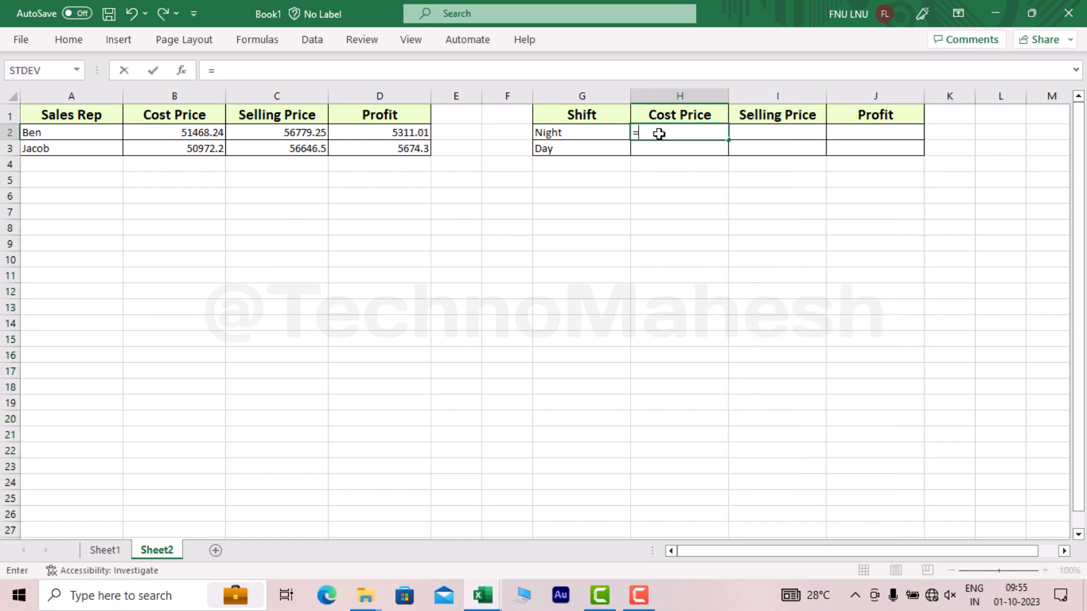
text(sumif()
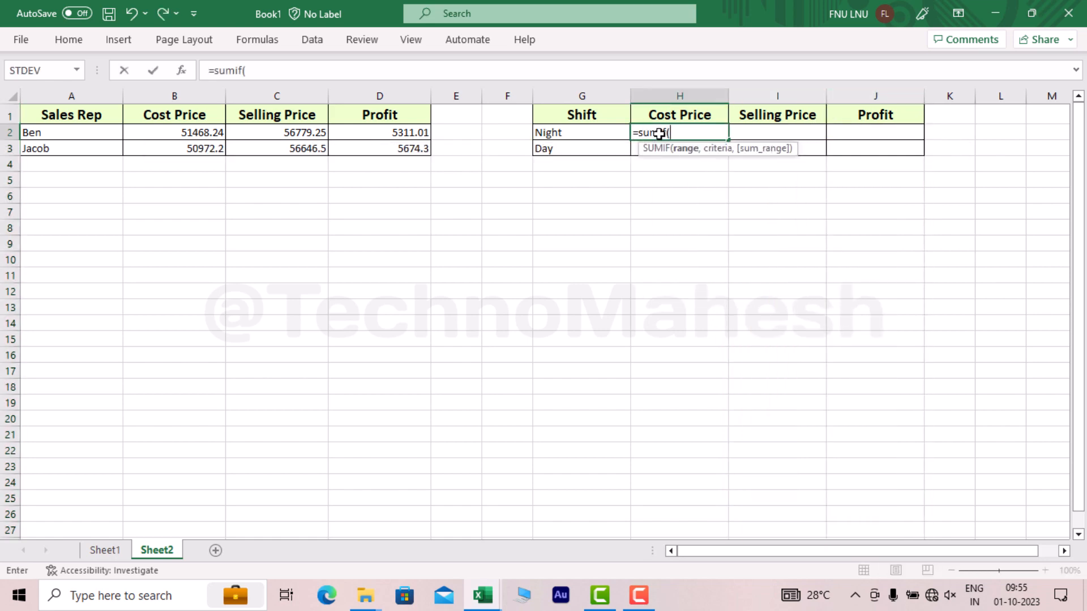
click(113, 550)
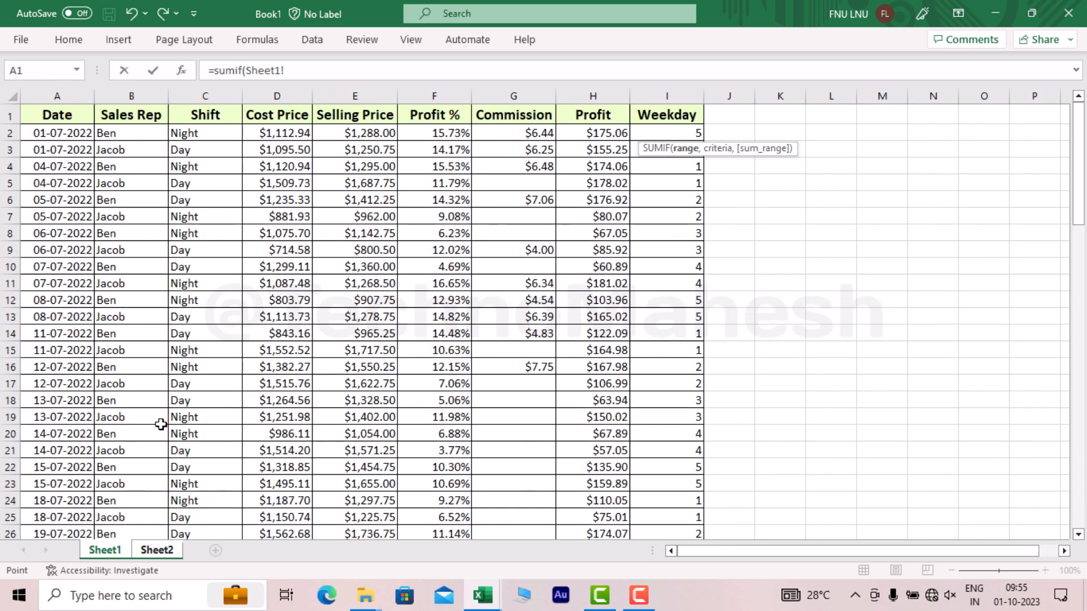
click(196, 95)
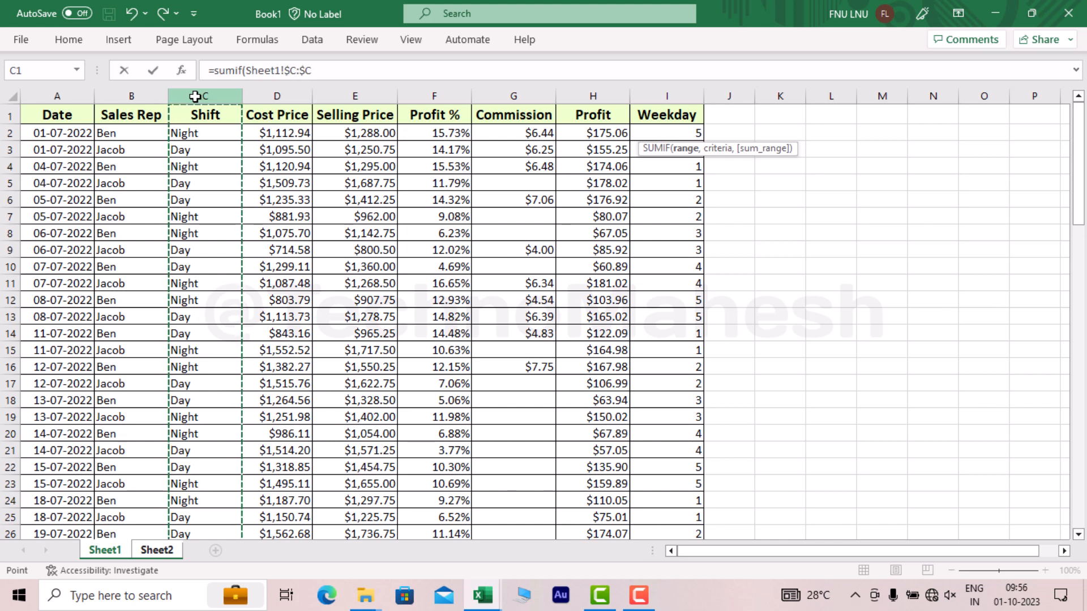
text(,)
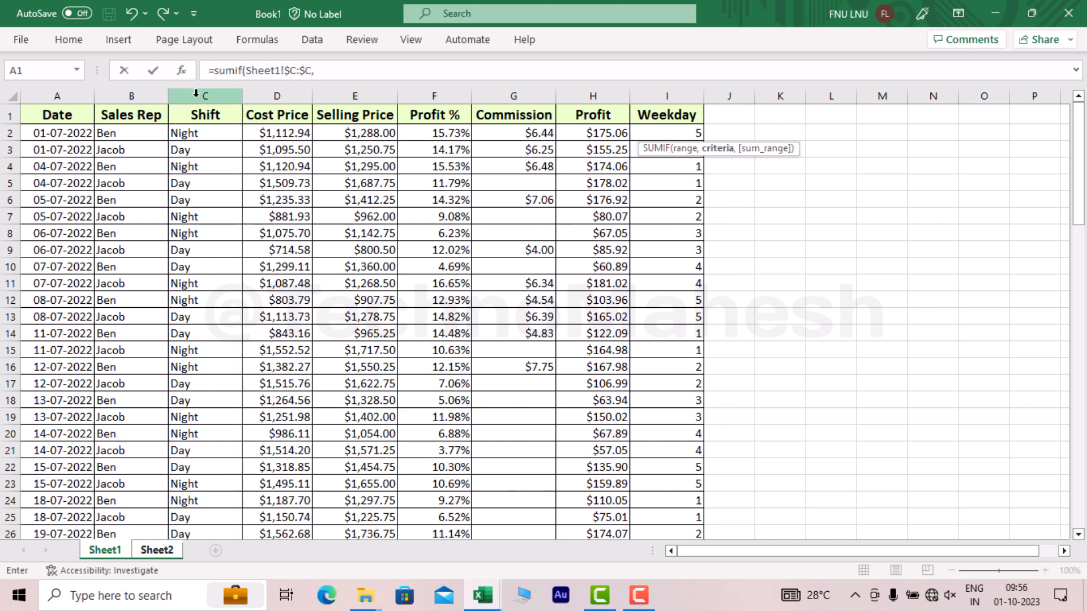
Complete the H2 SUMIF with the column-locked criterion Sheet2!$G2 and the Cost Price sum range Sheet1!D:D
click(154, 550)
click(572, 126)
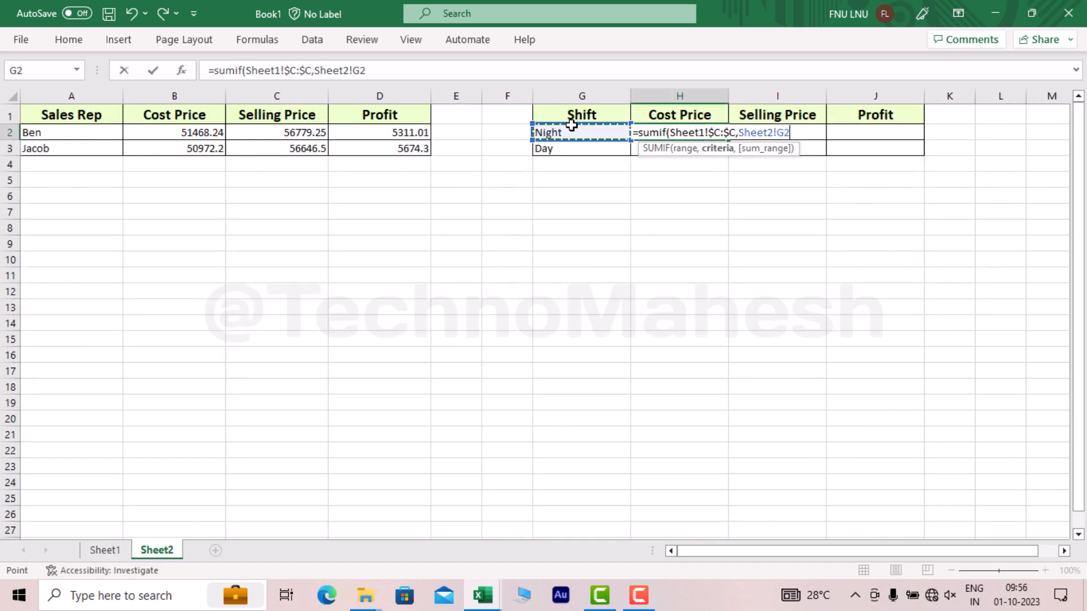
key(F4)
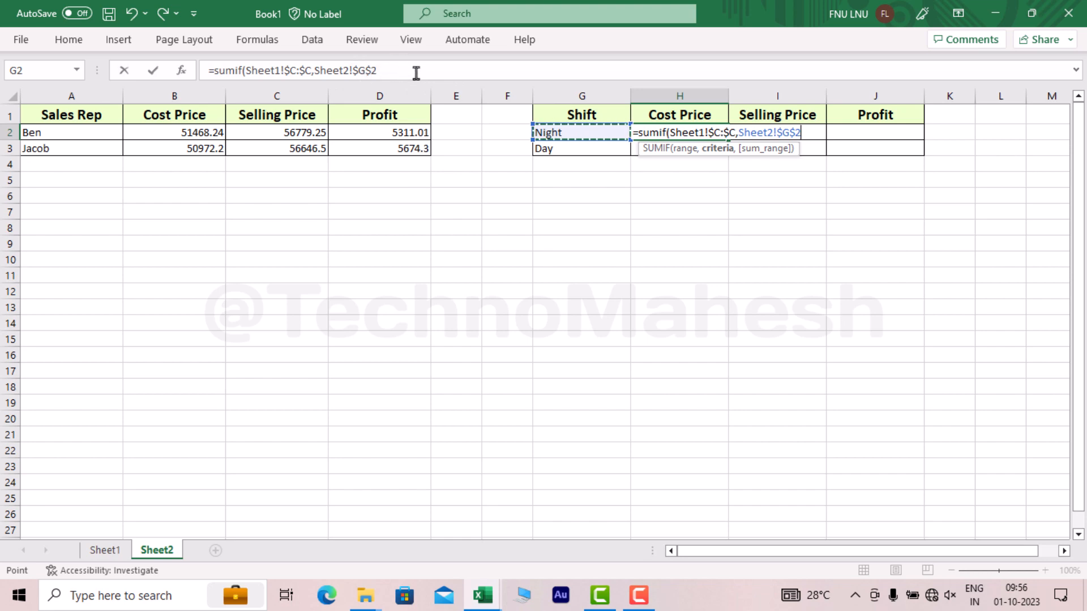
click(372, 72)
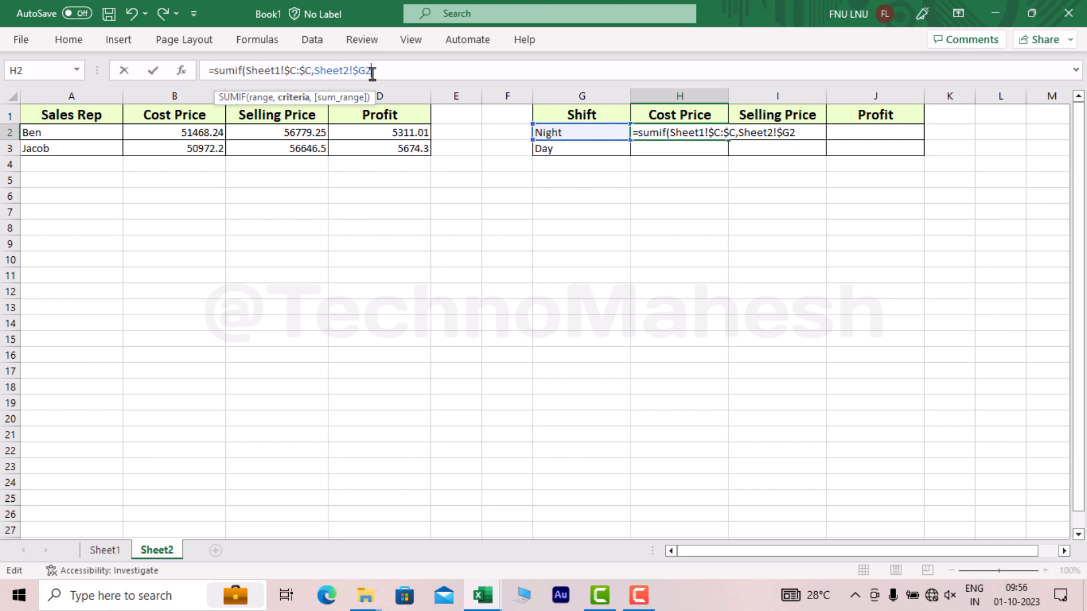
text(,)
click(114, 549)
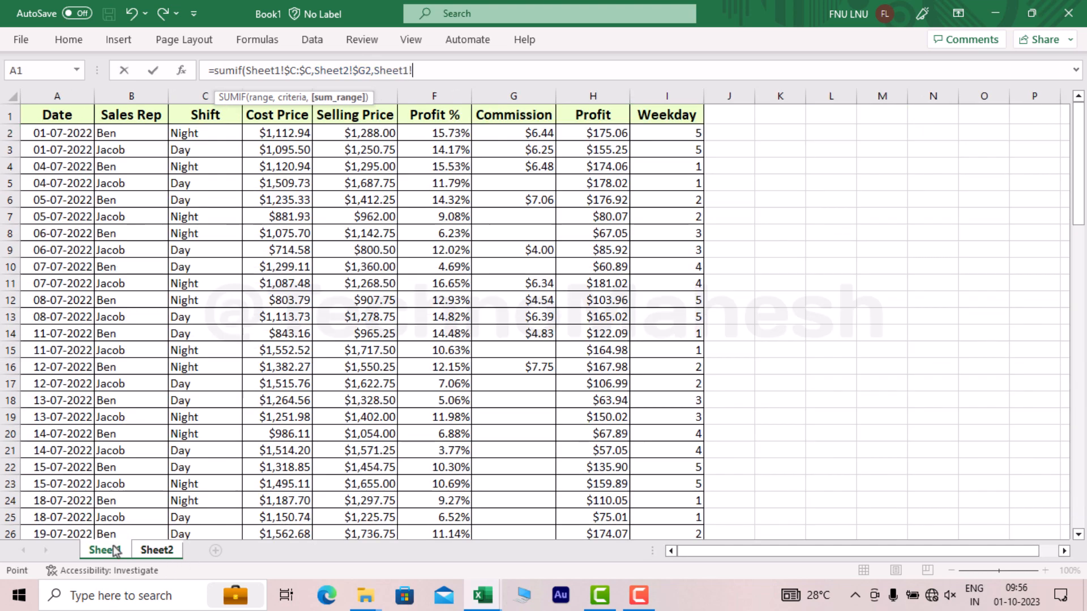
click(282, 88)
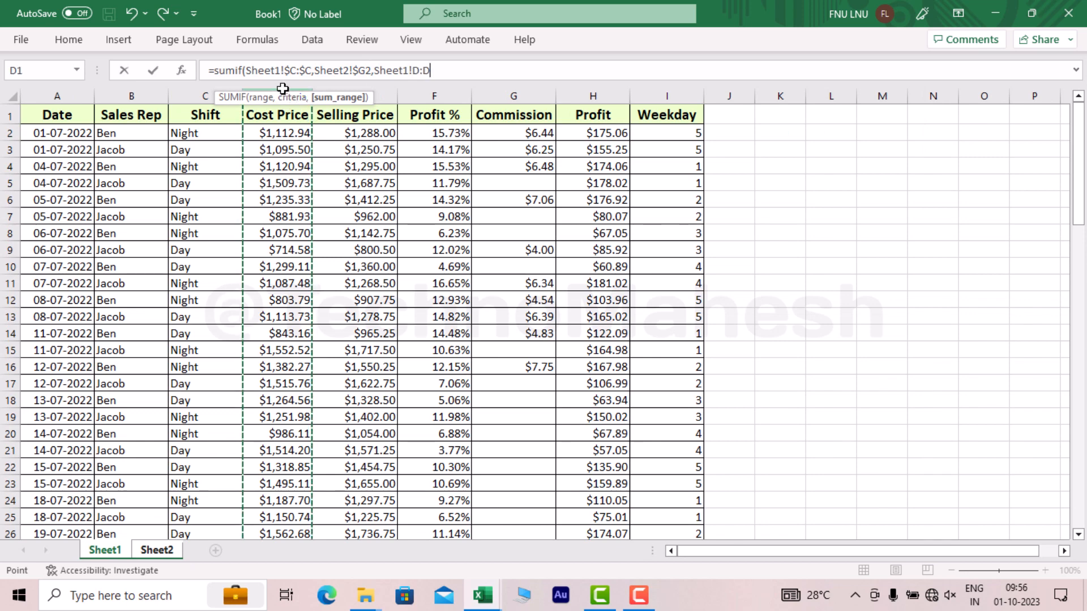
text())
key(Return)
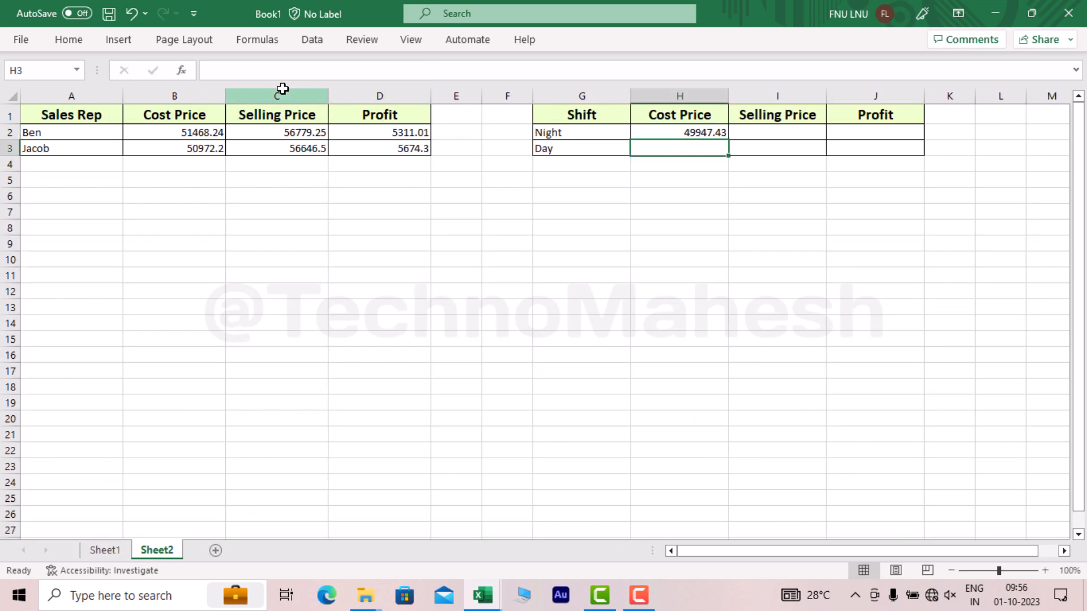
Copy the Cost Price SUMIF formula from H2 to the Day shift's row in H3
key(Up)
key(F2)
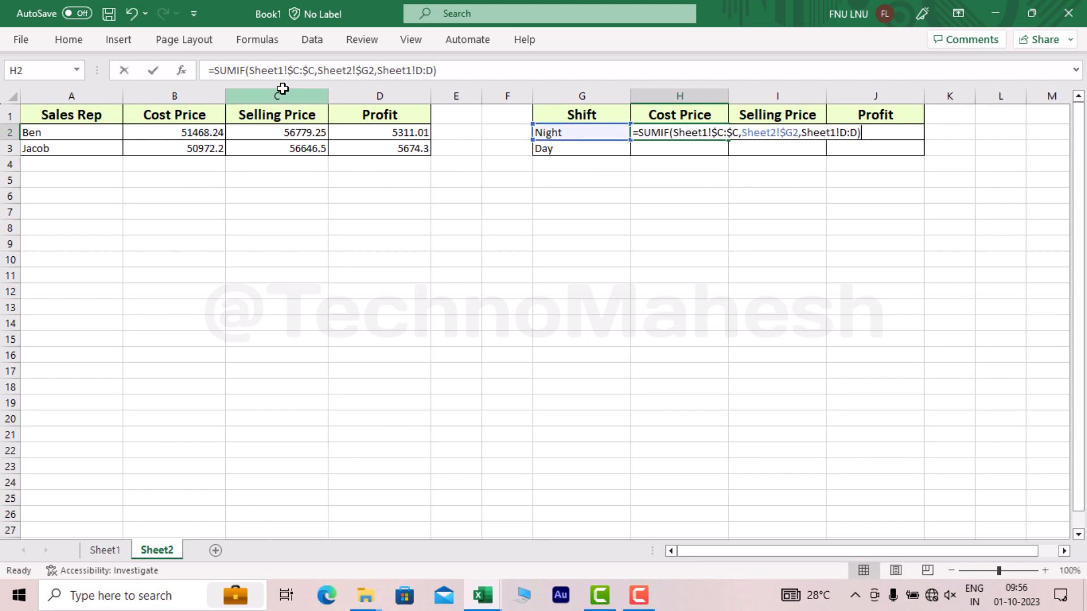
key(Escape)
key(ctrl+c)
key(Down)
key(Return)
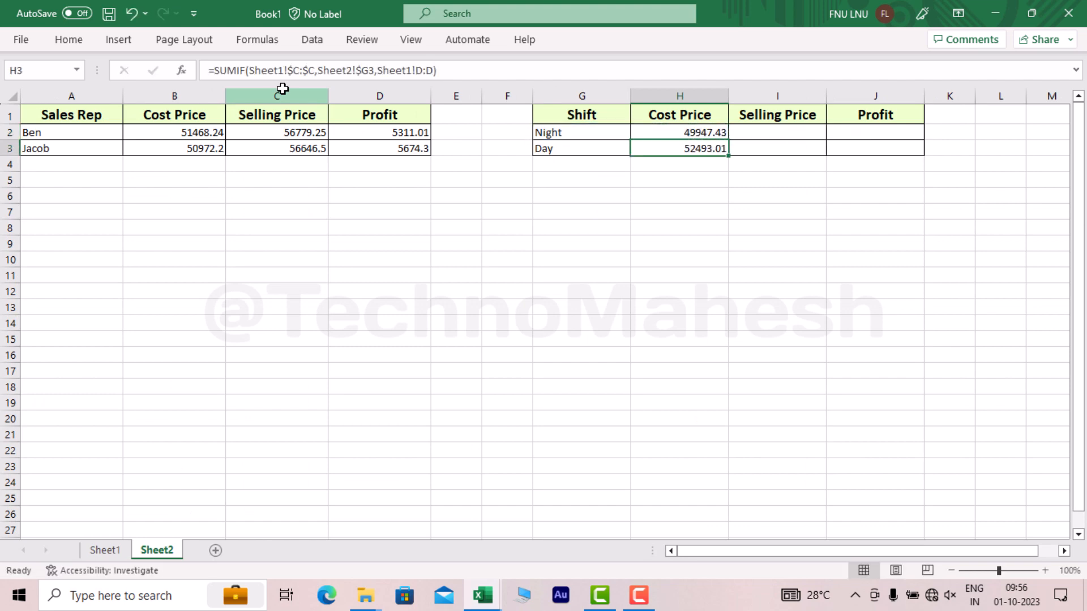
Inspect the Cost Price formulas in H2 and H3 to compare their criterion cells and ranges
key(Up)
key(F2)
key(Escape)
key(Down)
key(F2)
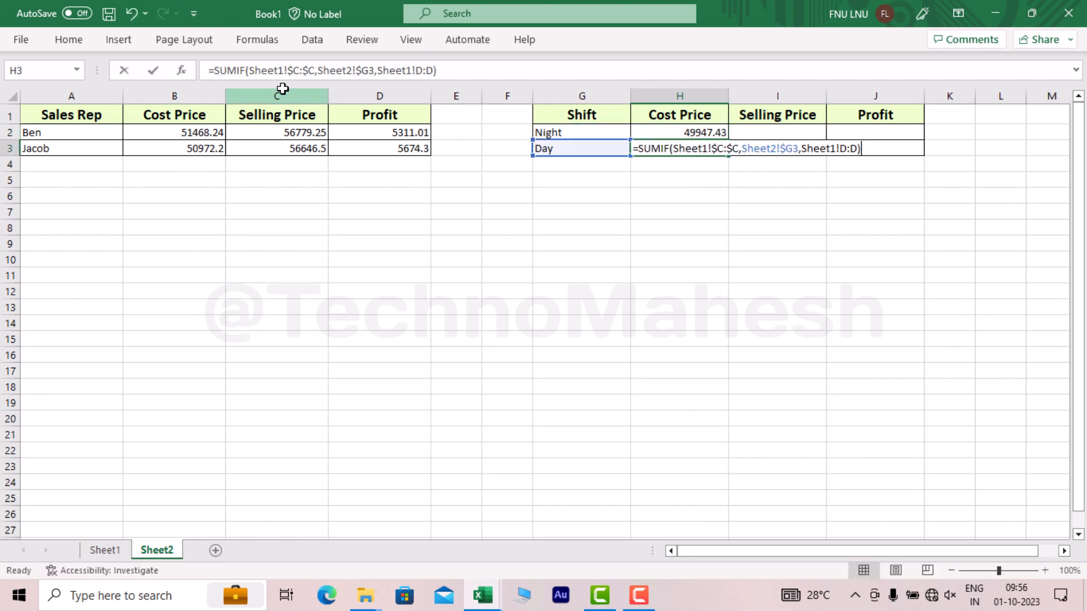
key(Escape)
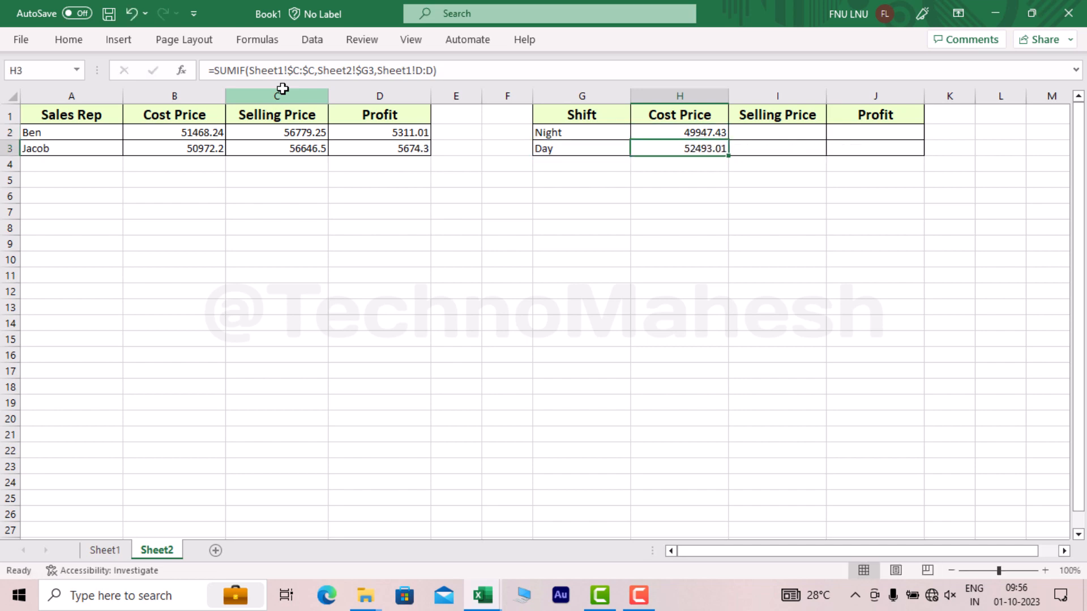
key(F2)
key(Escape)
key(Up)
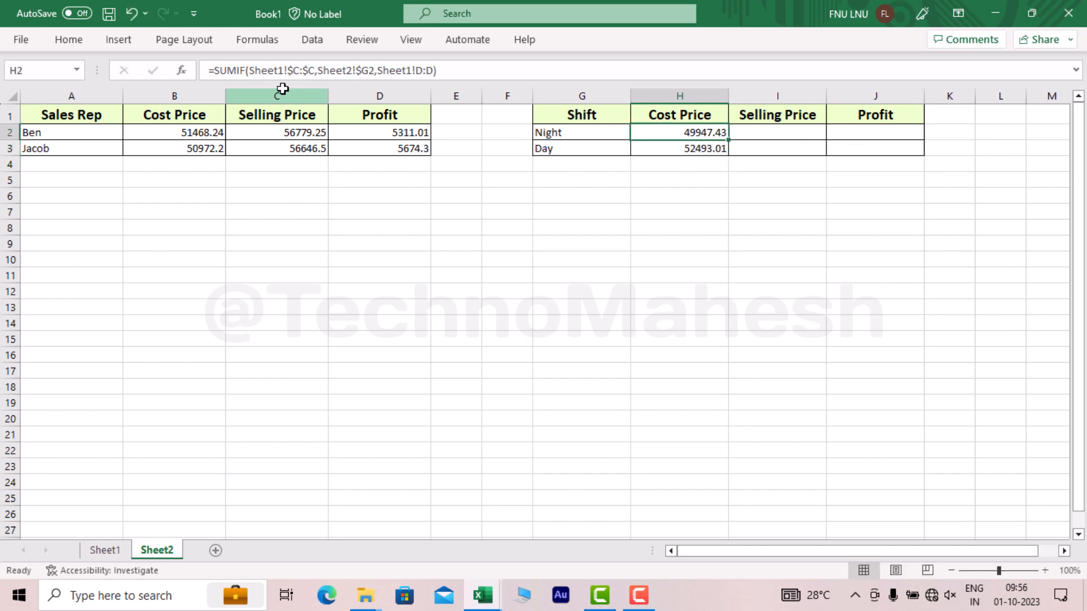
key(F2)
key(Escape)
Copy the H2 SUMIF formula into the Selling Price and Profit cells I2:J2 and fill it down to row 3
key(ctrl+c)
key(Right)
key(shift+Right)
key(ctrl+v)
key(shift+Down)
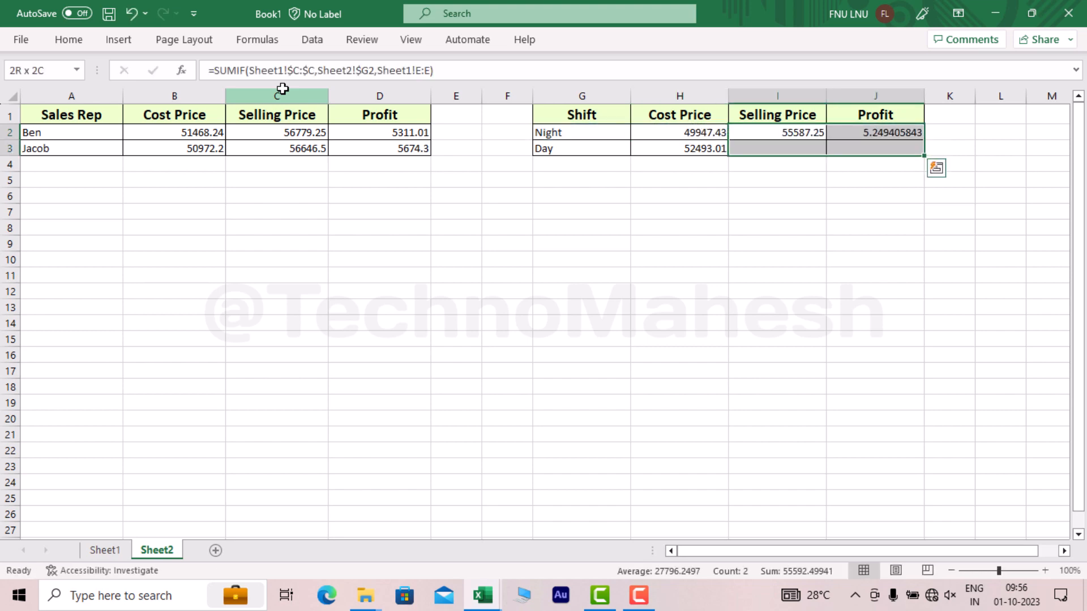
key(ctrl+d)
Inspect the Selling Price formulas in I3 and I2, checking their criterion cells and sum range
key(Down)
key(F2)
key(Escape)
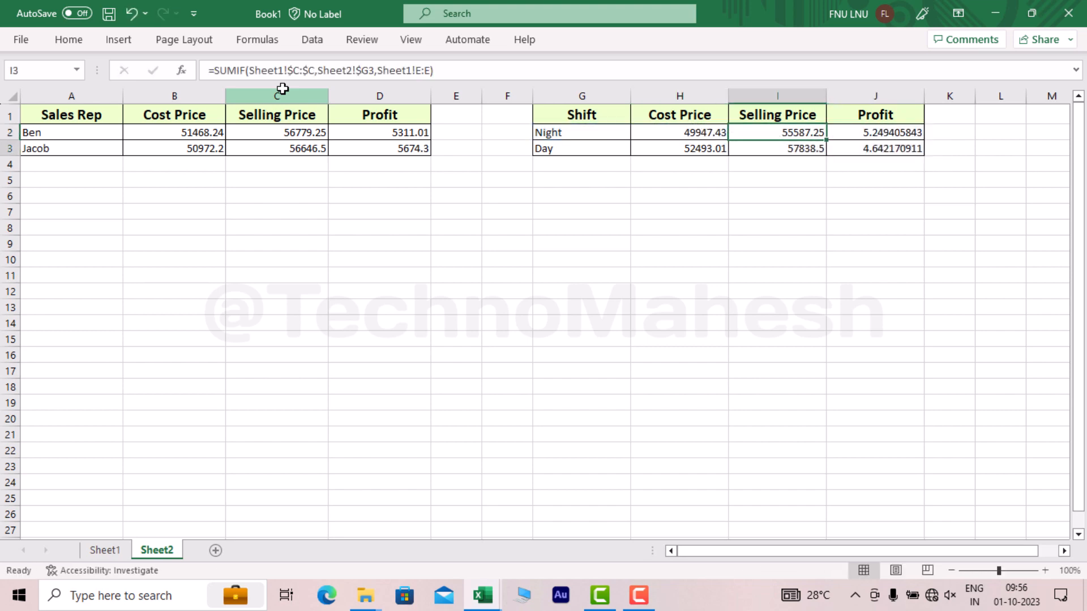
key(F2)
key(Escape)
key(Up)
key(F2)
key(Escape)
key(F2)
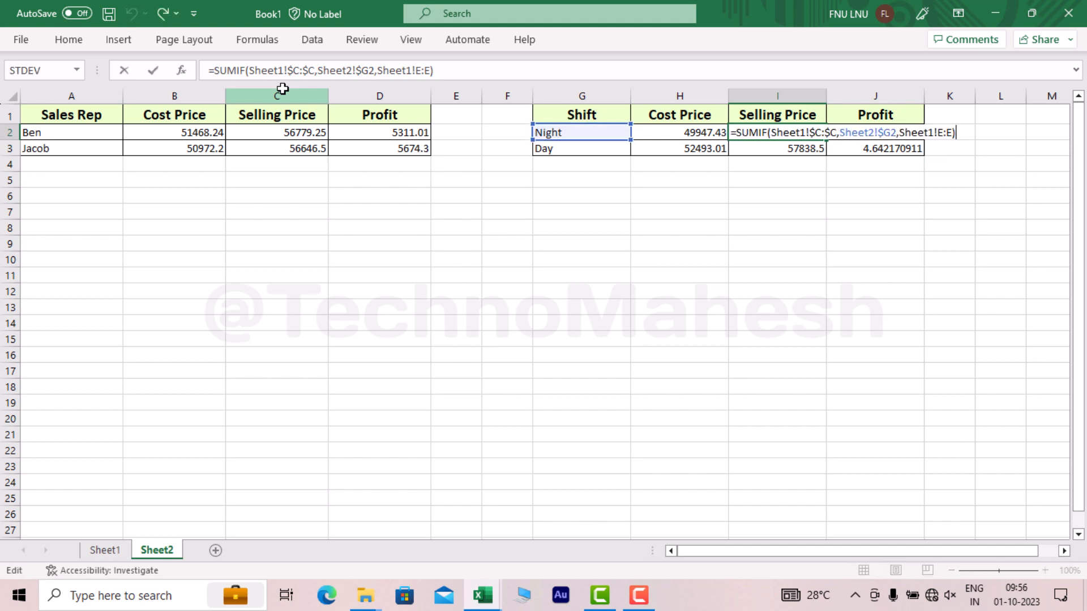
Check the Profit formula's sum range in J2 against the Profit column on Sheet1
key(Escape)
click(866, 117)
click(868, 136)
key(F2)
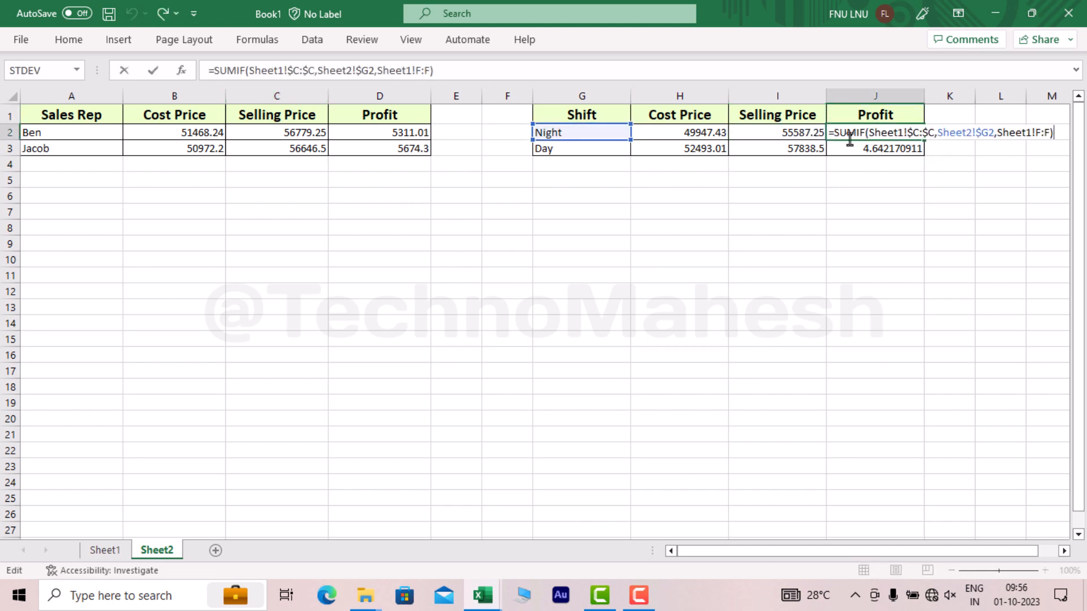
key(Escape)
click(105, 550)
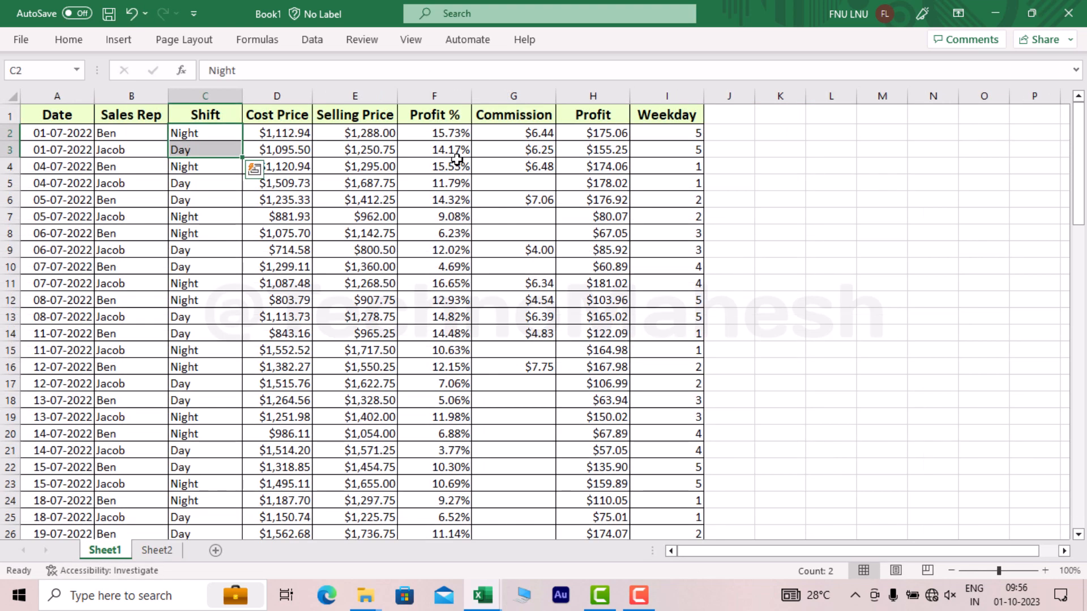
click(593, 96)
click(157, 550)
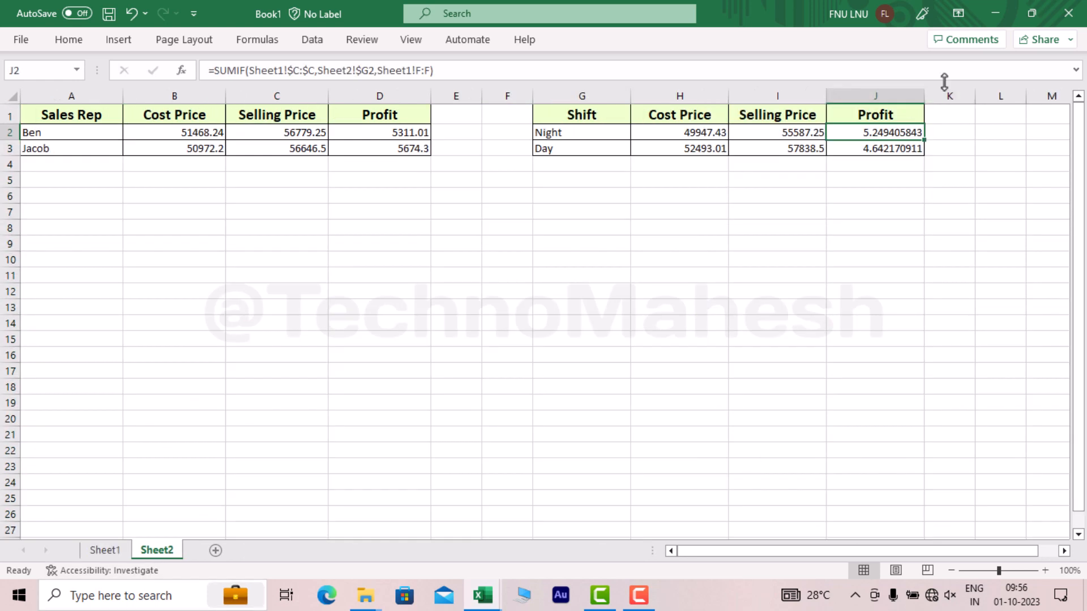
Change the sum range of the Profit SUMIF formula in J2 to Sheet1!H:H and fill it down to J3
click(420, 70)
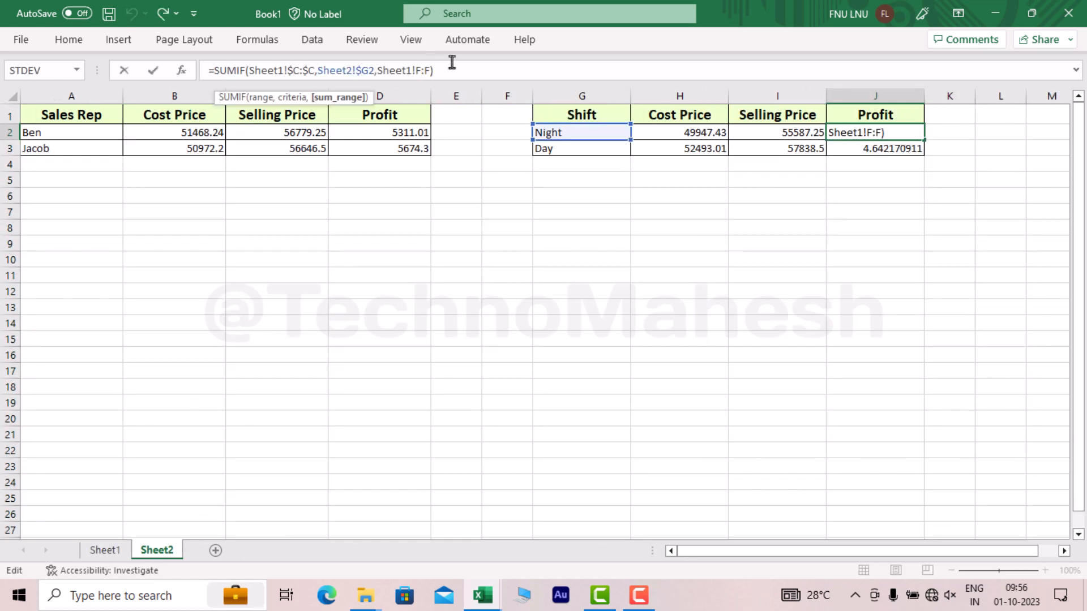
text(H)
text(H)
key(ctrl+Return)
key(shift+Down)
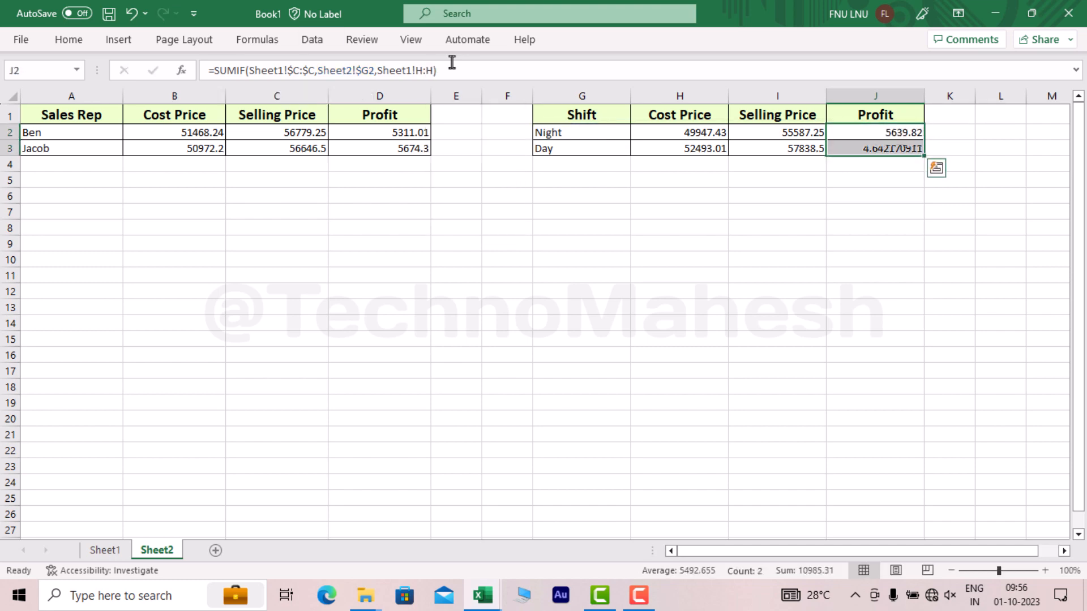
Compare the Profit formulas in J2 and J3, checking their criterion cells and sum range
key(Down)
key(Down)
key(Up)
key(F2)
key(Escape)
key(Up)
key(F2)
key(Escape)
key(Down)
key(F2)
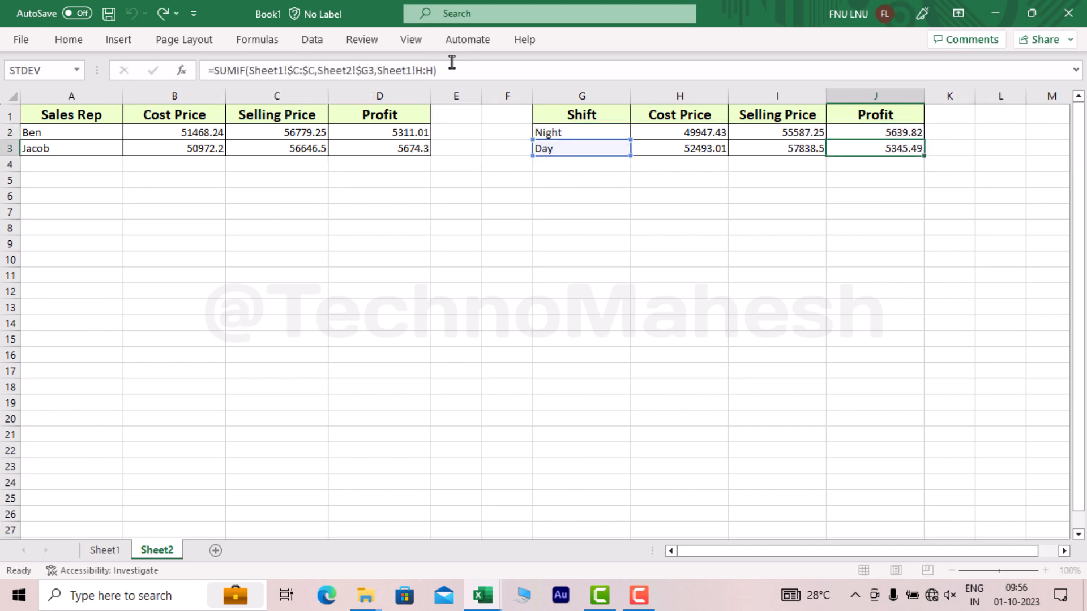
key(Escape)
key(Up)
key(F2)
key(Escape)
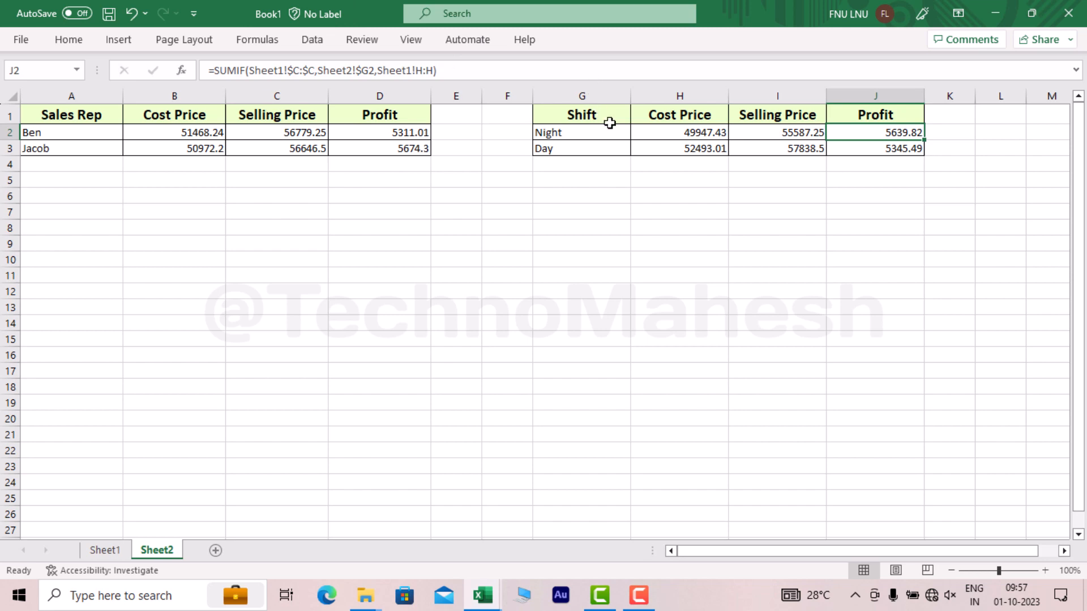
Delete columns H to K, removing the shift table's Cost Price, Selling Price and Profit columns
drag(679, 96, 950, 96)
right_click(768, 177)
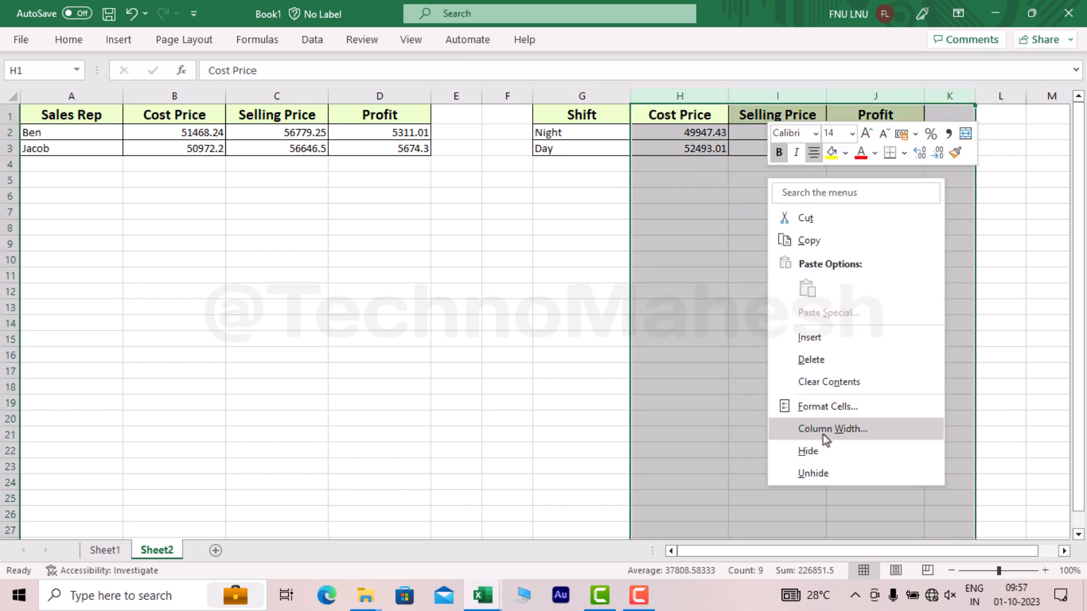
click(798, 361)
click(568, 229)
click(574, 132)
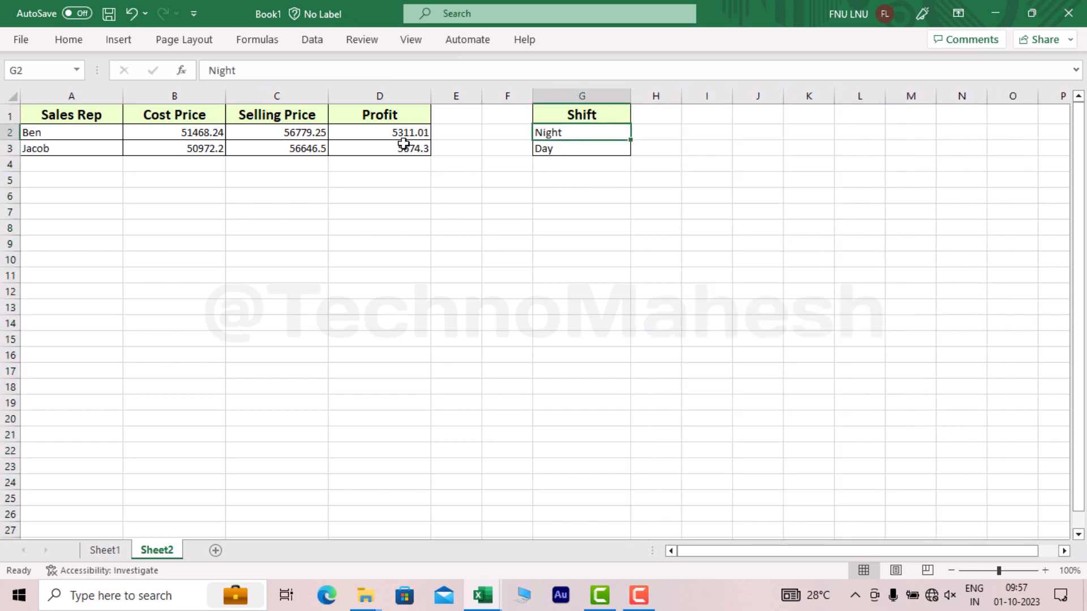
Insert a column before Cost Price in the sales rep table and copy the Shift header with its Night and Day entries into B1:B3
click(169, 97)
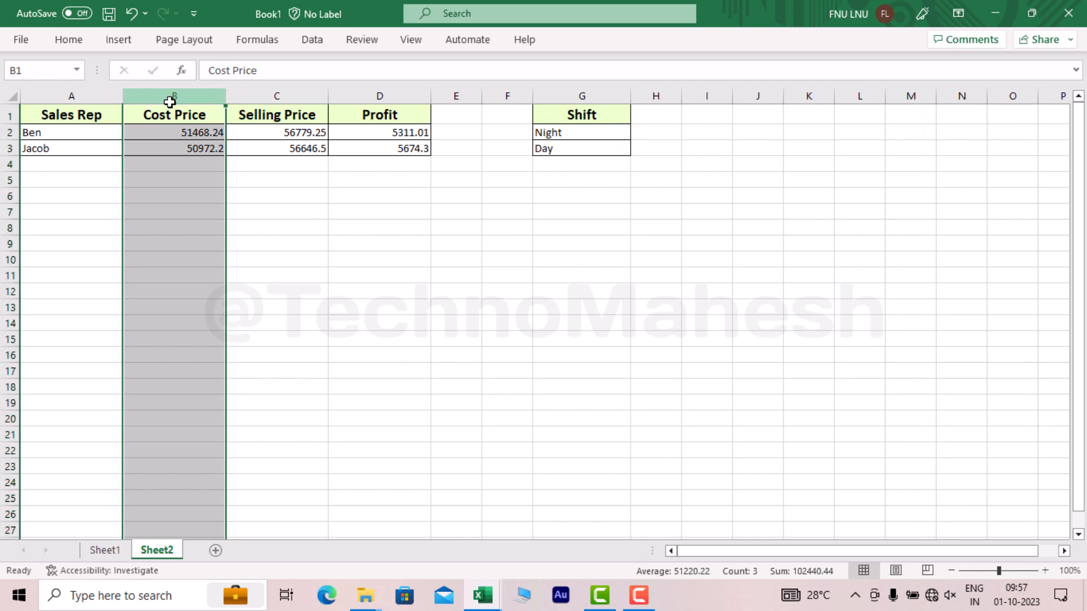
key(ctrl+shift+plus)
click(679, 115)
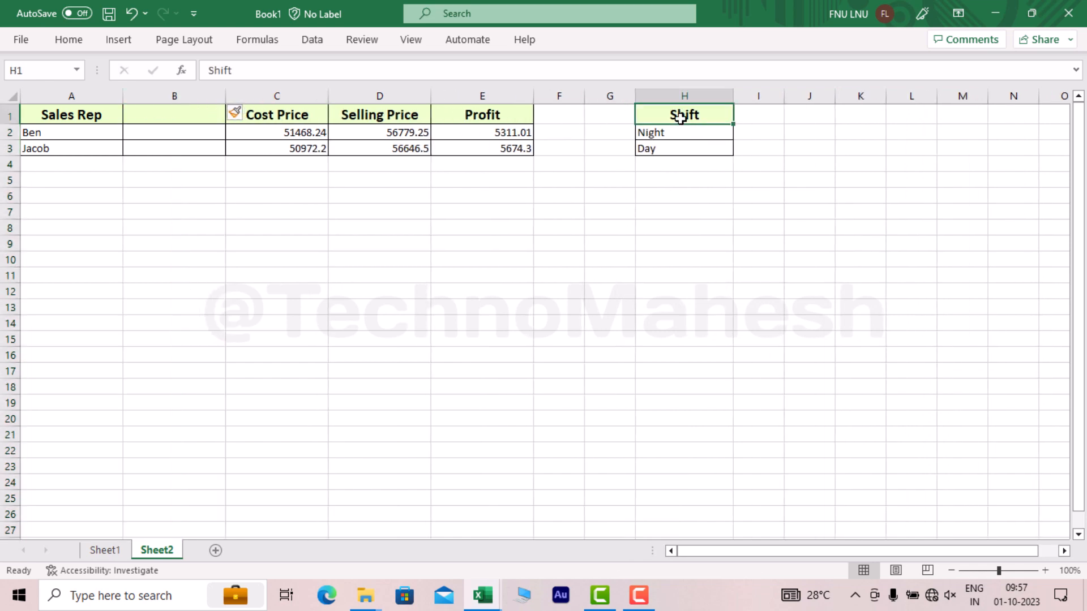
key(ctrl+shift+Down)
key(ctrl+c)
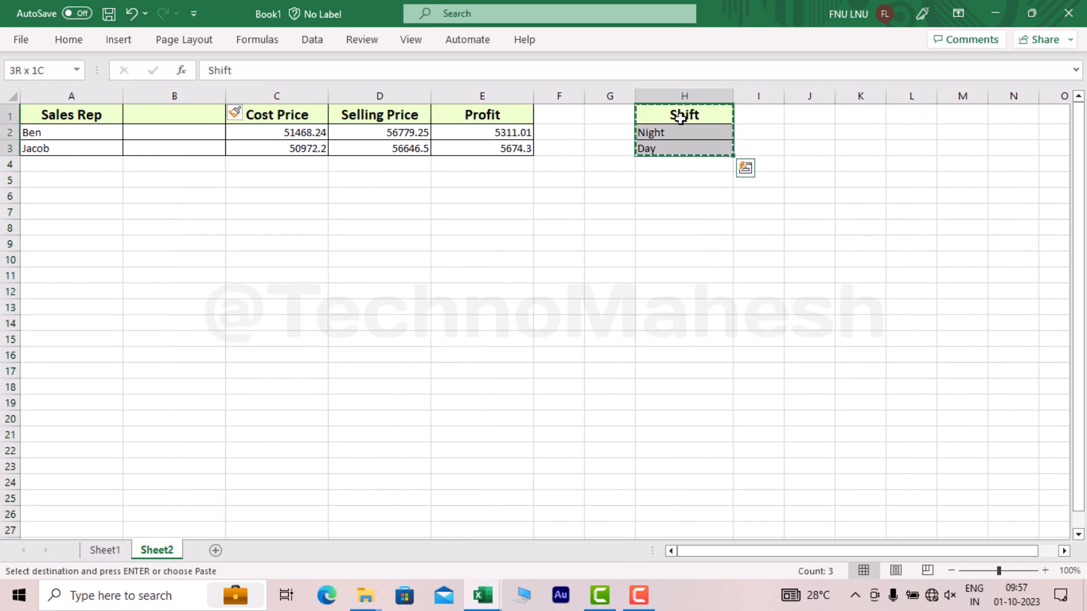
key(ctrl+Left)
key(ctrl+Left)
key(Left)
key(Return)
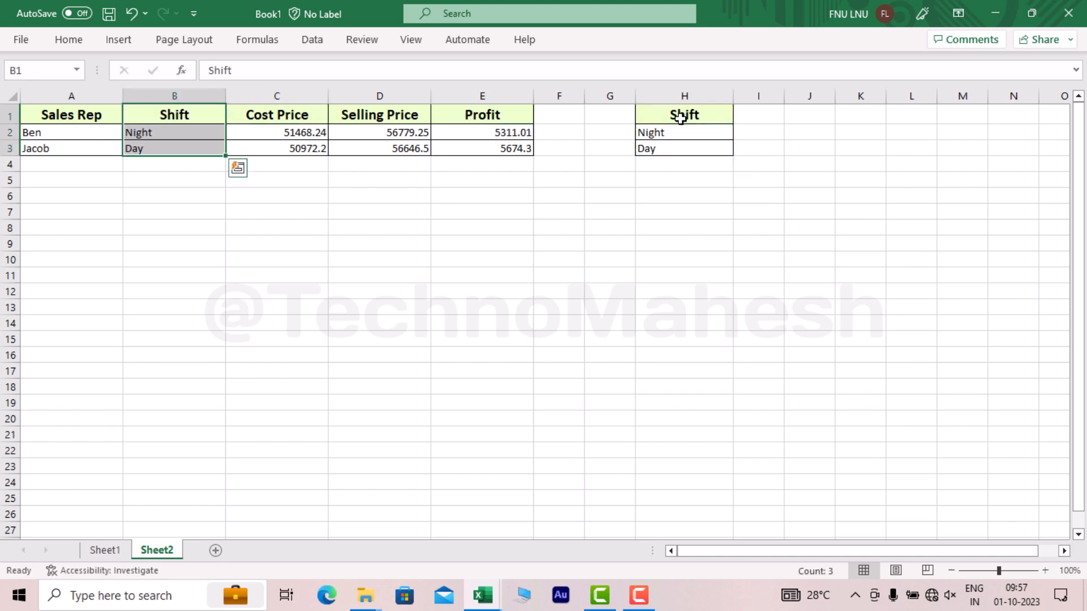
Delete the original Shift column H
key(Right)
key(Right)
key(Right)
key(Right)
key(Right)
key(Right)
key(ctrl+space)
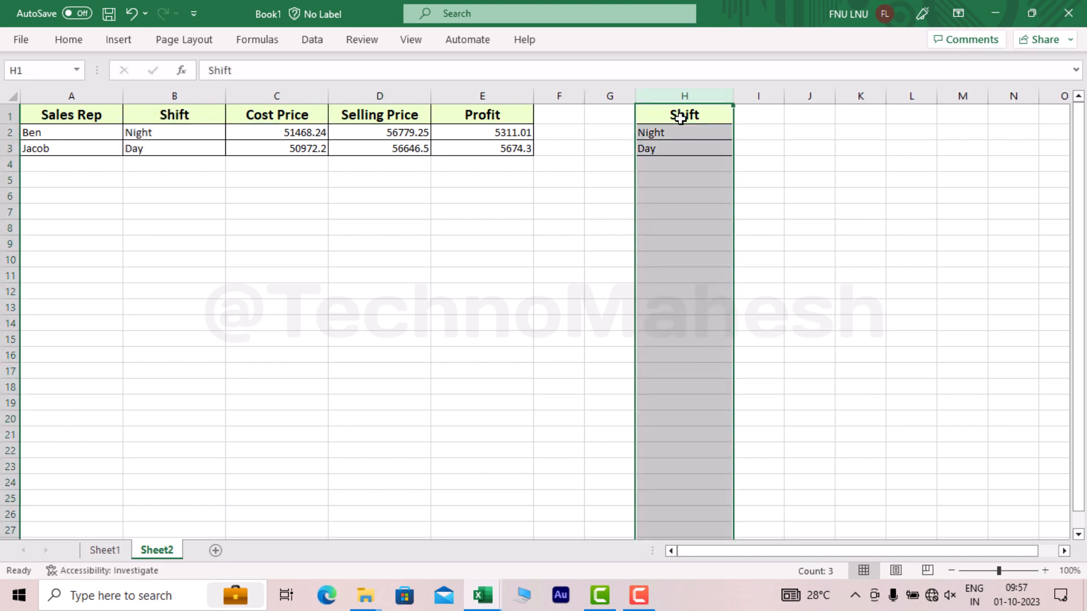
key(ctrl+minus)
Copy the two sales rep names in A2:A3 into A4:A5
key(ctrl+Left)
key(ctrl+Left)
key(Down)
key(shift+Down)
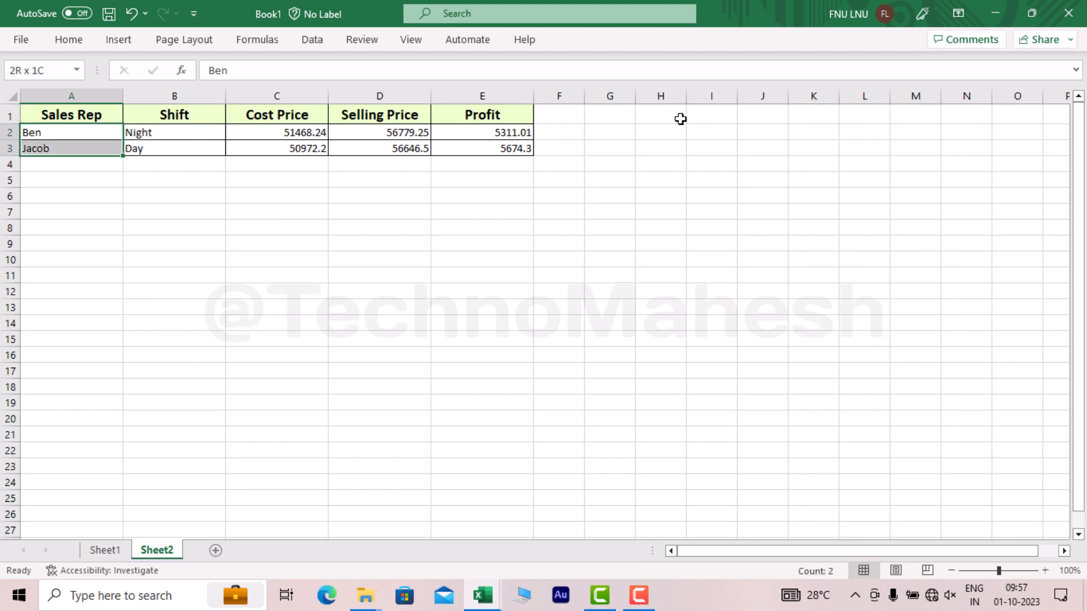
key(ctrl+c)
key(Down)
key(Down)
key(Return)
key(Right)
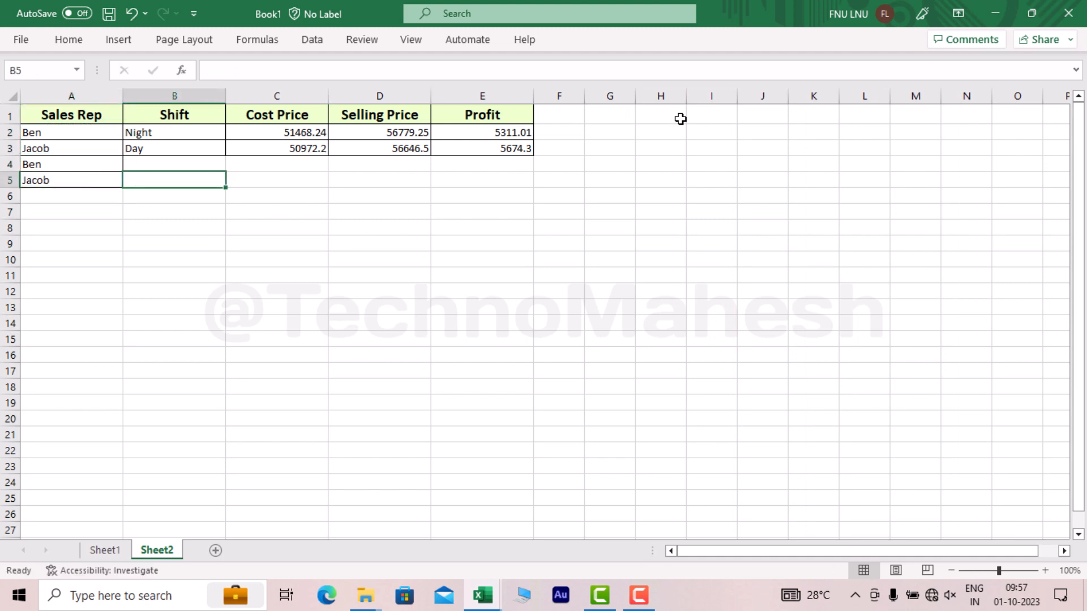
key(Up)
key(Up)
key(Up)
key(shift+Down)
key(ctrl+c)
key(Down)
key(Down)
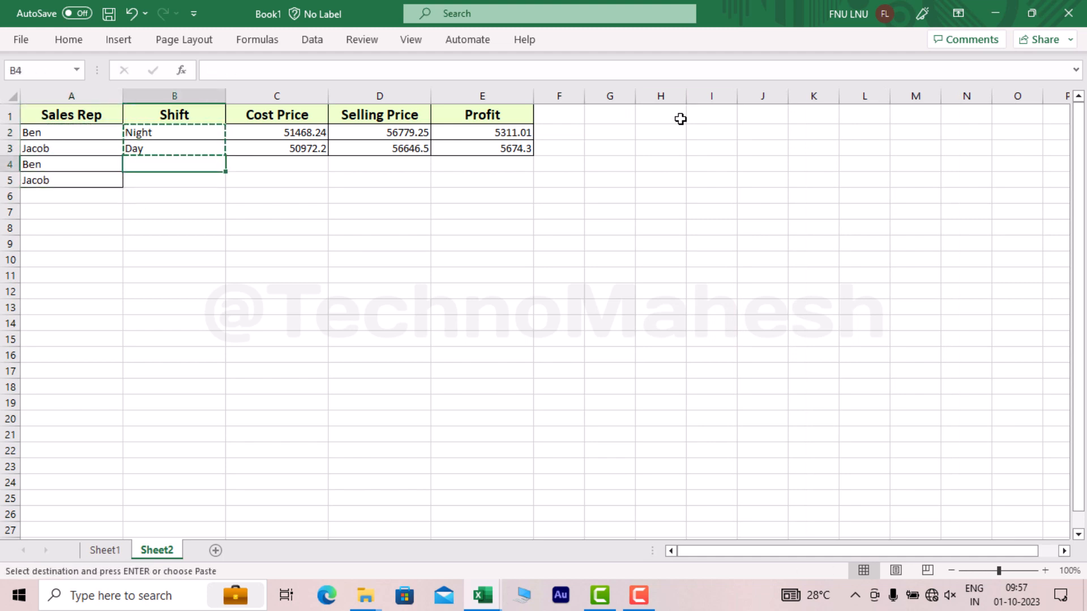
key(Escape)
Fill the Day shift down into B4 and copy the Night shift from B2 into B5
key(Up)
key(shift+Down)
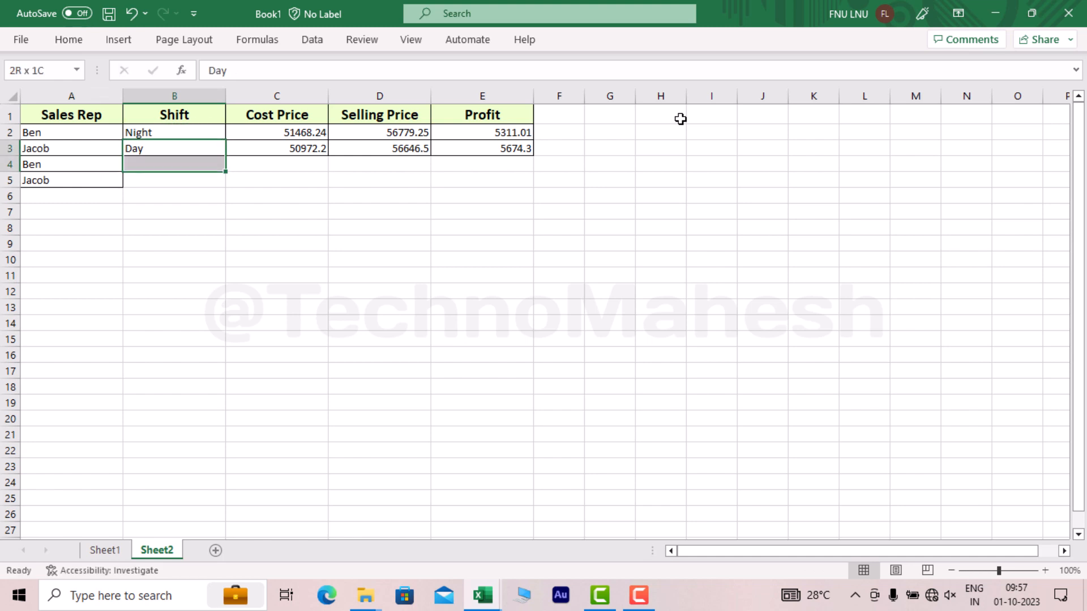
key(ctrl+d)
key(Up)
key(ctrl+c)
key(Down)
key(Down)
key(Down)
key(Return)
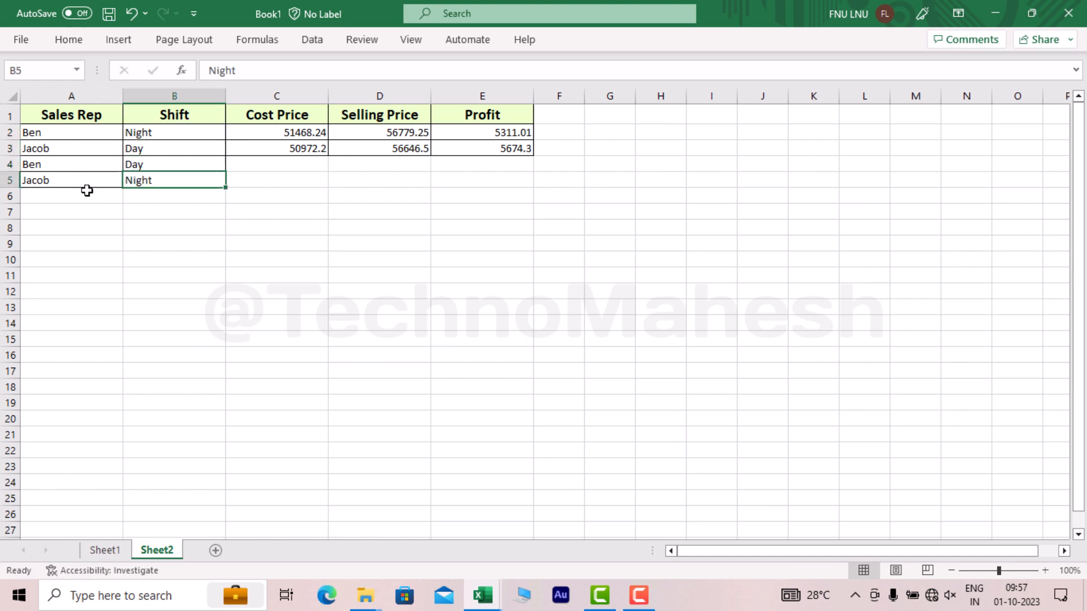
drag(40, 135, 129, 137)
drag(49, 167, 146, 146)
click(98, 146)
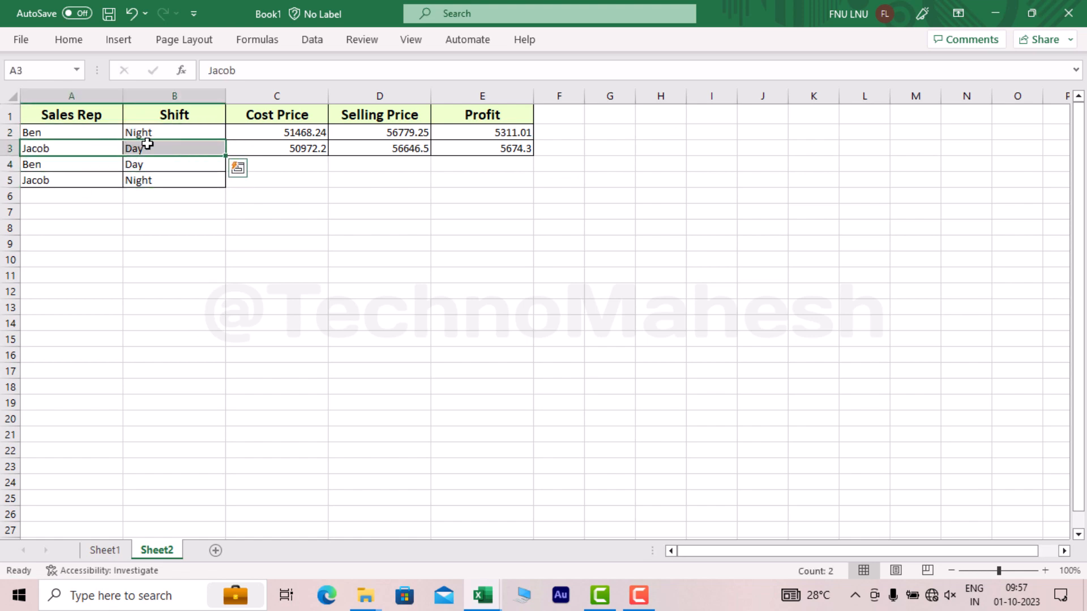
drag(31, 187, 173, 186)
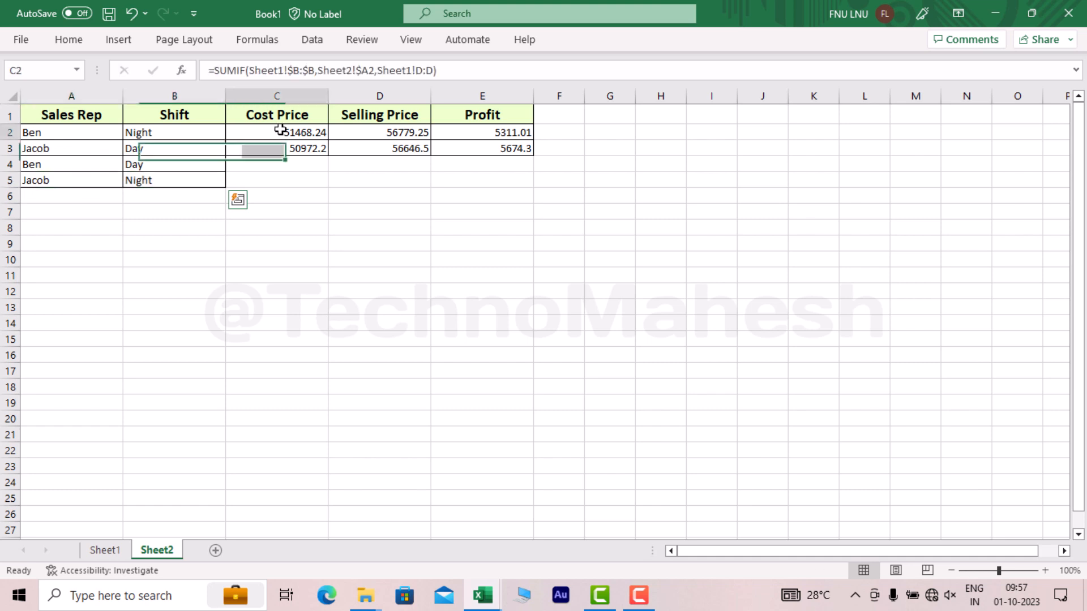
Clear the Cost Price, Selling Price and Profit formulas from C2:E4
drag(279, 129, 284, 161)
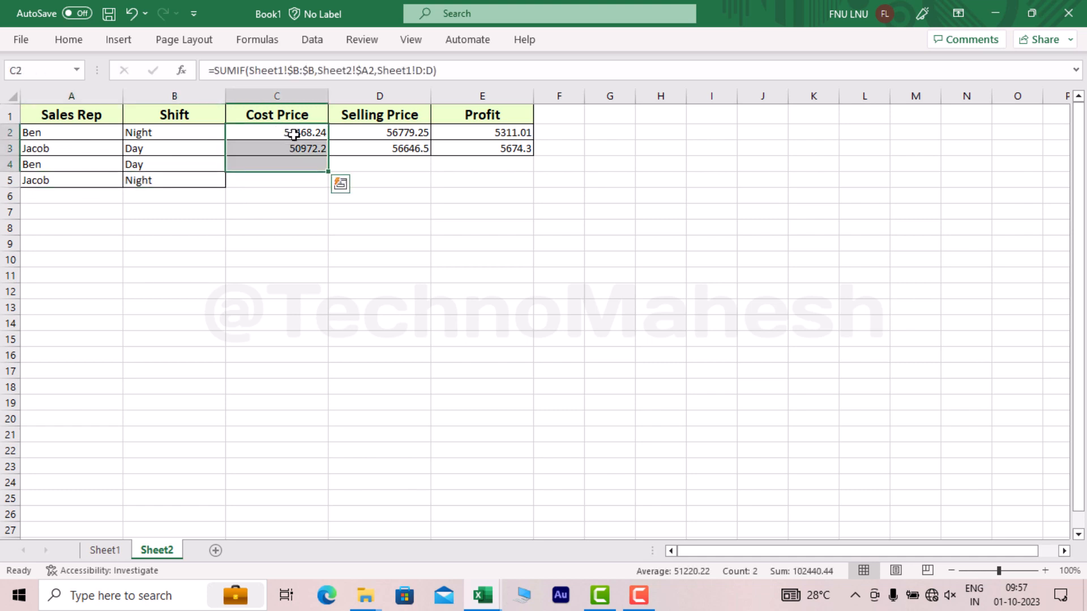
key(shift+Right)
key(shift+Right)
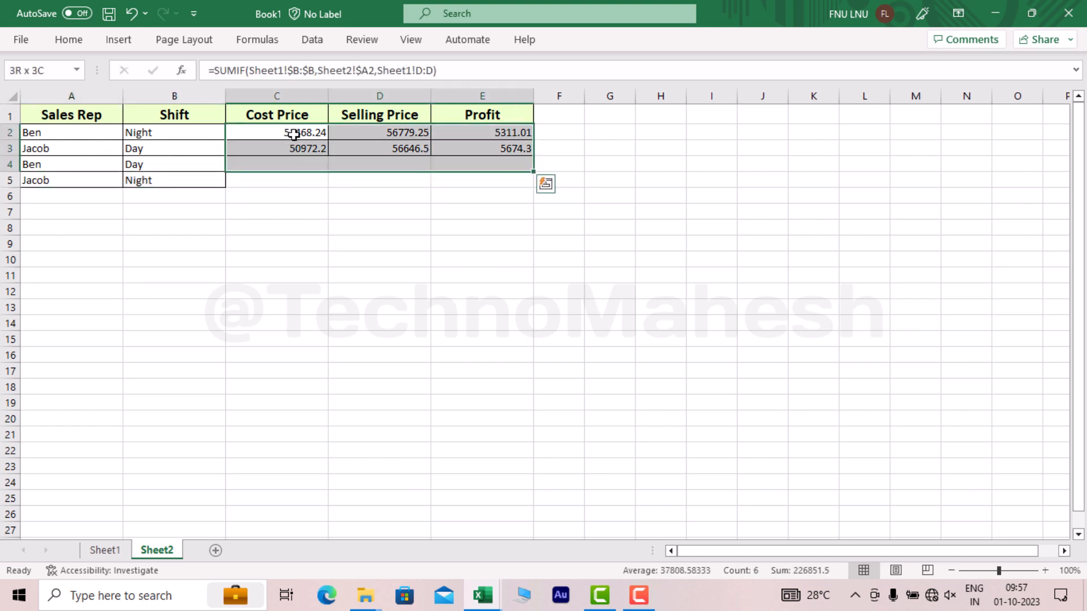
key(Delete)
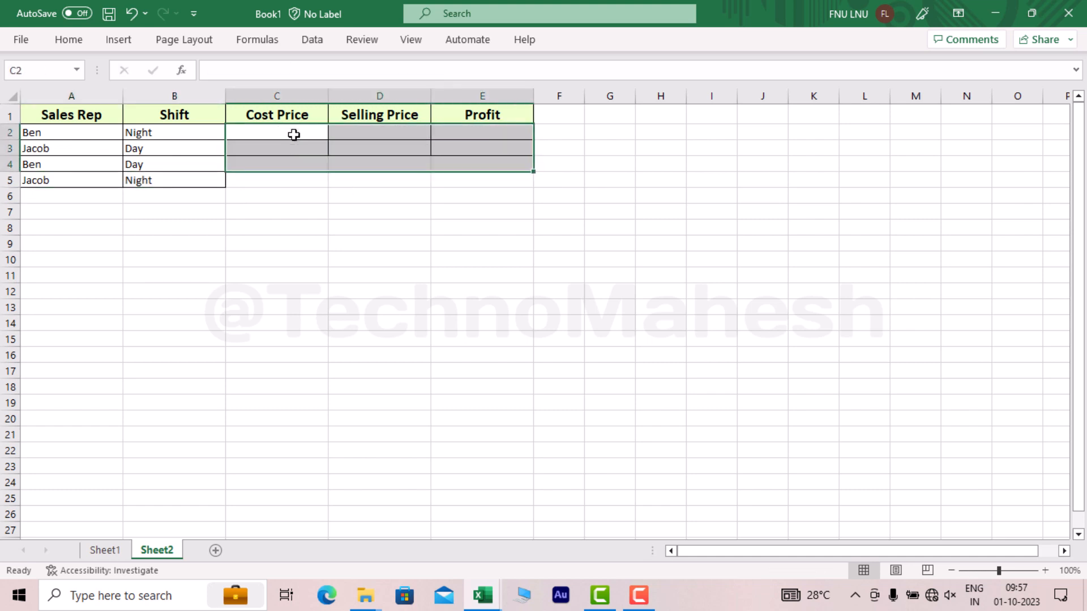
Review the sales rep and shift pairs in A2:B5 against the empty Cost Price, Selling Price and Profit cells
click(85, 132)
click(176, 132)
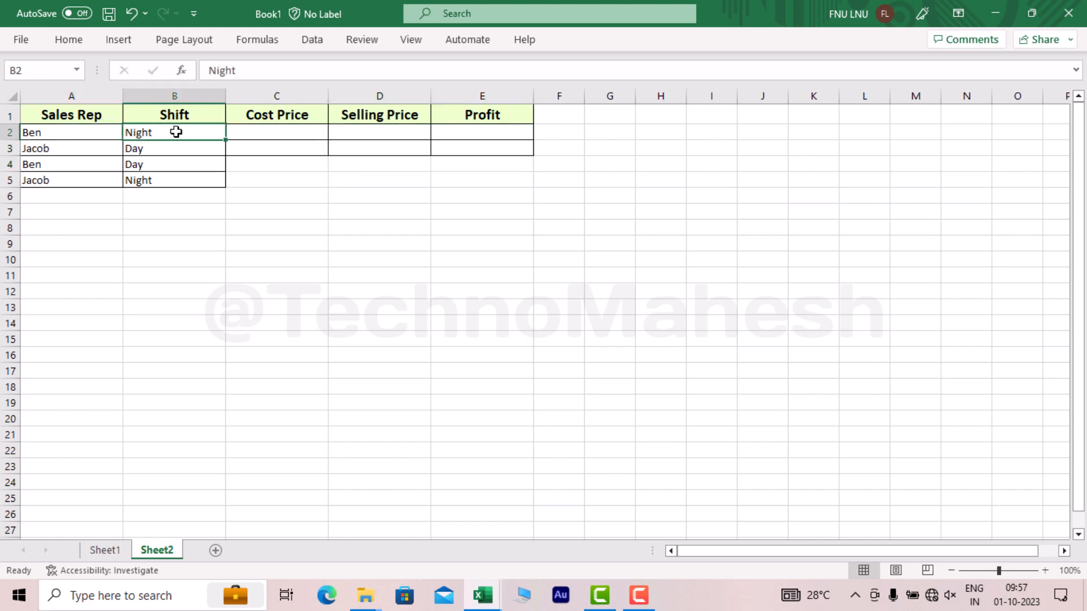
click(50, 143)
click(212, 131)
click(261, 125)
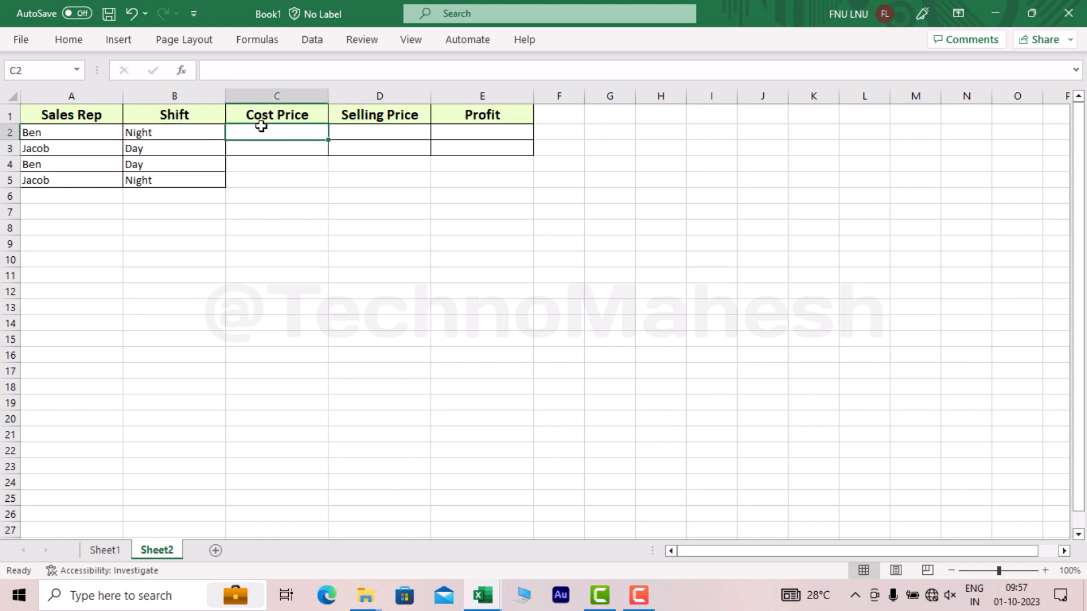
click(355, 127)
click(496, 134)
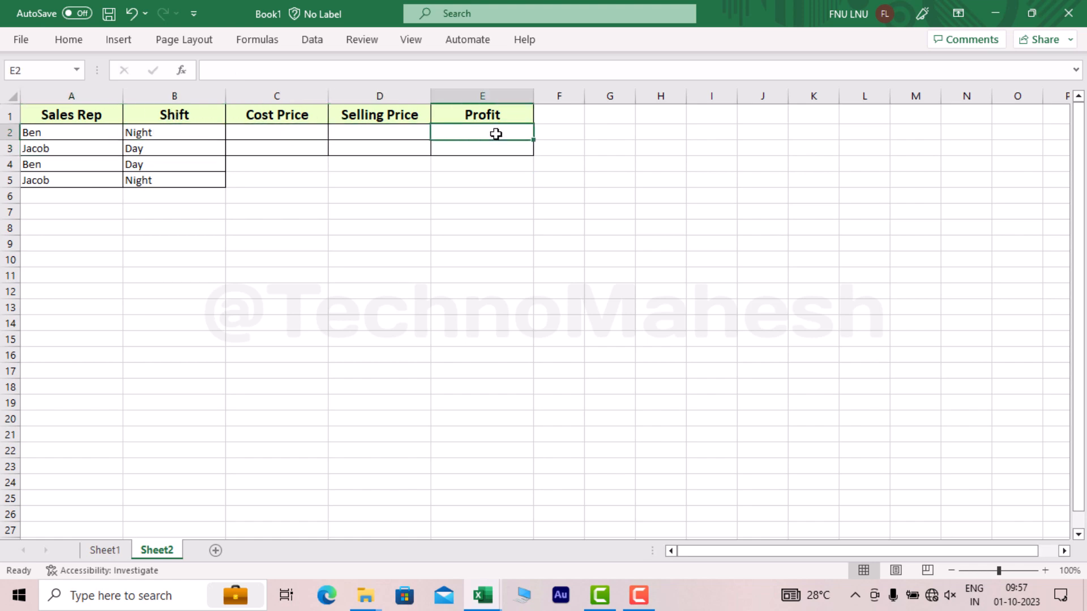
click(42, 148)
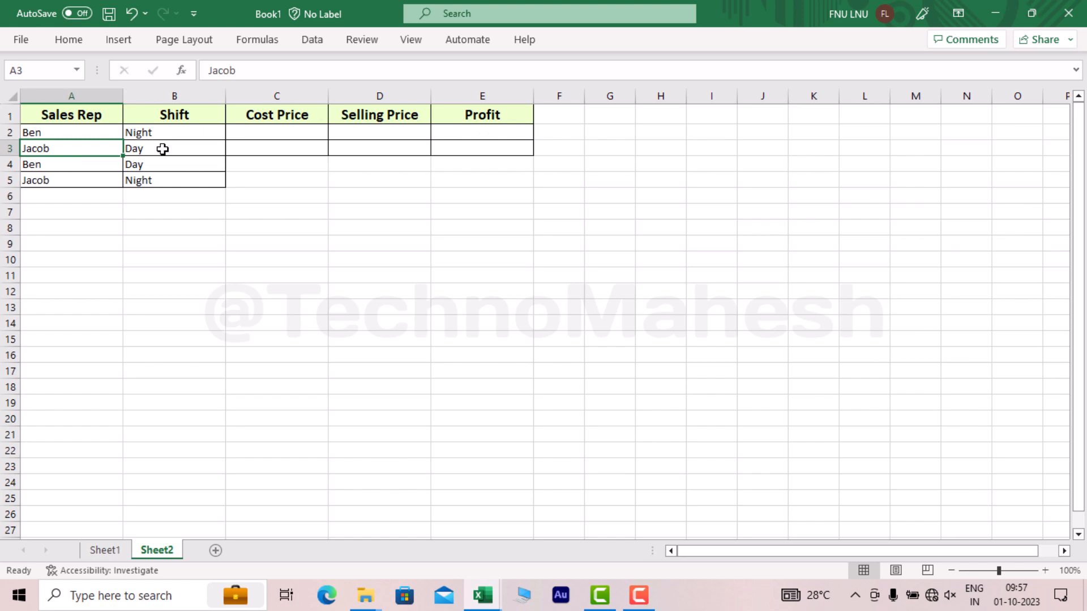
click(163, 149)
click(254, 146)
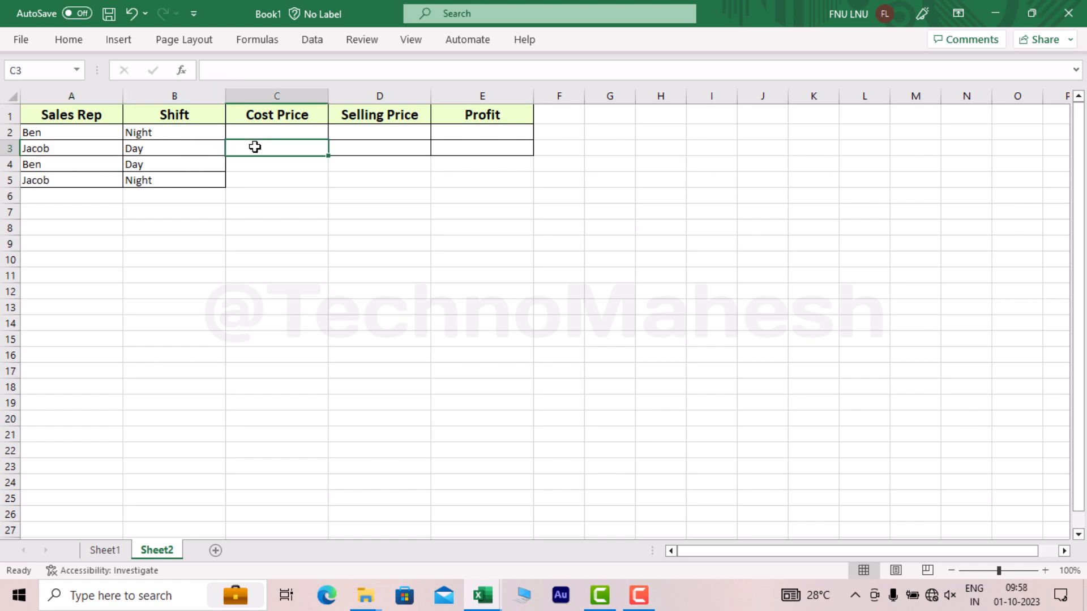
click(416, 149)
click(471, 145)
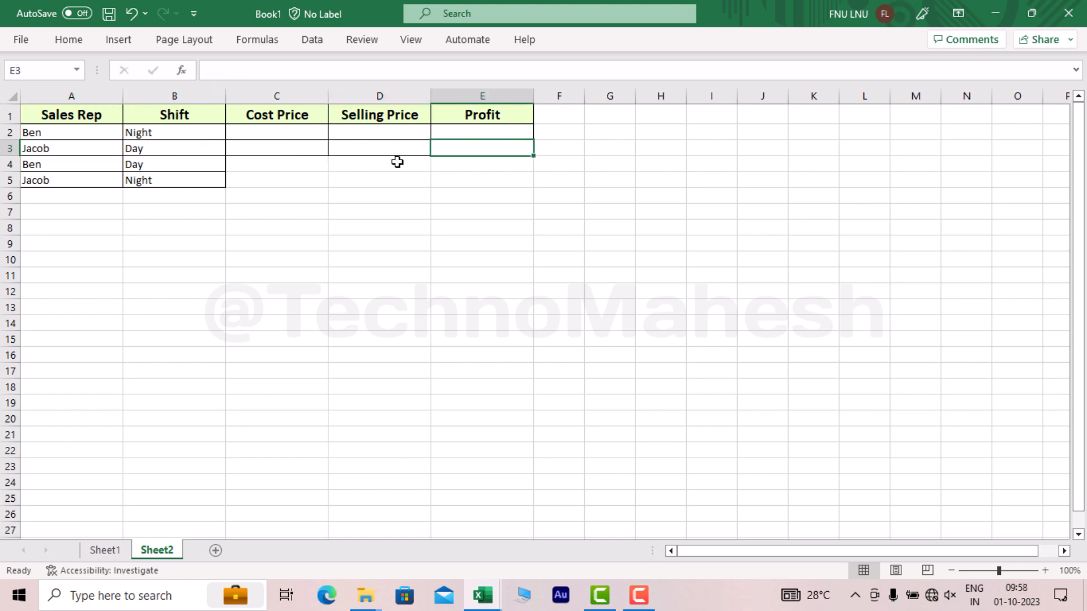
drag(71, 96, 330, 138)
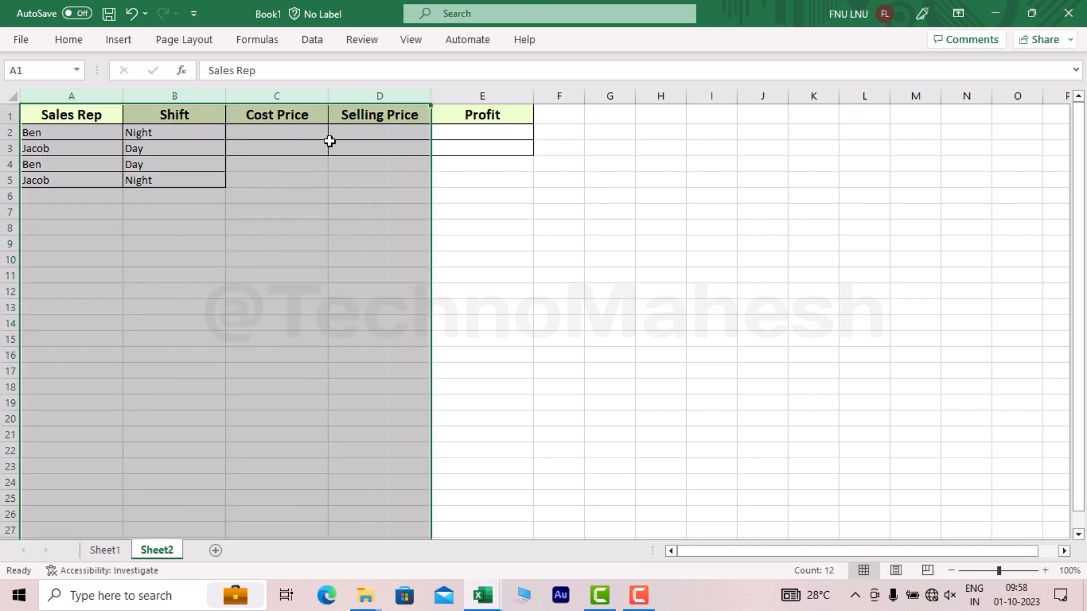
click(169, 287)
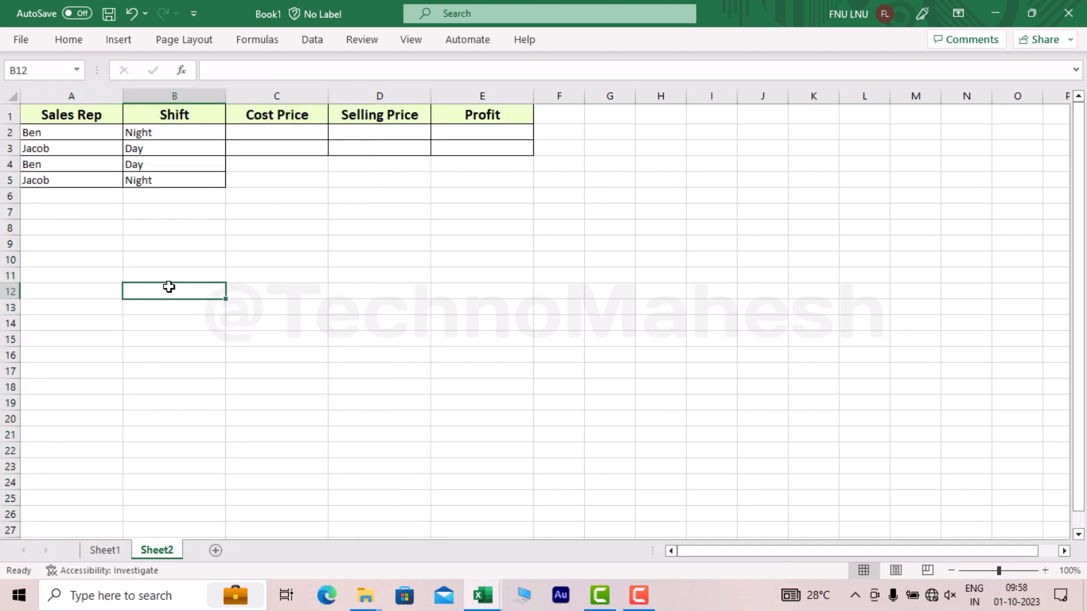
click(84, 104)
drag(78, 134, 73, 199)
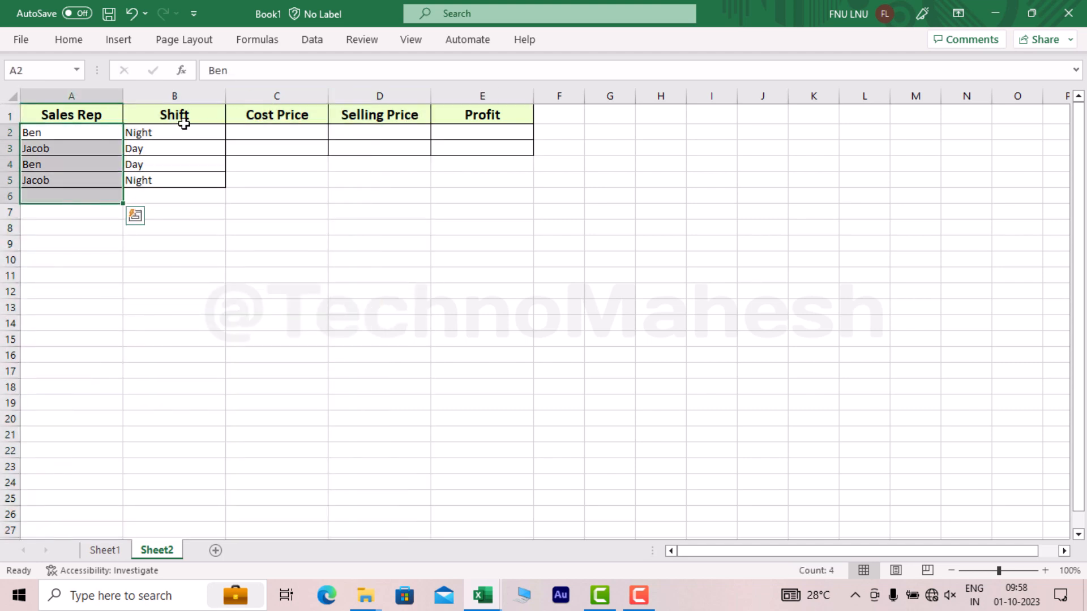
drag(184, 123, 168, 197)
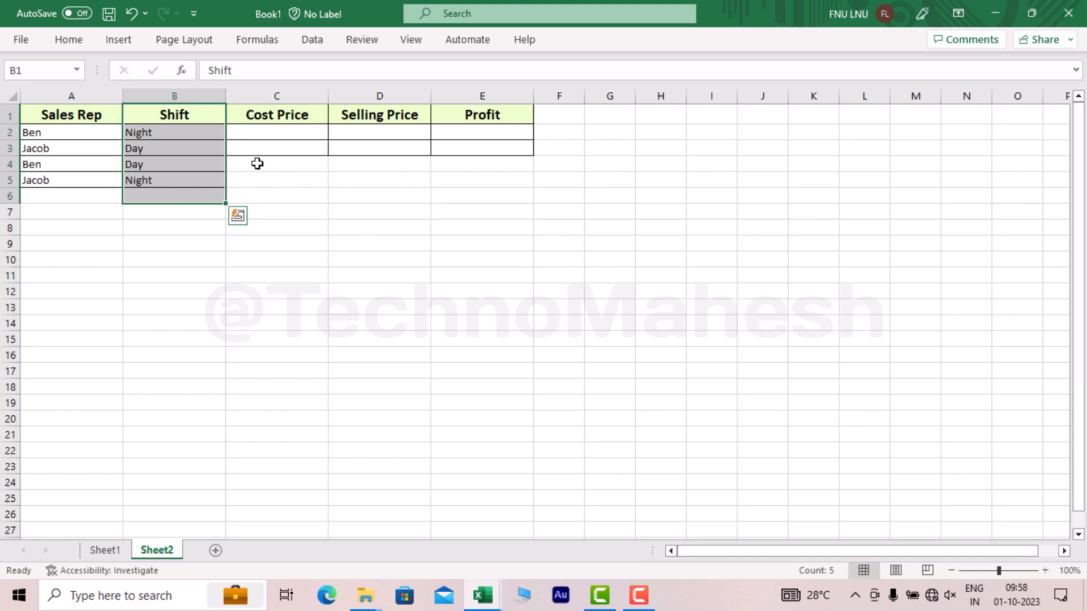
drag(283, 149, 532, 155)
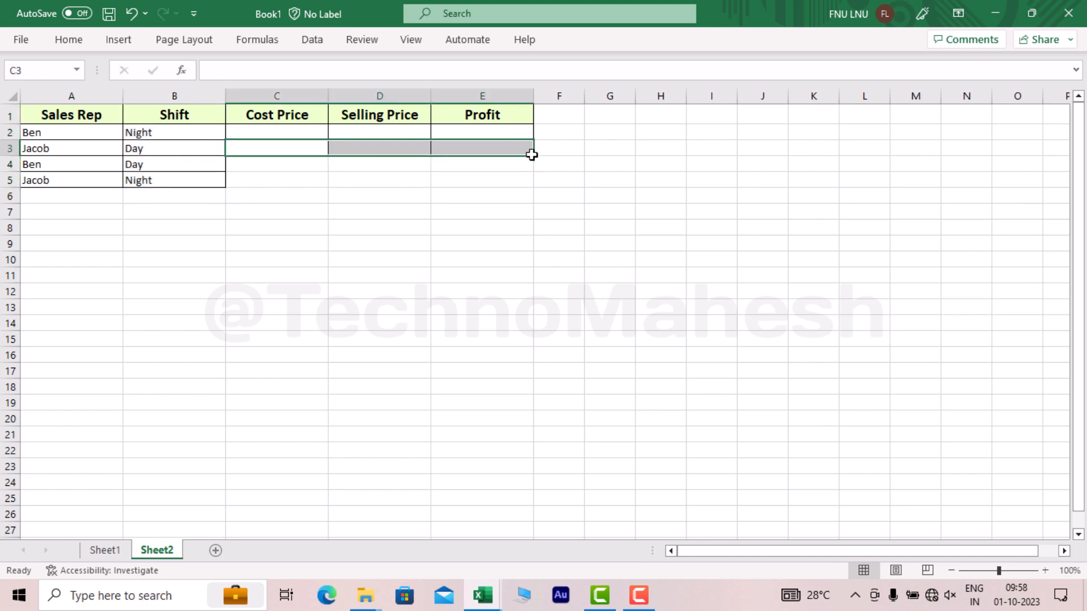
Copy only the formatting of C3:E3 onto C4:E5 with Paste Special Formats
key(ctrl+c)
drag(252, 160, 500, 187)
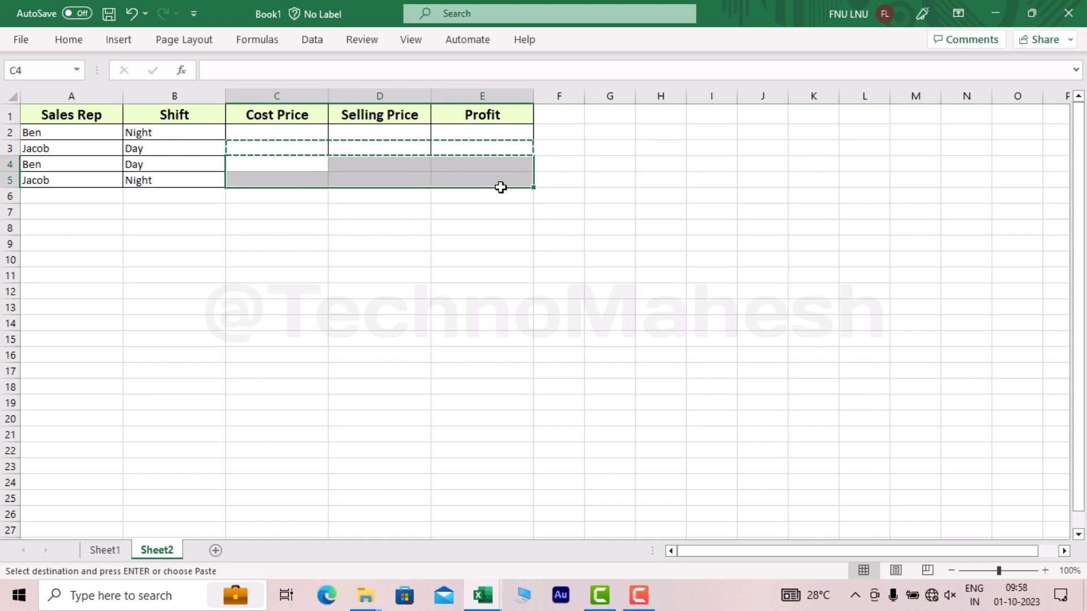
key(alt+e)
key(s)
key(t)
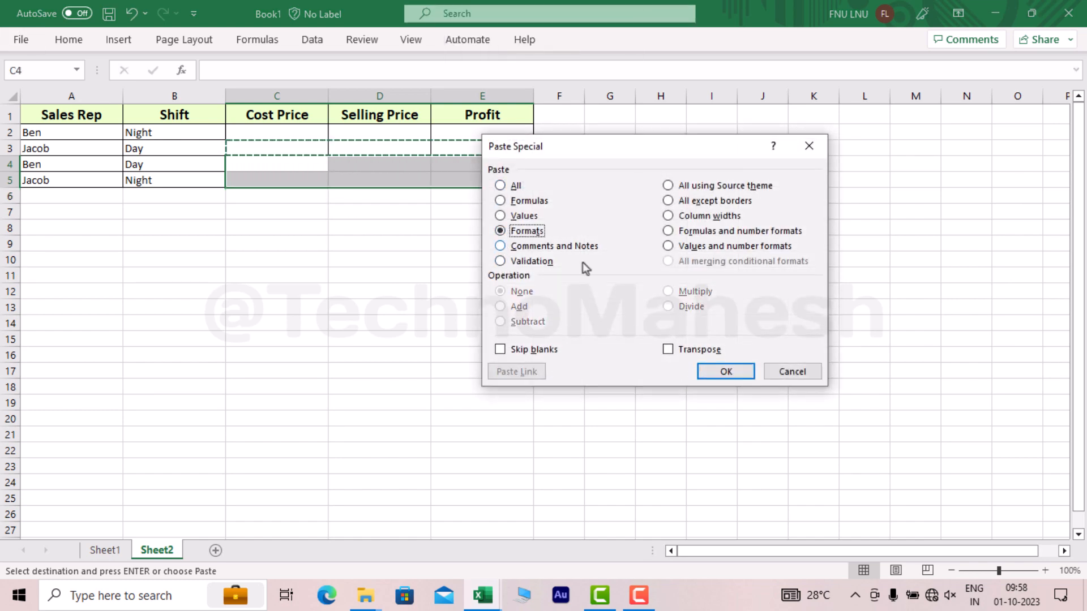
click(709, 371)
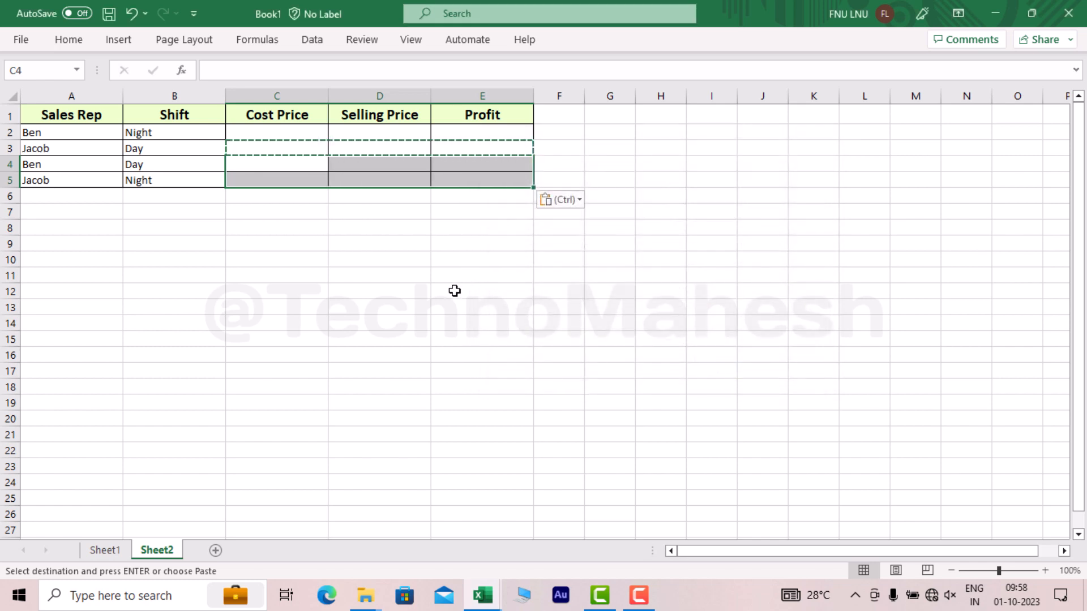
click(385, 324)
click(293, 132)
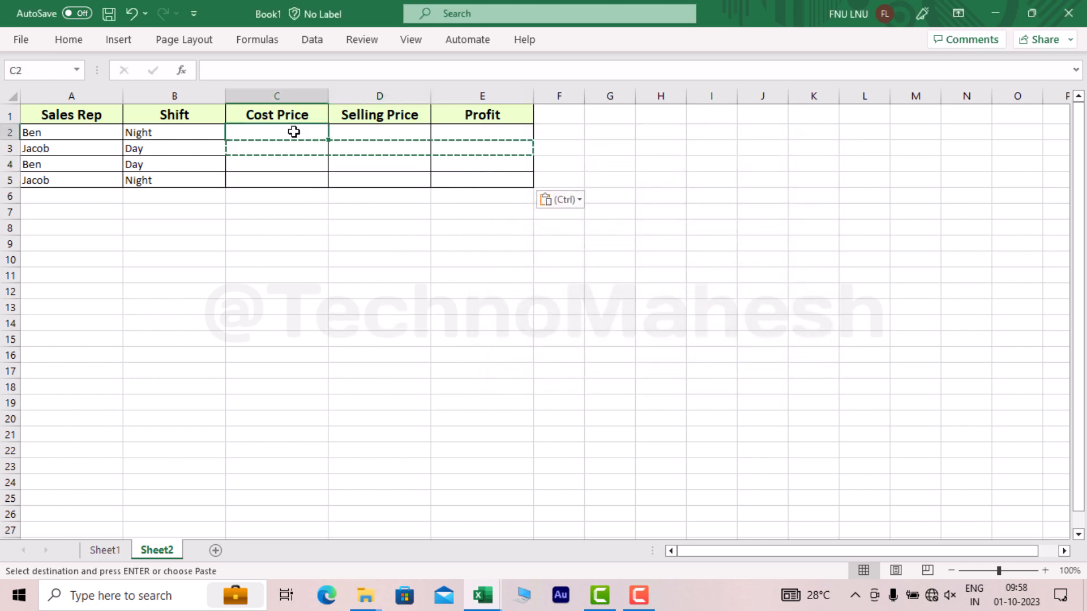
key(Escape)
drag(276, 154, 499, 153)
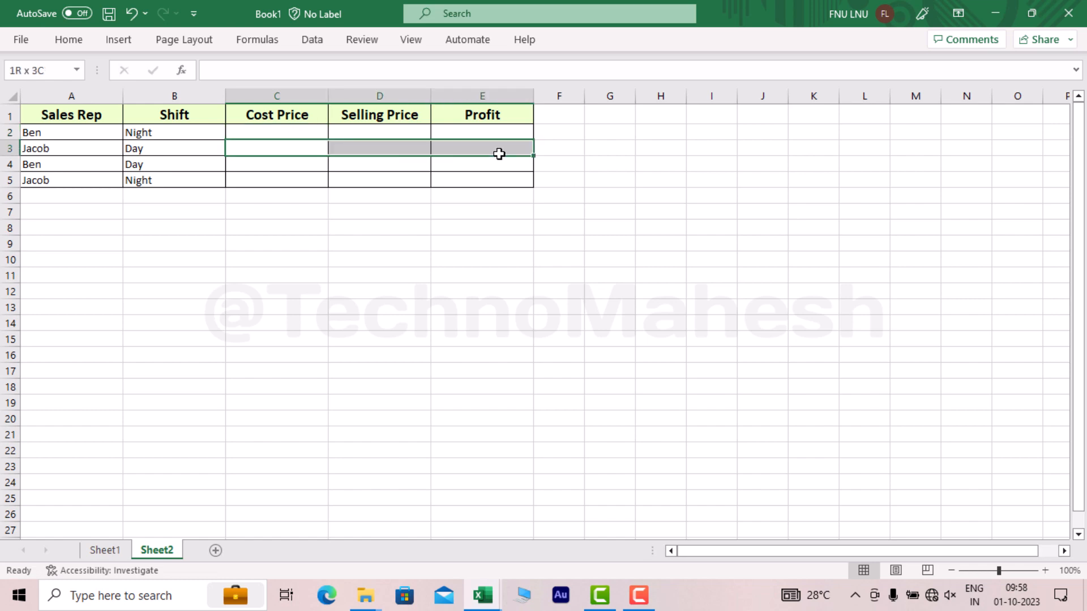
drag(280, 183, 516, 159)
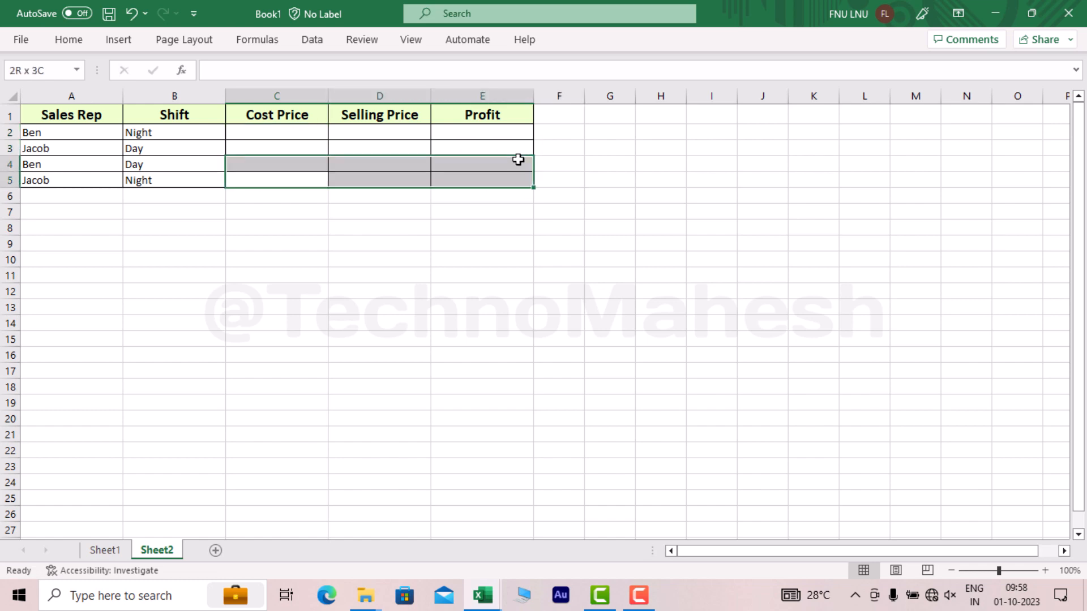
click(255, 308)
Start a SUMIFS formula in C2 with Sheet1's Cost Price column, Sheet1!D:D, as the sum range
click(274, 135)
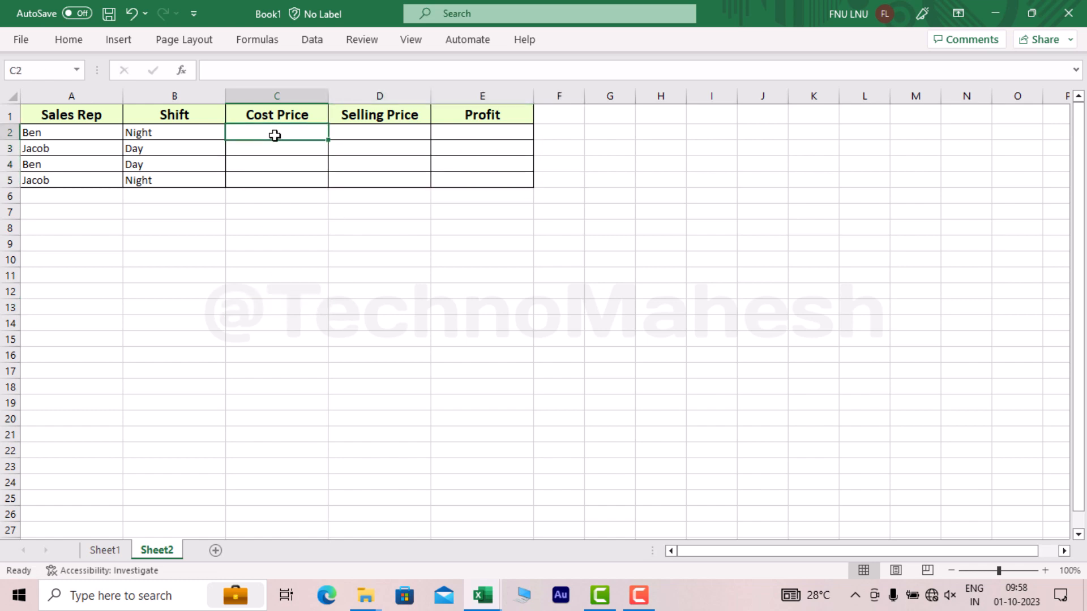
text(=sum)
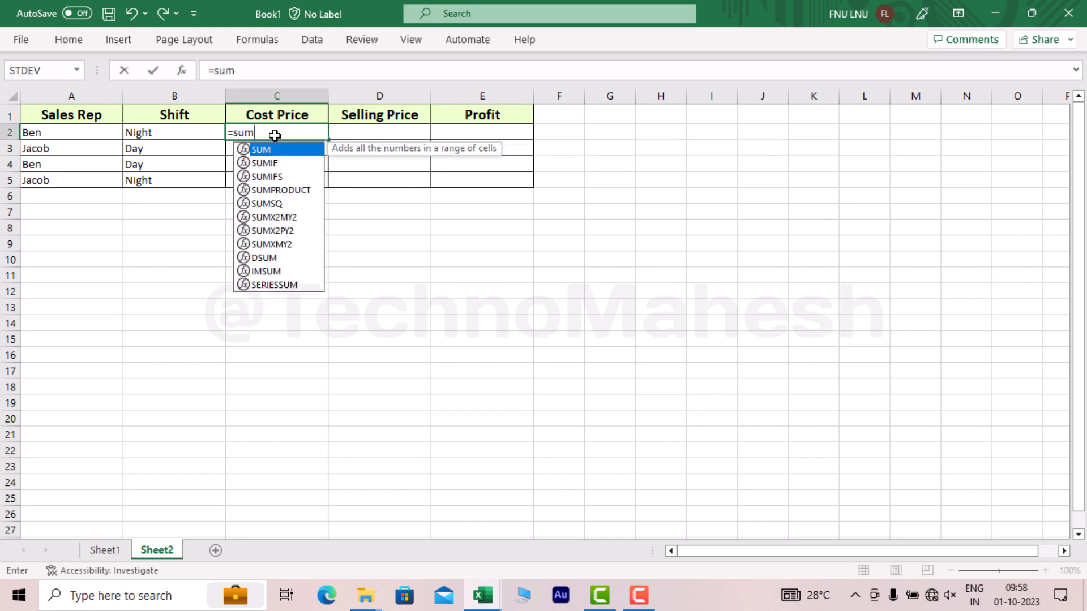
text(ifs)
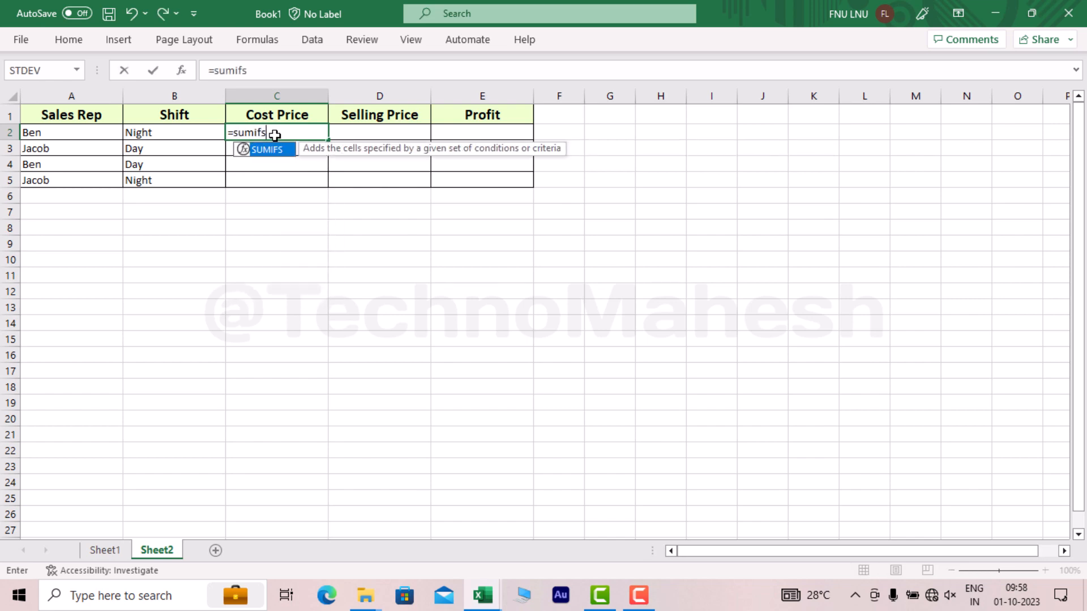
text(()
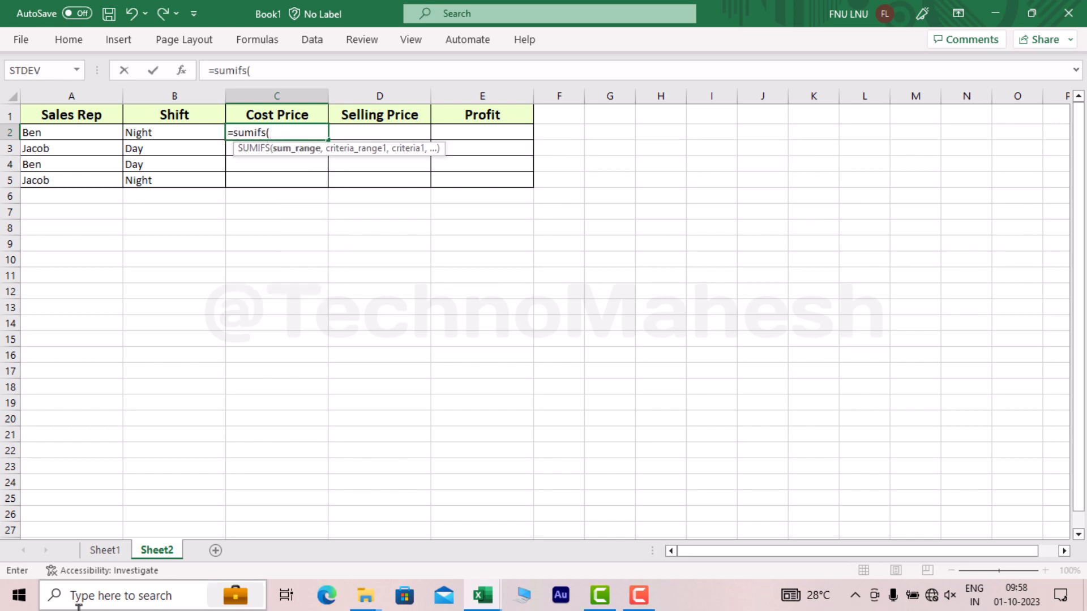
click(105, 551)
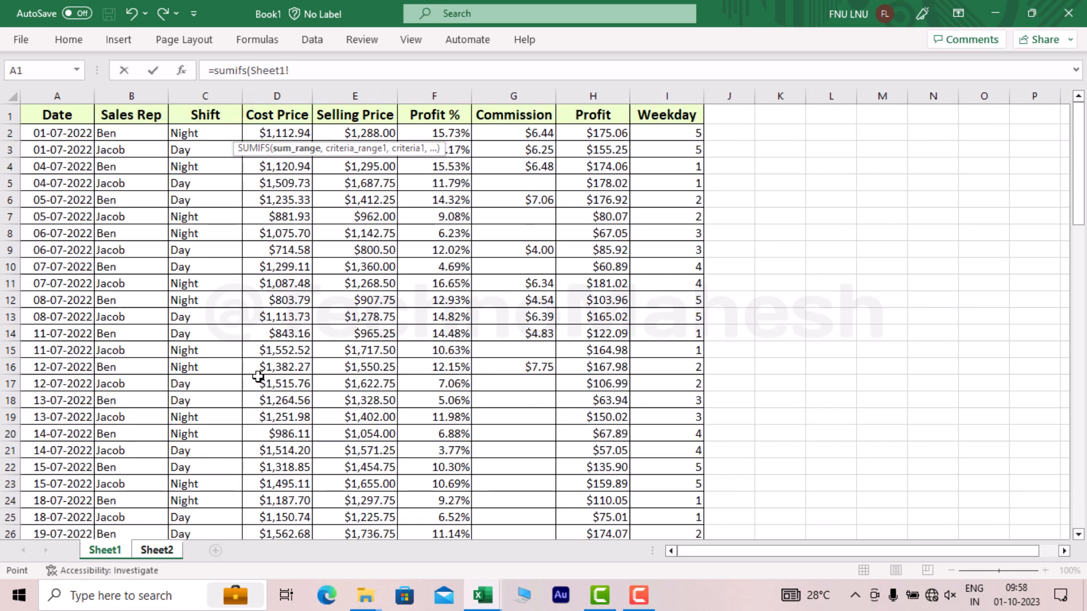
click(278, 96)
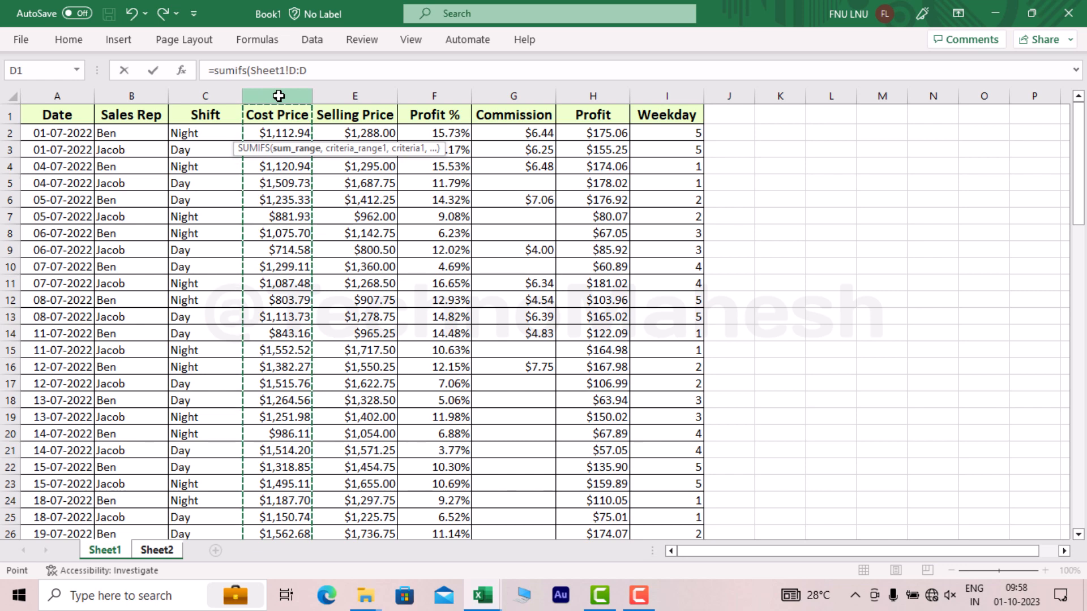
text(,)
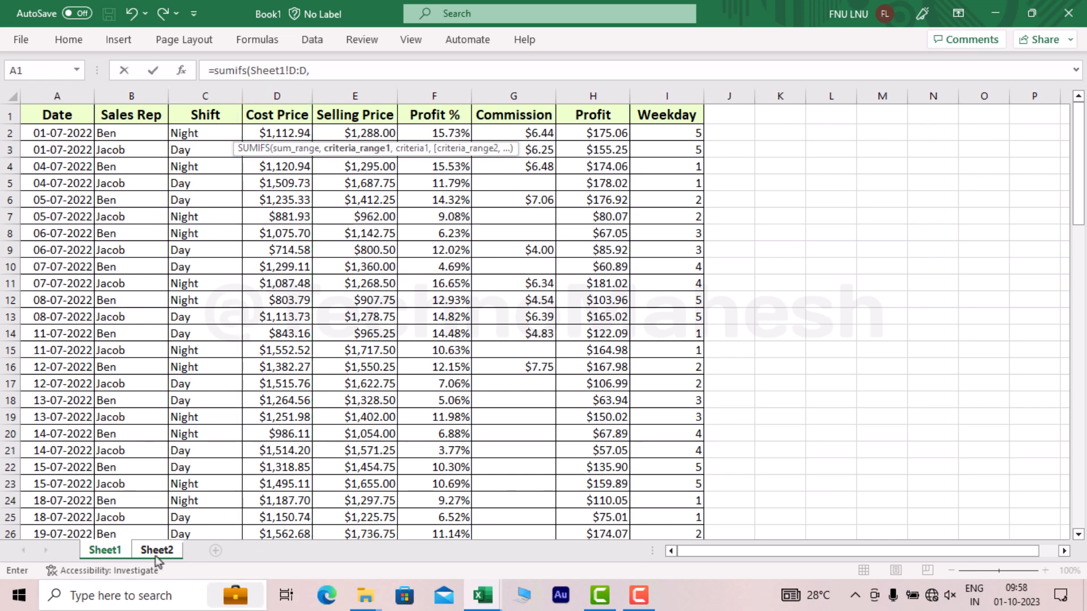
Add the sales rep condition to the SUMIFS formula, with criteria range Sheet1!$B:$B and criterion Sheet2!$A2
click(105, 550)
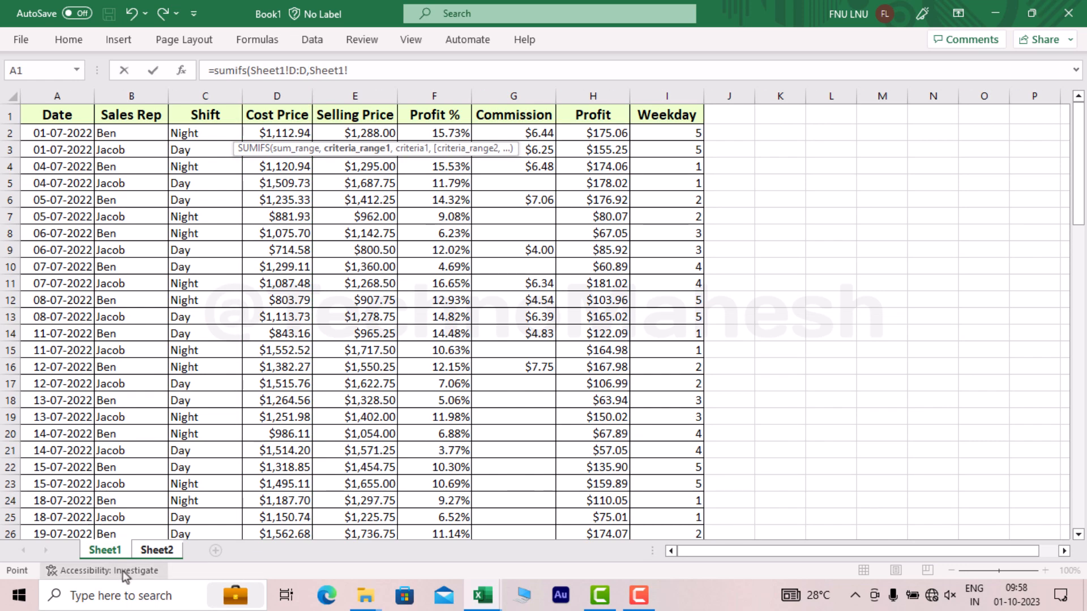
click(139, 94)
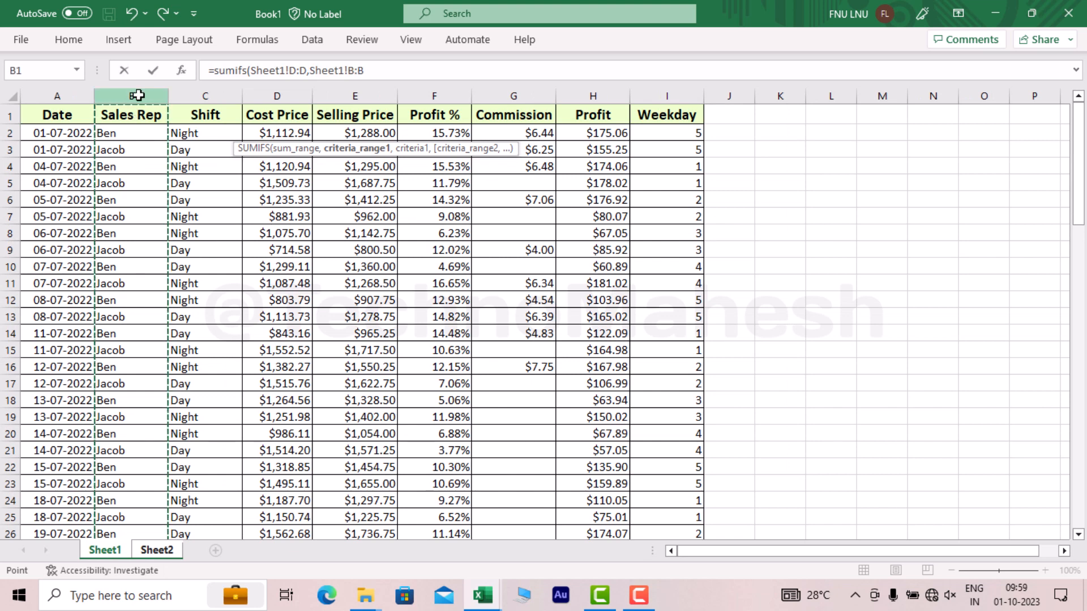
key(F4)
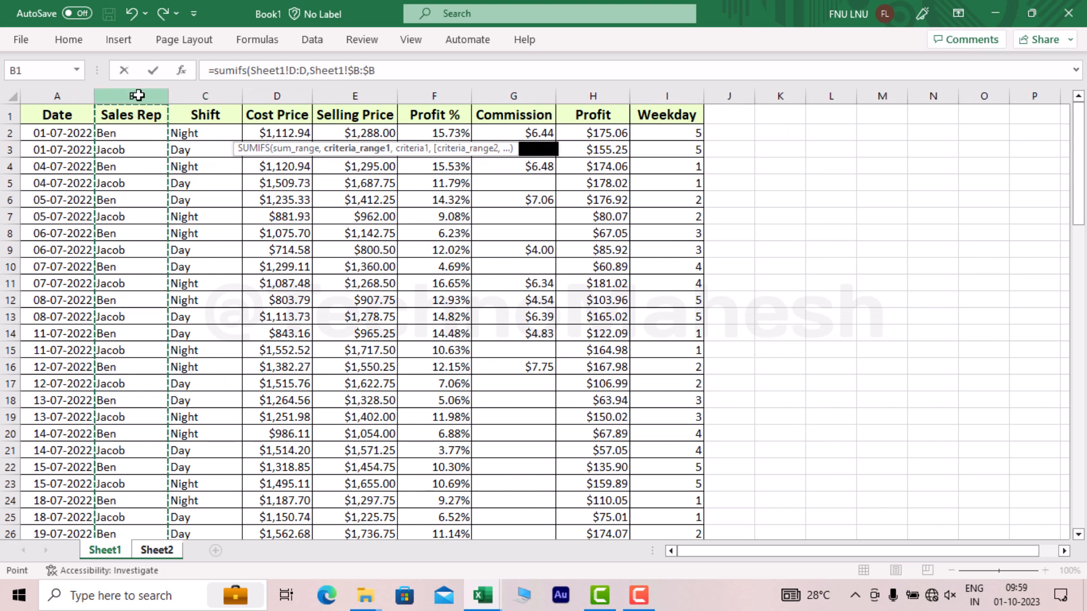
text(,)
click(157, 552)
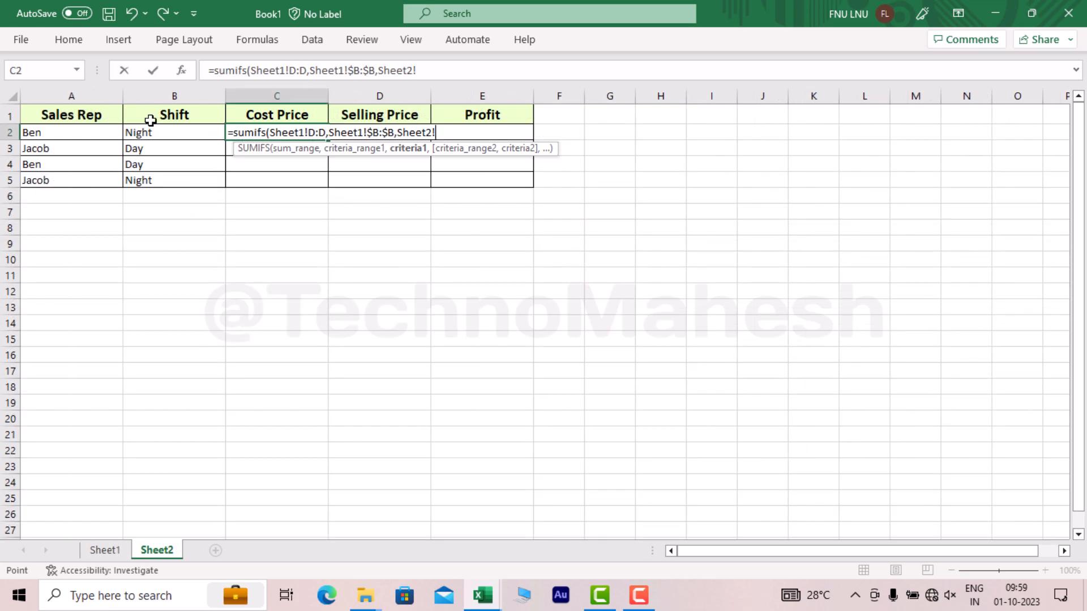
click(46, 132)
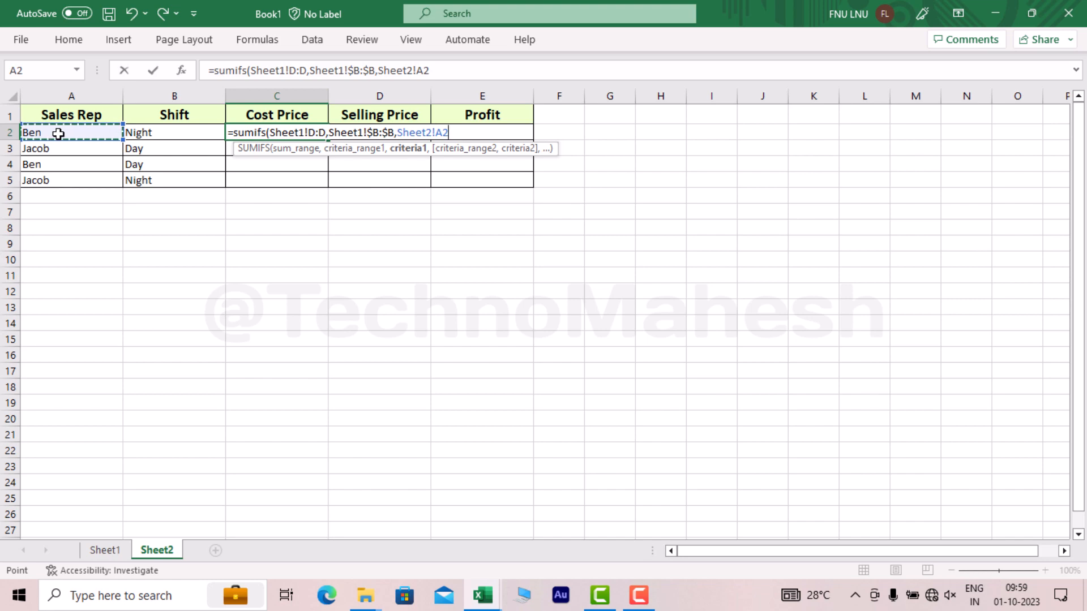
key(F4)
click(438, 73)
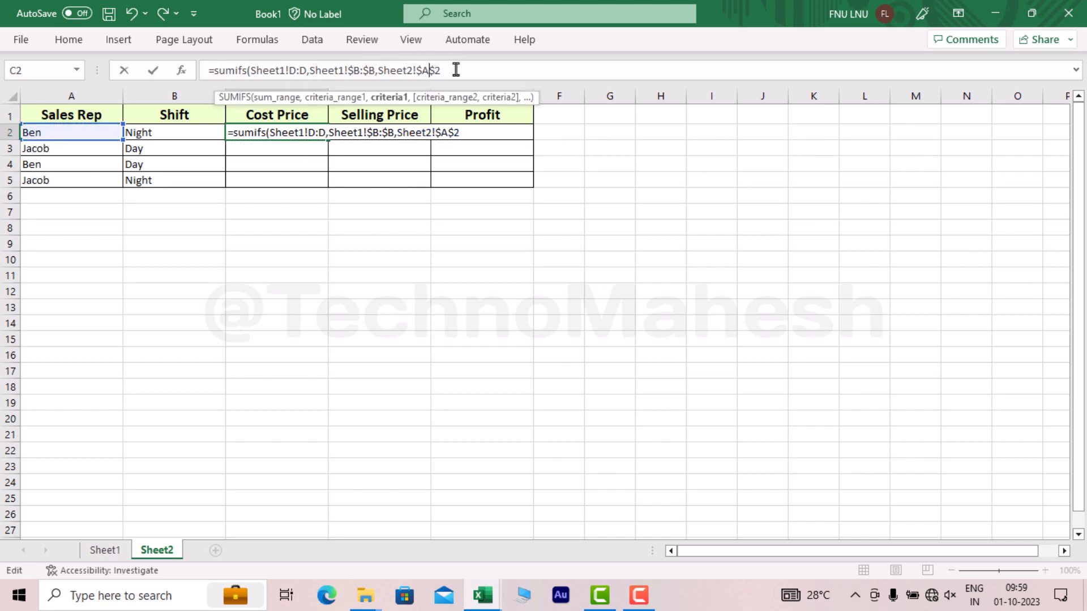
key(BackSpace)
text(,)
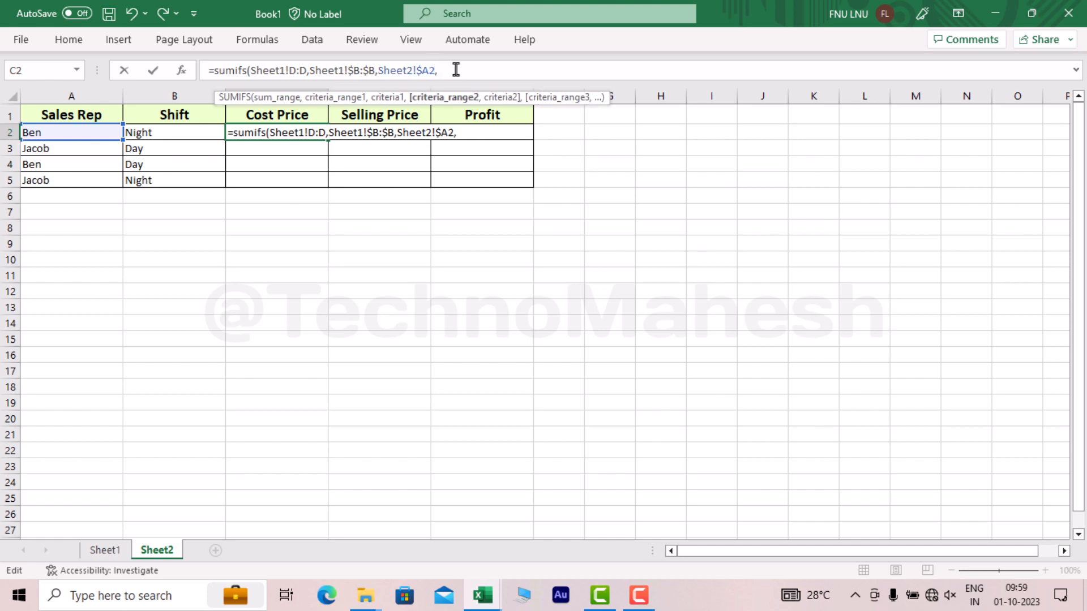
Add the shift condition Sheet1!$C:$C with criterion Sheet2!$B2 and complete the SUMIFS formula in C2
click(118, 551)
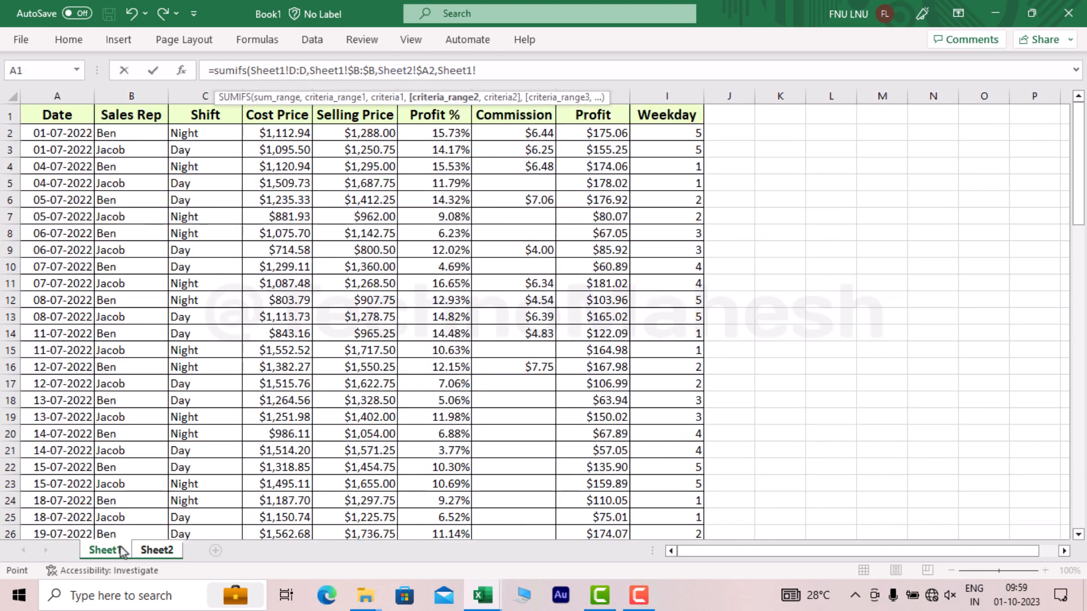
click(197, 96)
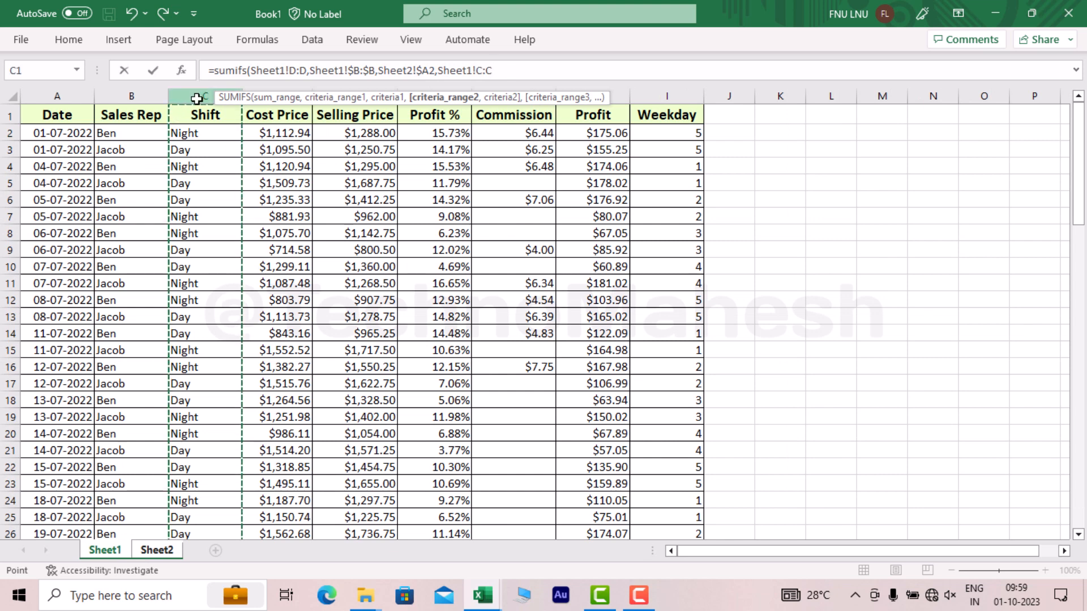
key(F4)
text(,)
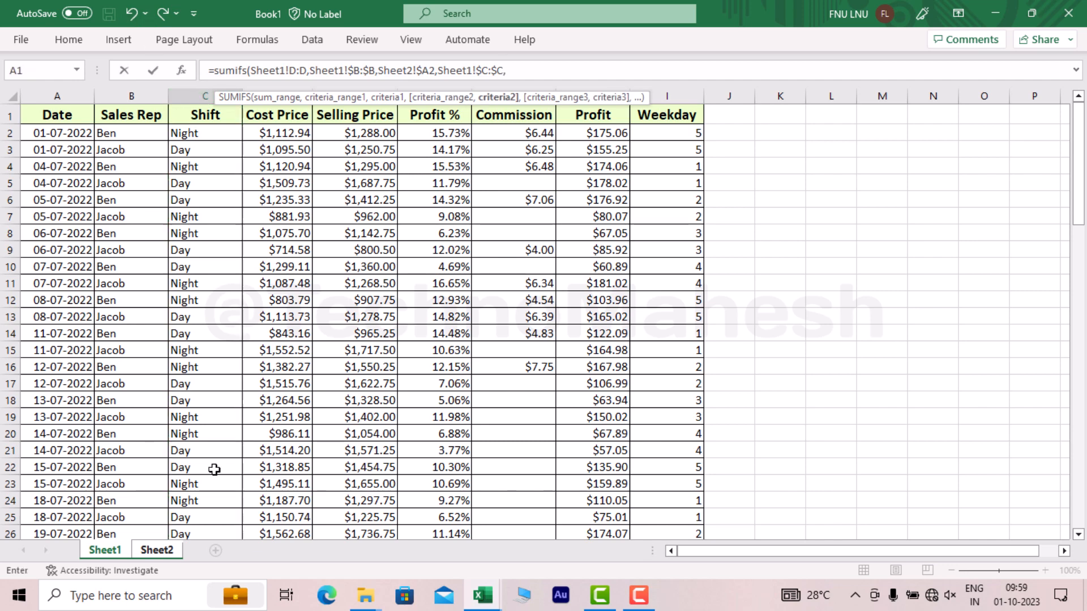
click(157, 550)
click(144, 133)
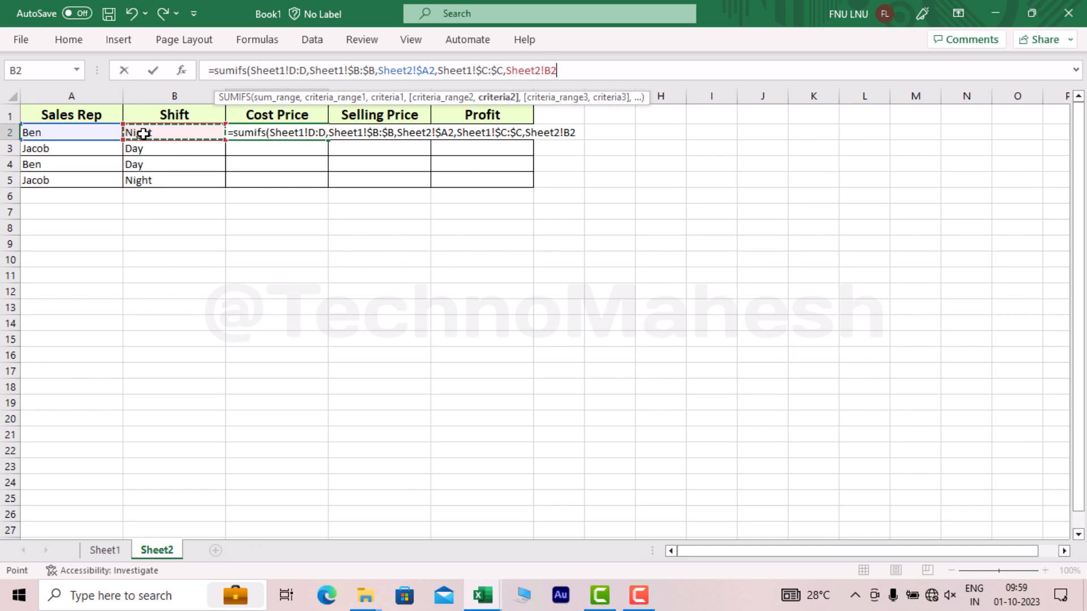
key(F4)
click(636, 79)
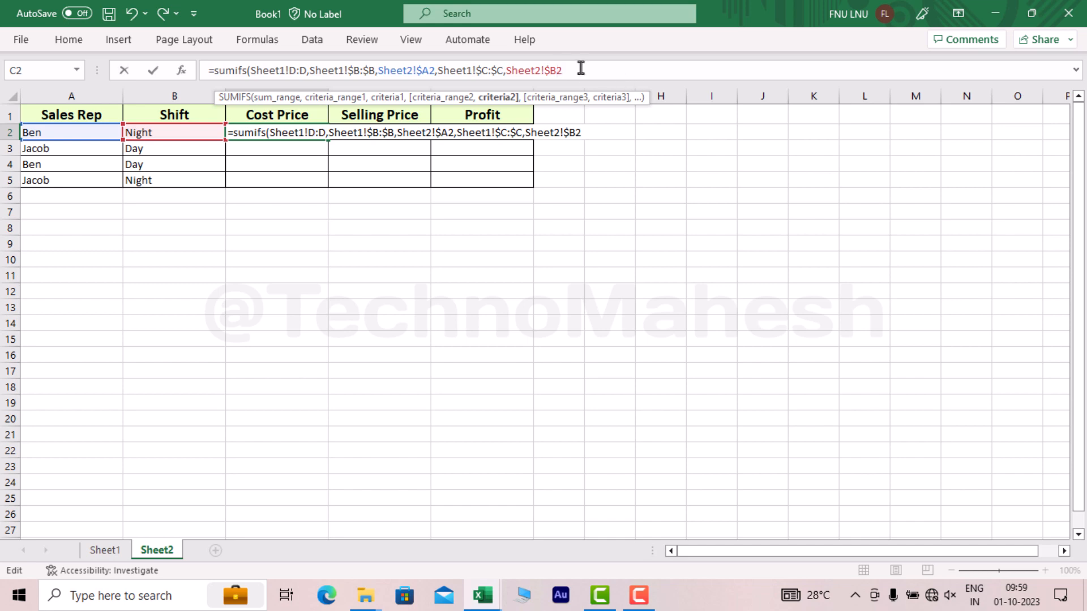
text(,)
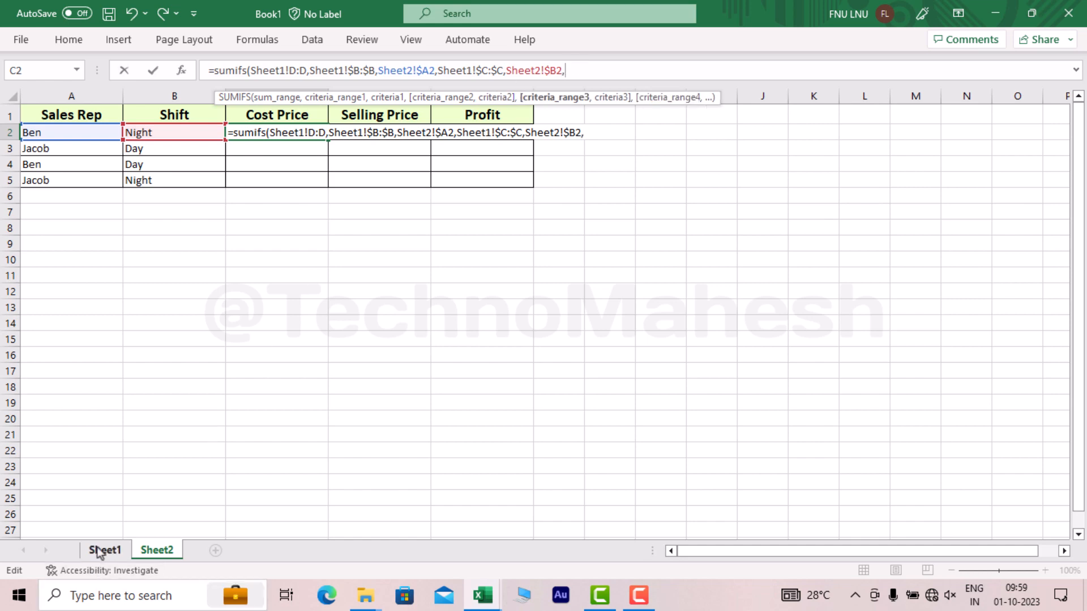
key(BackSpace)
text())
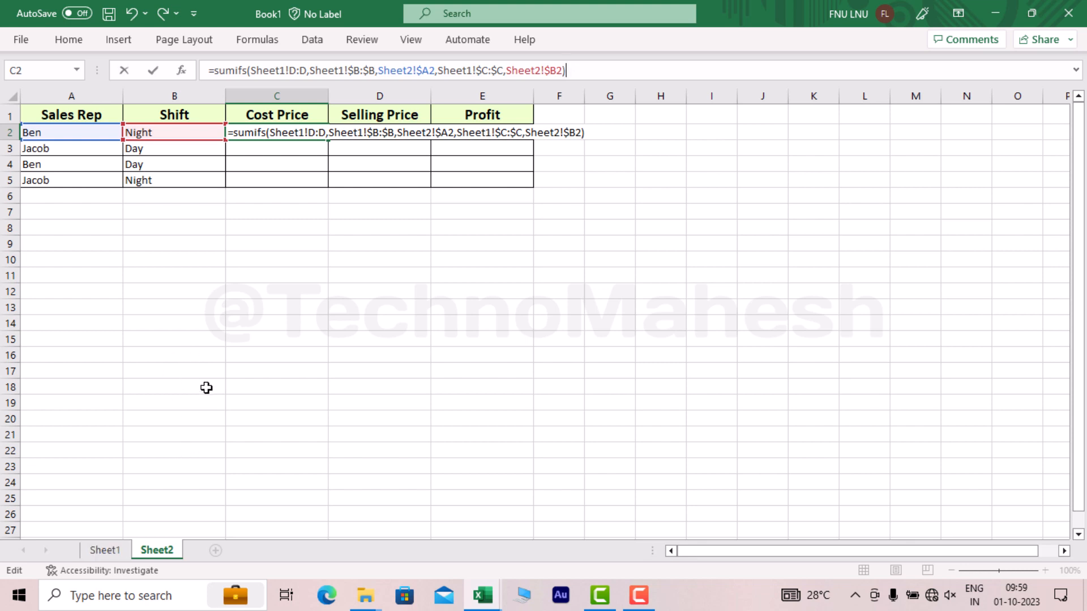
key(Return)
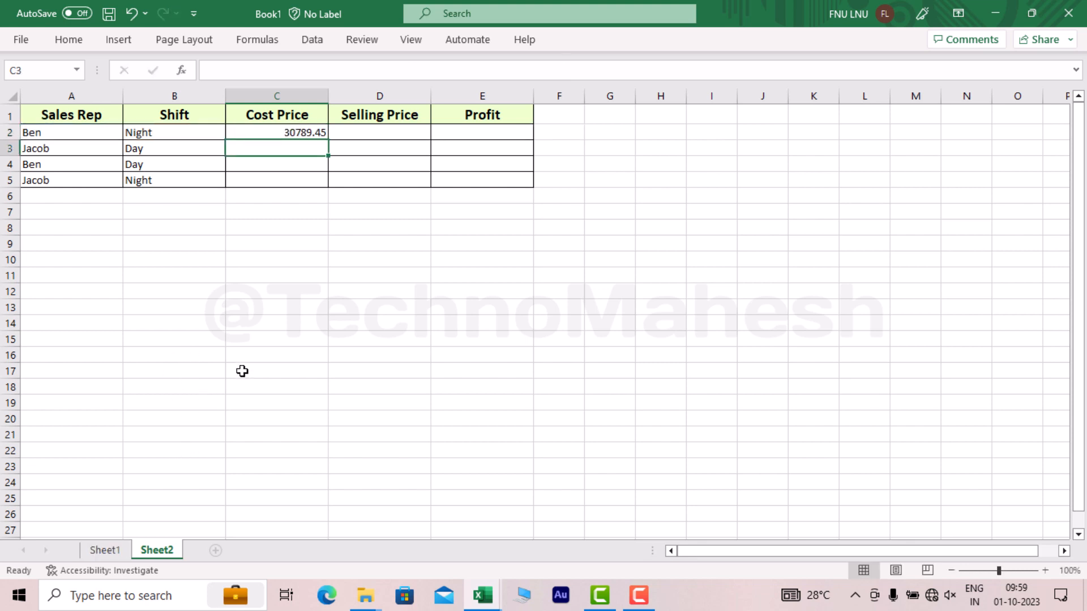
Check the C2 total's sales rep and shift criteria in A2 and B2 against Sheet1's Sales Rep and Shift columns
click(300, 134)
click(63, 136)
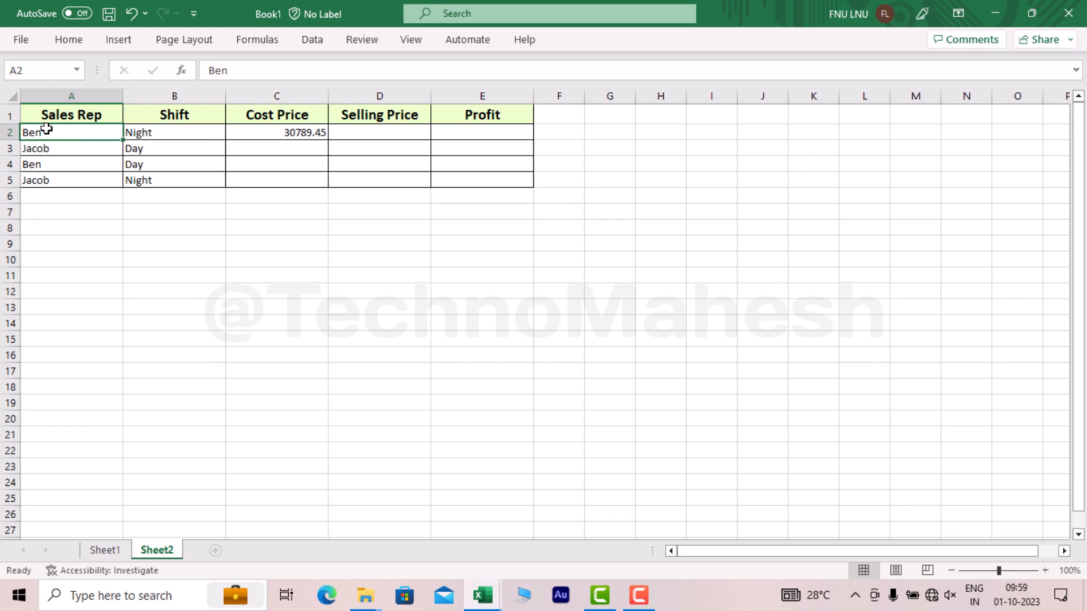
click(105, 550)
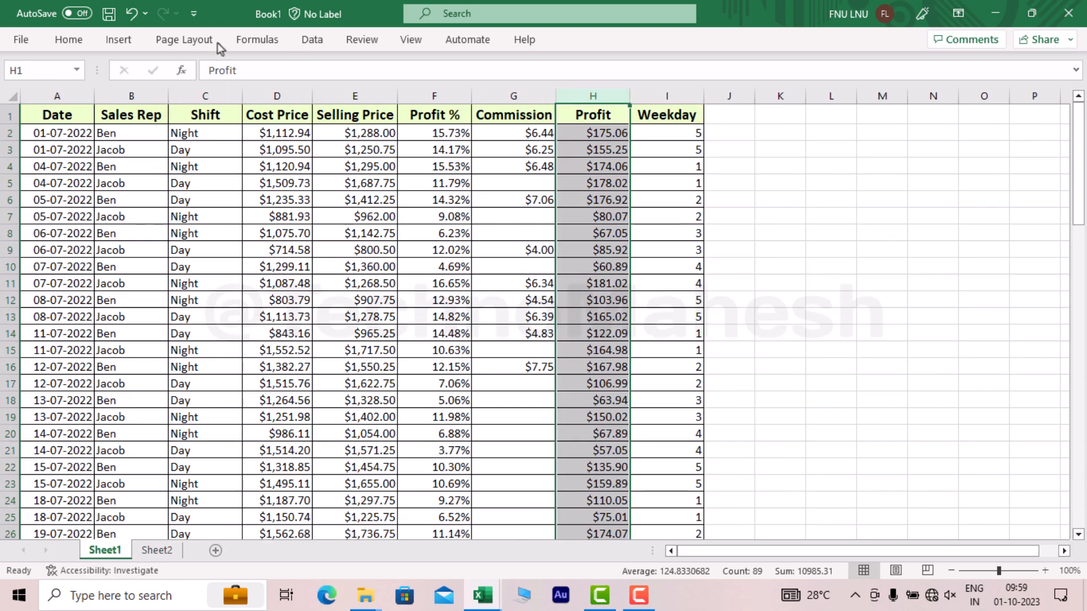
click(121, 97)
drag(128, 136, 144, 354)
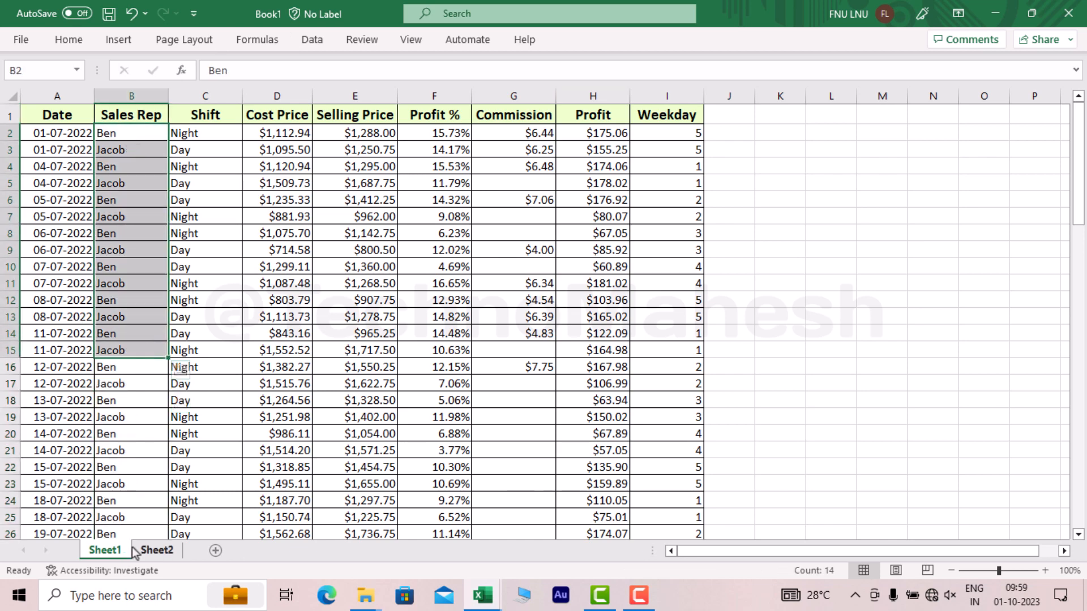
click(156, 550)
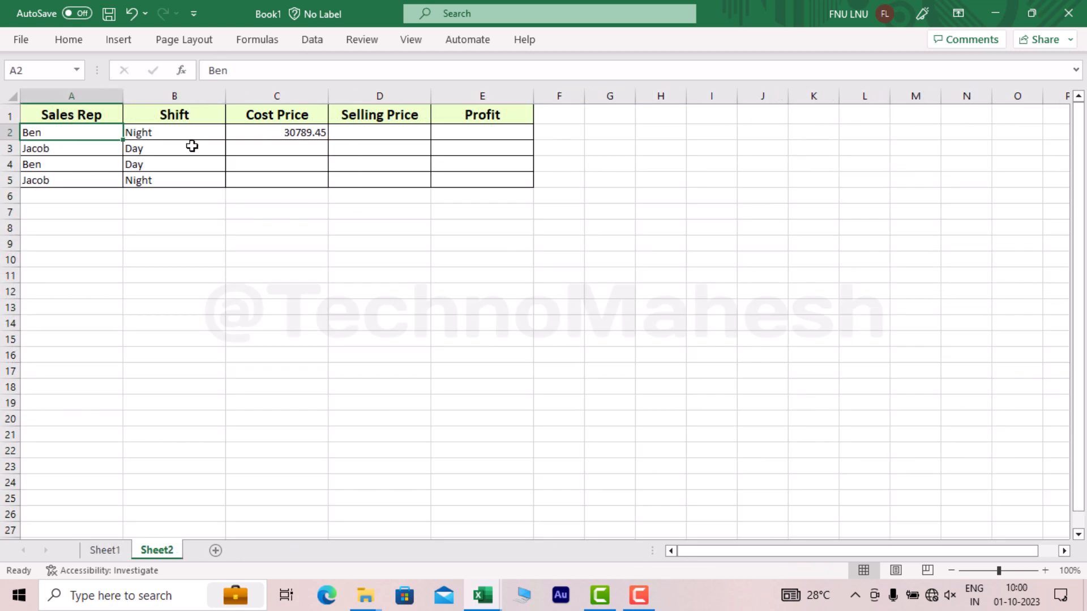
click(175, 129)
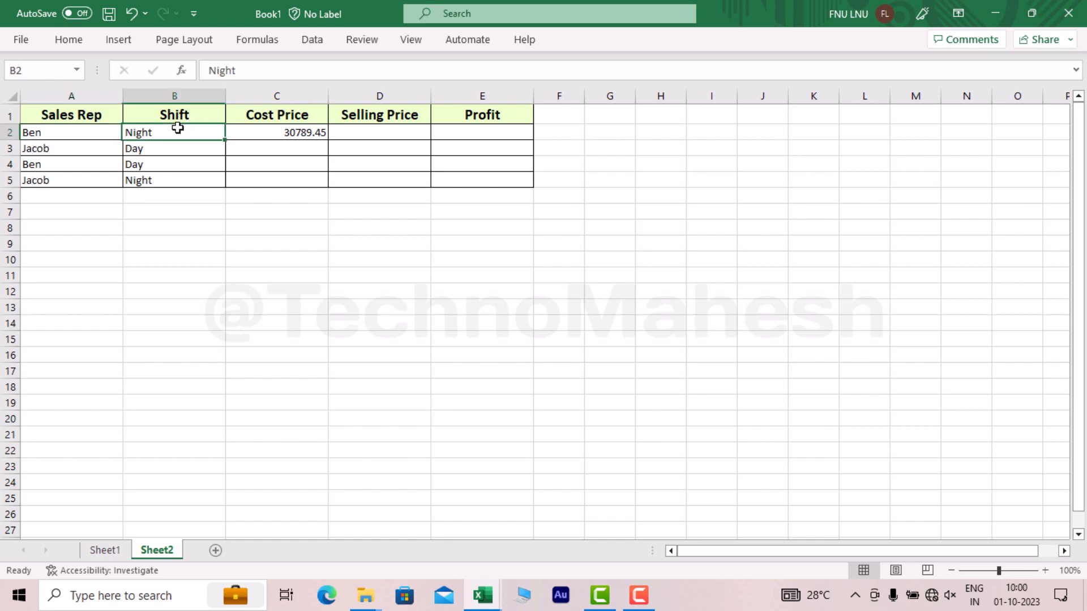
click(105, 551)
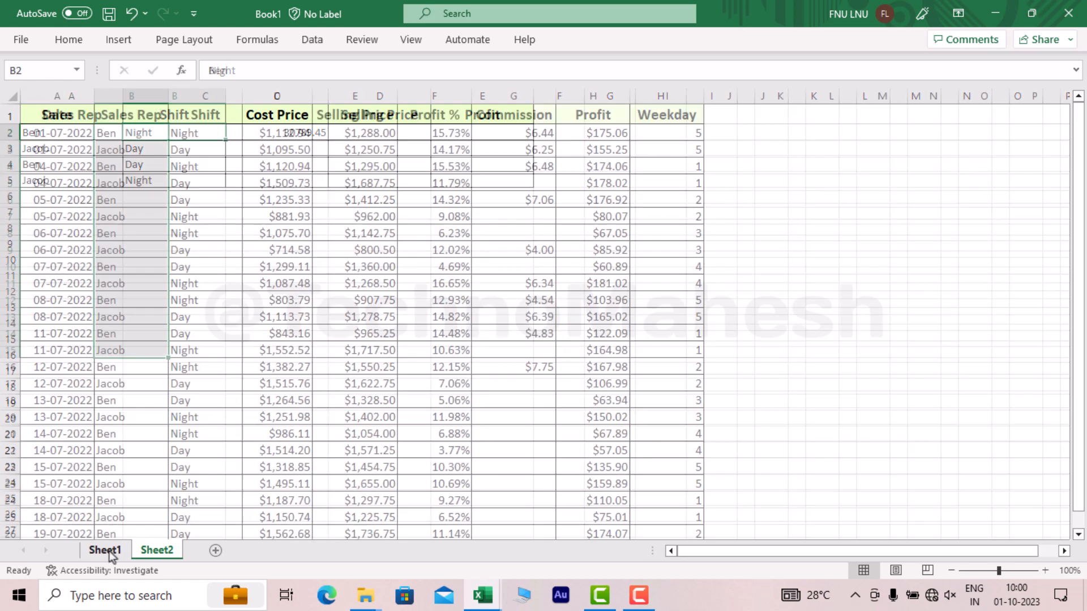
click(201, 131)
click(193, 153)
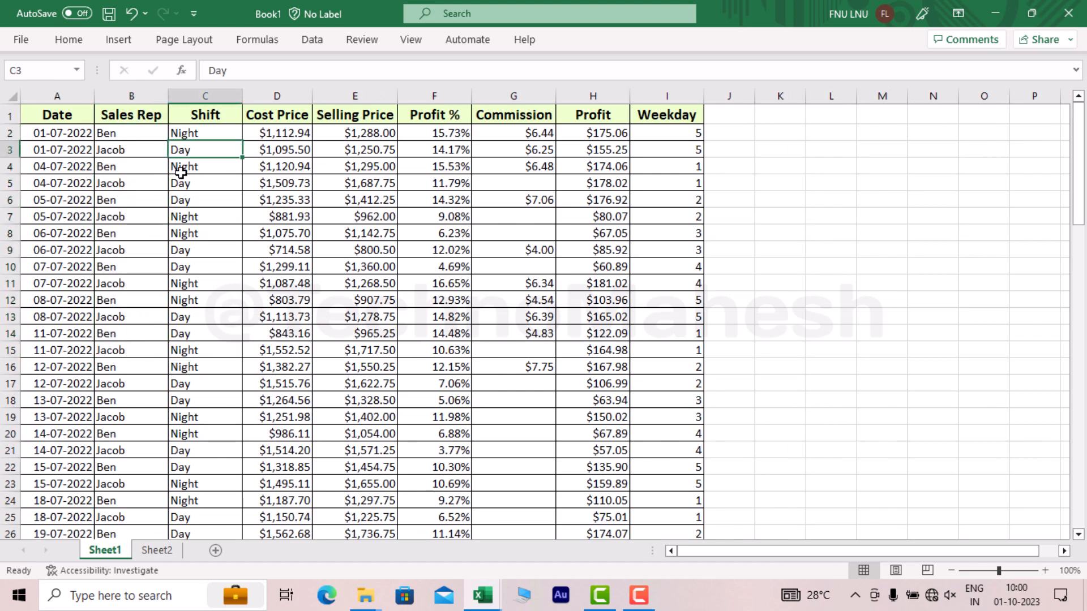
Check the row 4 shift and cost price on Sheet1 against the C2 criteria and return to Sheet2
click(183, 168)
click(268, 164)
click(275, 178)
click(275, 169)
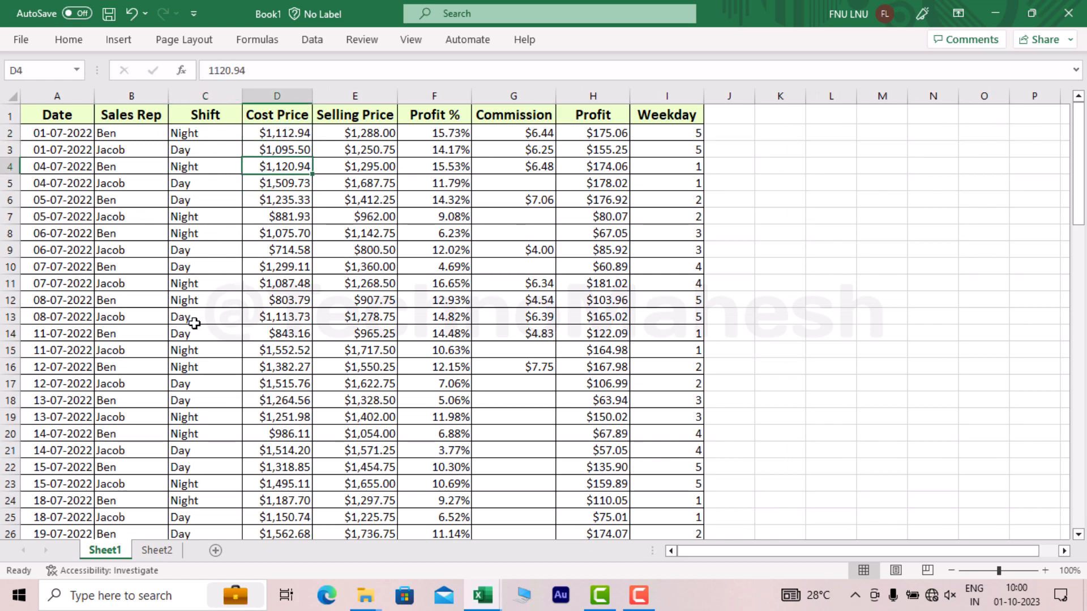
click(157, 550)
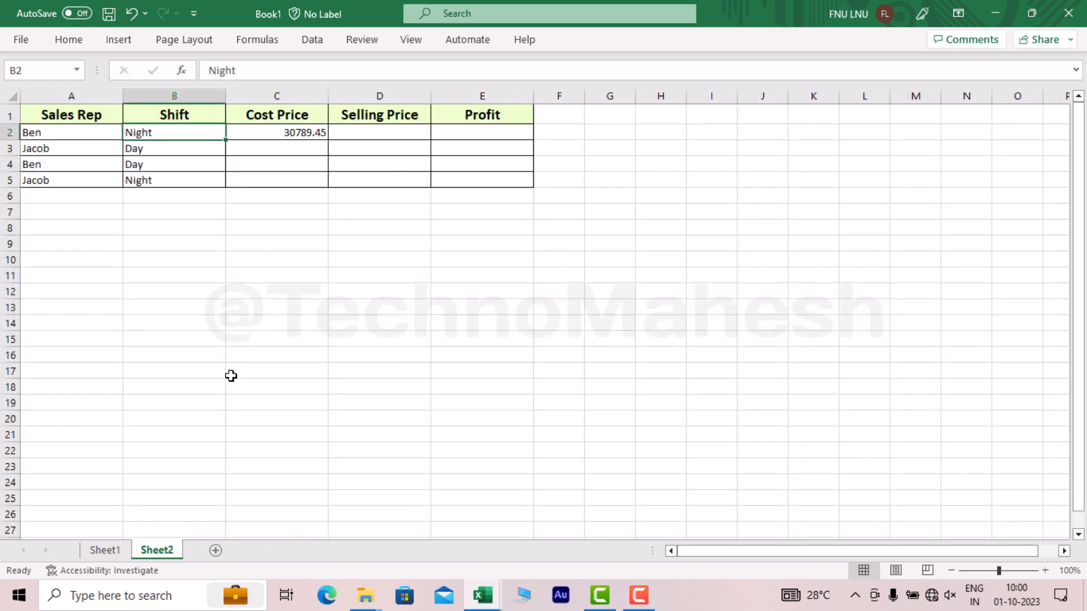
Fill the Cost Price SUMIFS formula from C2 down through C5
click(285, 130)
key(Left)
key(ctrl+Down)
key(Right)
key(ctrl+shift+Up)
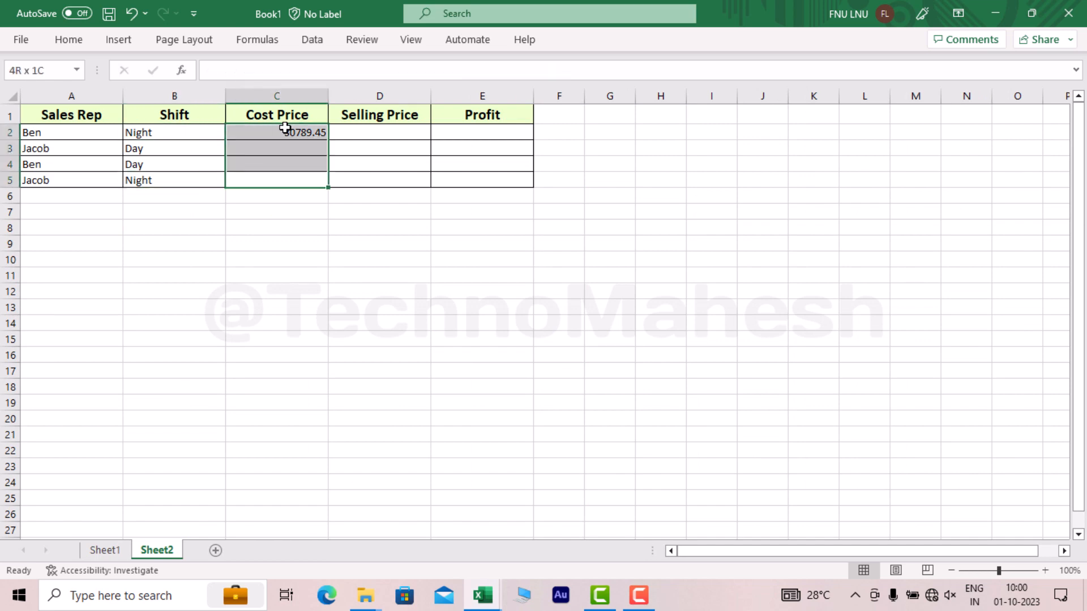
key(ctrl+d)
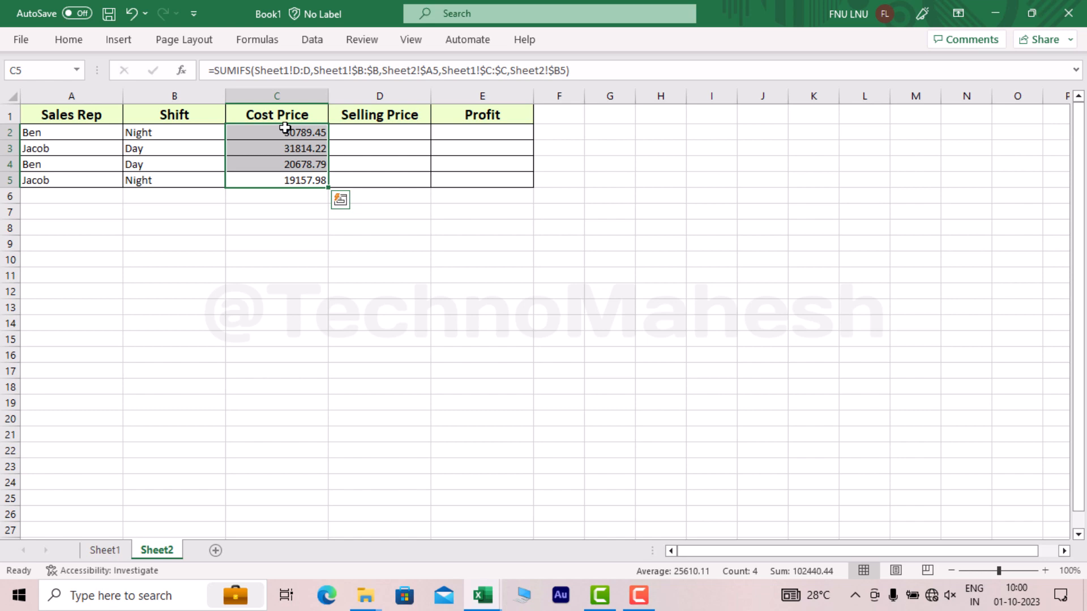
Copy the SUMIFS formula from C2 into D2 so it sums Sheet1's Selling Price column, Sheet1!E:E
key(Up)
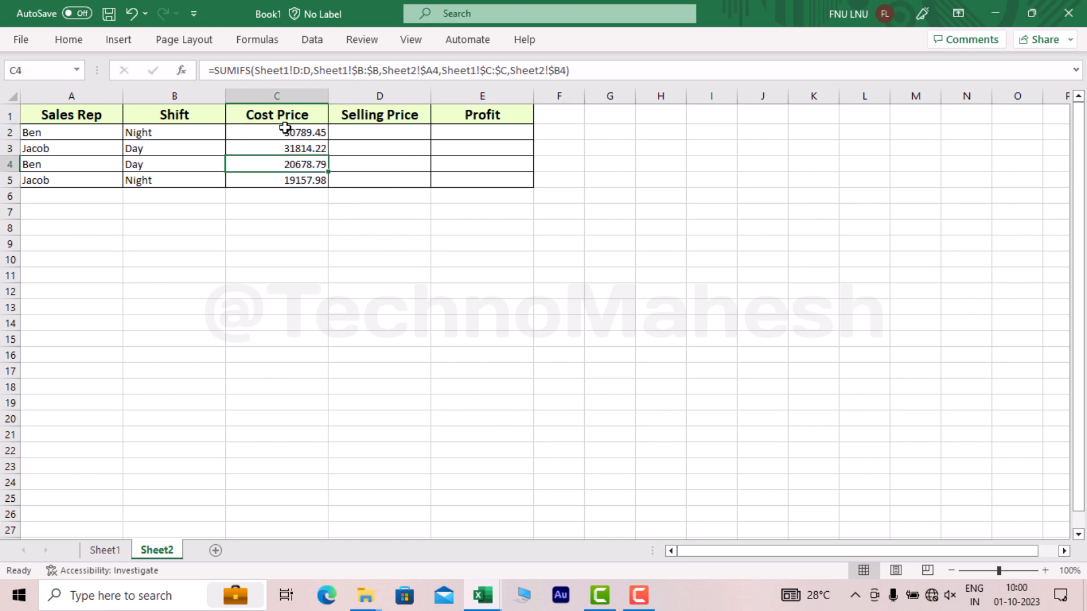
key(Up)
key(Up)
key(ctrl+c)
key(Right)
key(Return)
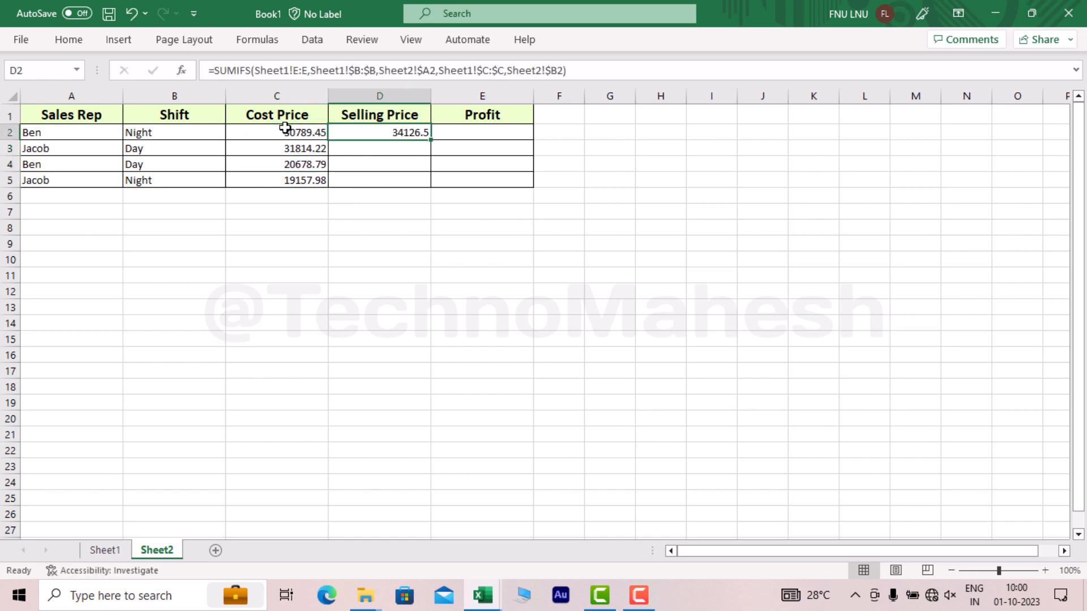
Fill the Selling Price SUMIFS formula from D2 down through D5
key(Down)
key(Down)
key(Down)
key(ctrl+shift+Up)
key(ctrl+d)
key(Up)
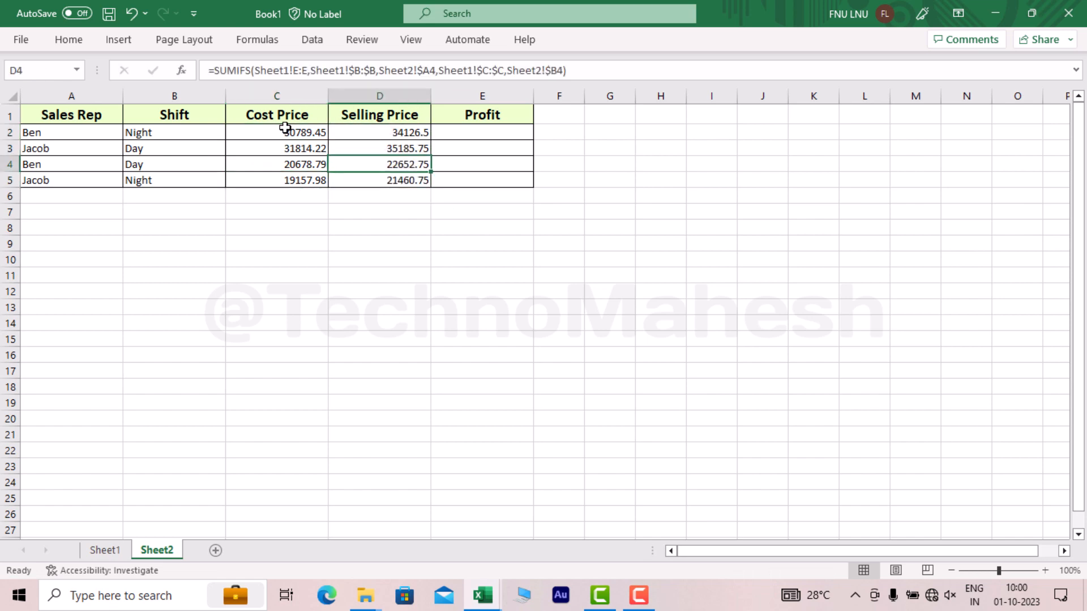
Copy the SUMIFS formula from D2 into the first Profit cell, E2
key(Up)
key(Up)
key(Up)
key(Down)
key(ctrl+c)
key(Right)
key(ctrl+v)
key(Return)
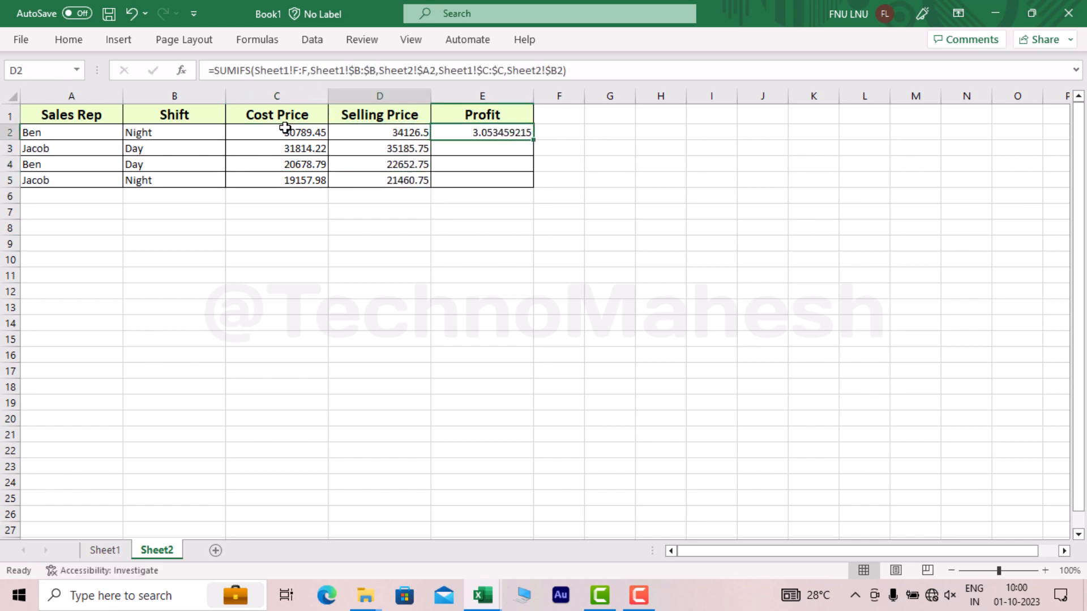
Fill the copied E2 formula with its Sheet1!F:F sum range down through E5
key(Down)
key(Down)
key(Down)
key(ctrl+shift+Up)
key(ctrl+d)
Change the sum range of the E2 formula to Sheet1's Profit column, Sheet1!H:H
key(Up)
key(Up)
key(Up)
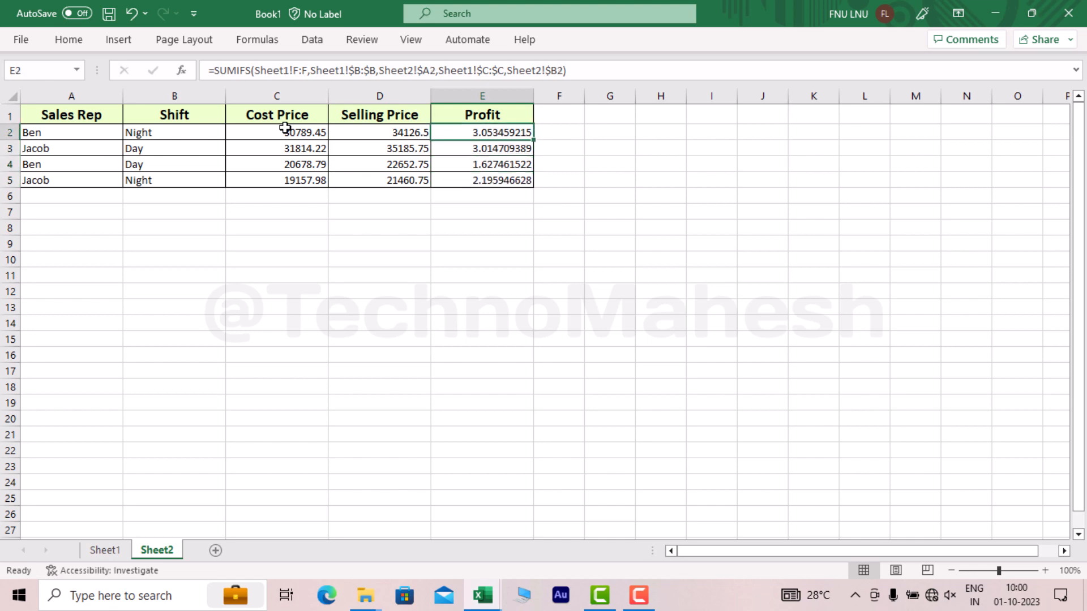
click(298, 69)
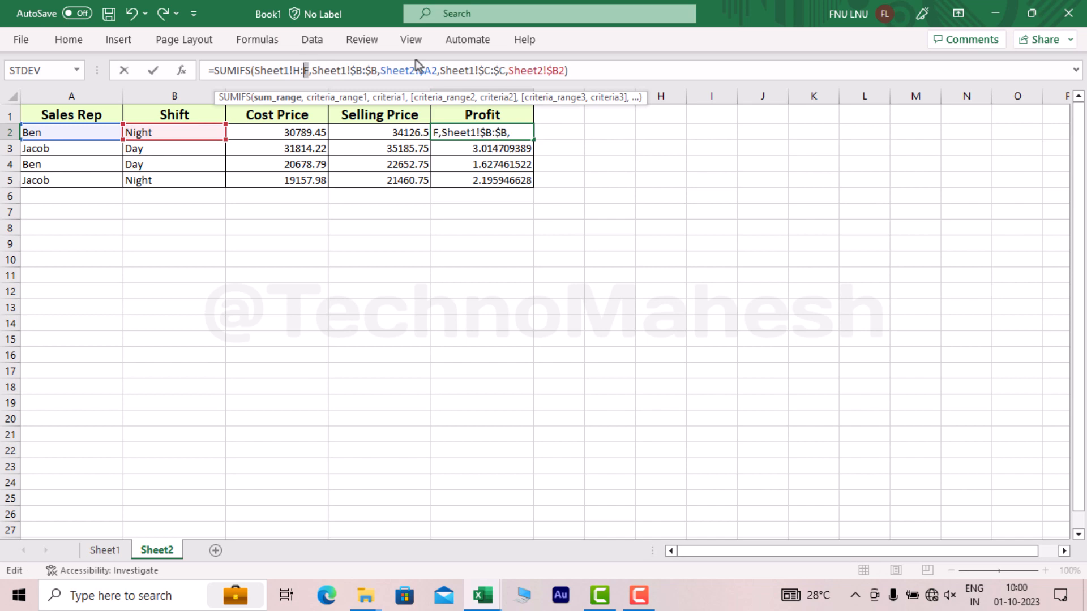
key(Return)
Copy the corrected Profit formula from E2 over the range E2:E5
key(Up)
key(ctrl+c)
key(shift+Down)
key(shift+Down)
key(shift+Down)
key(ctrl+v)
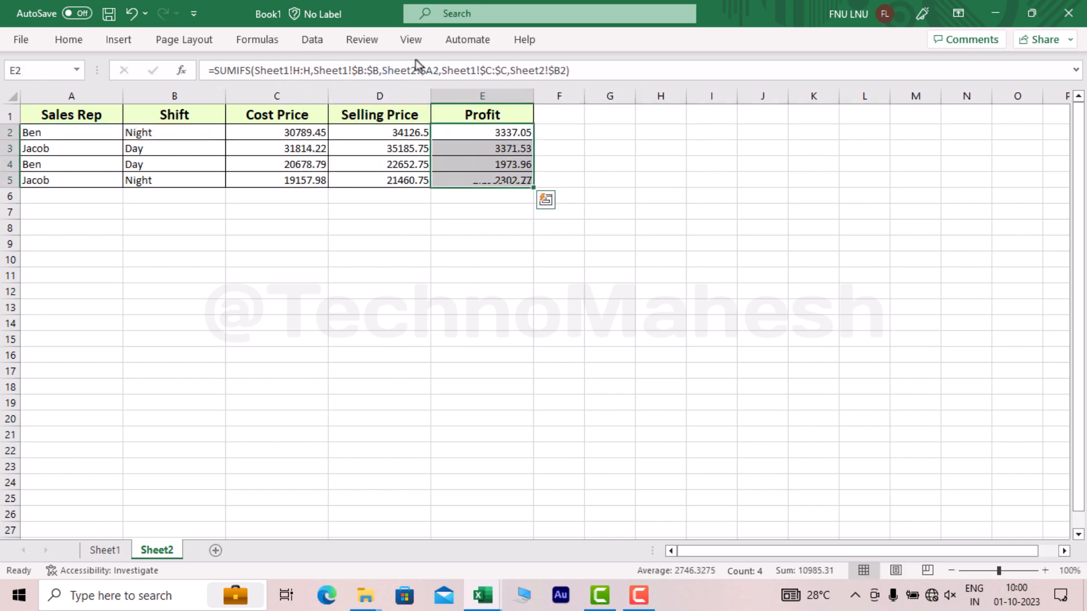
click(276, 308)
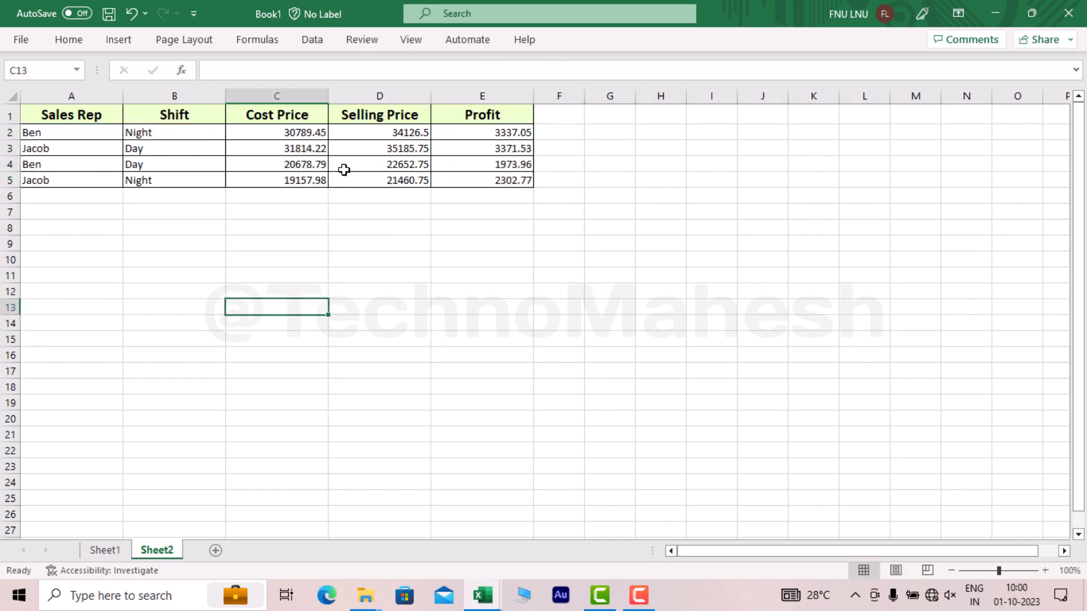
Review the totals in C2:E5 and enter the label Check in B6
drag(302, 131, 501, 173)
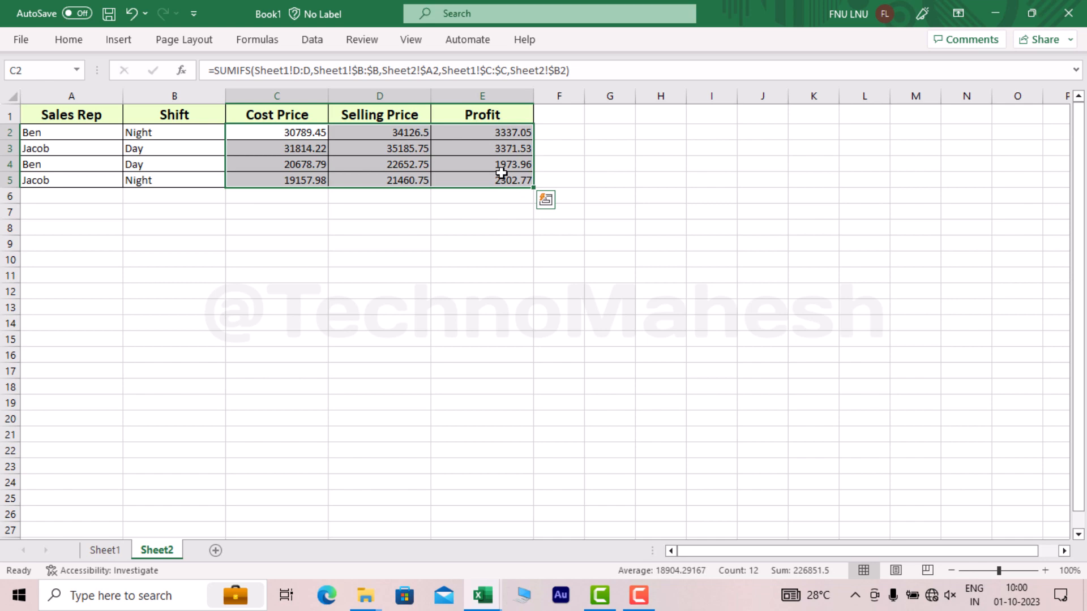
key(Left)
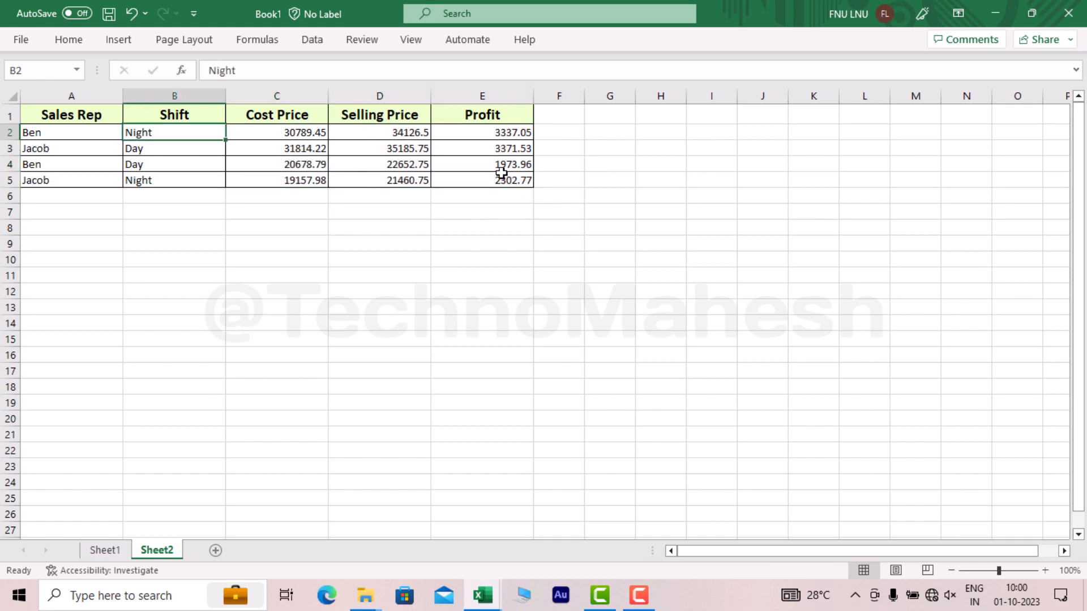
key(Down)
key(Down)
key(Down)
key(Down)
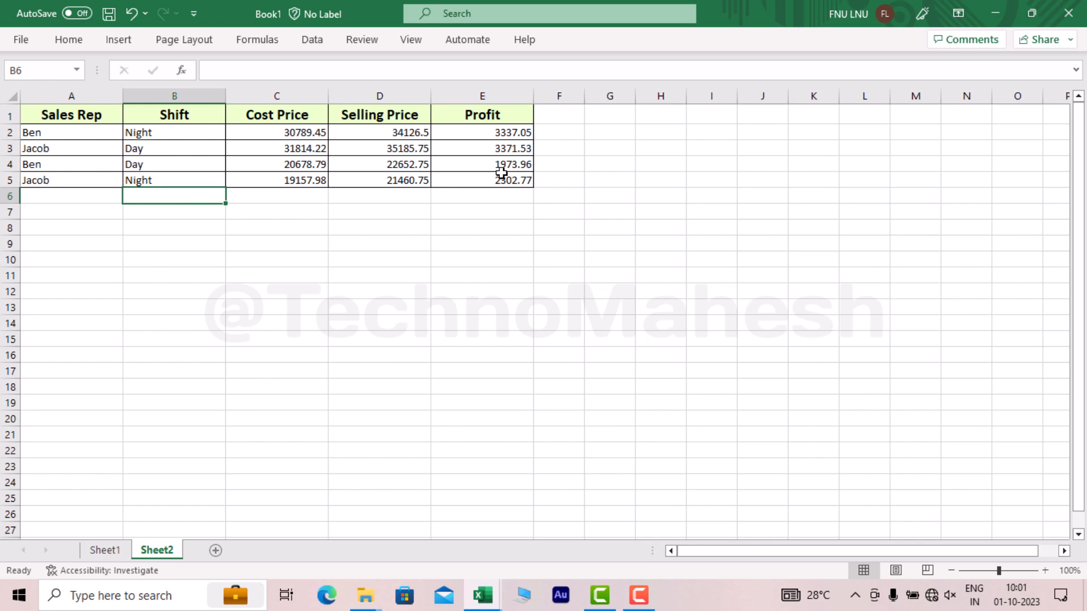
text(Check)
key(Return)
Start a check formula in C6 that sums C2:C5, followed by a minus sign
key(Up)
key(Right)
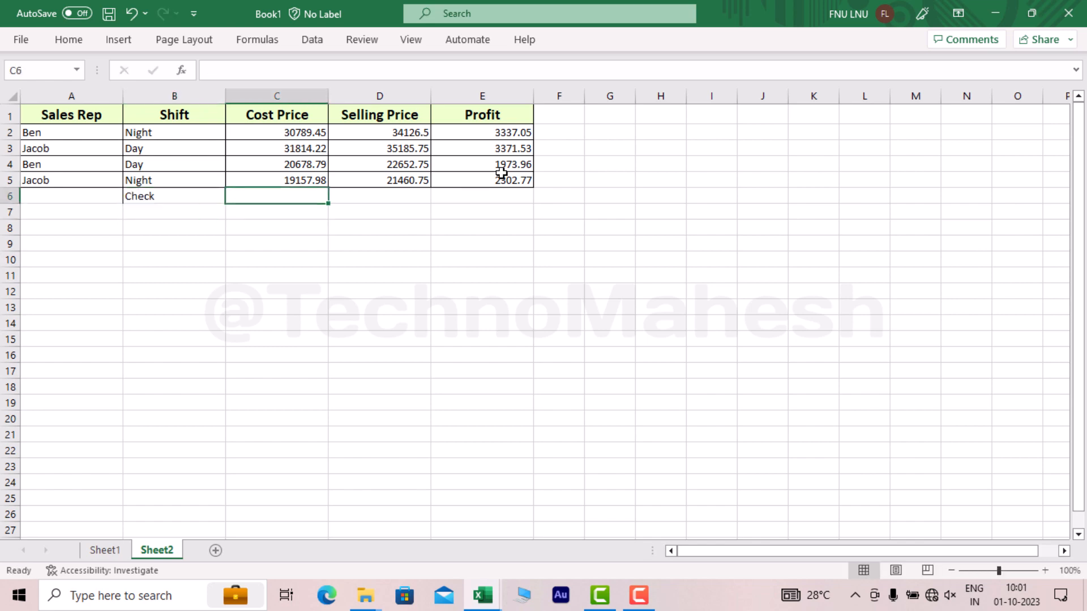
key(Up)
key(Down)
text(=)
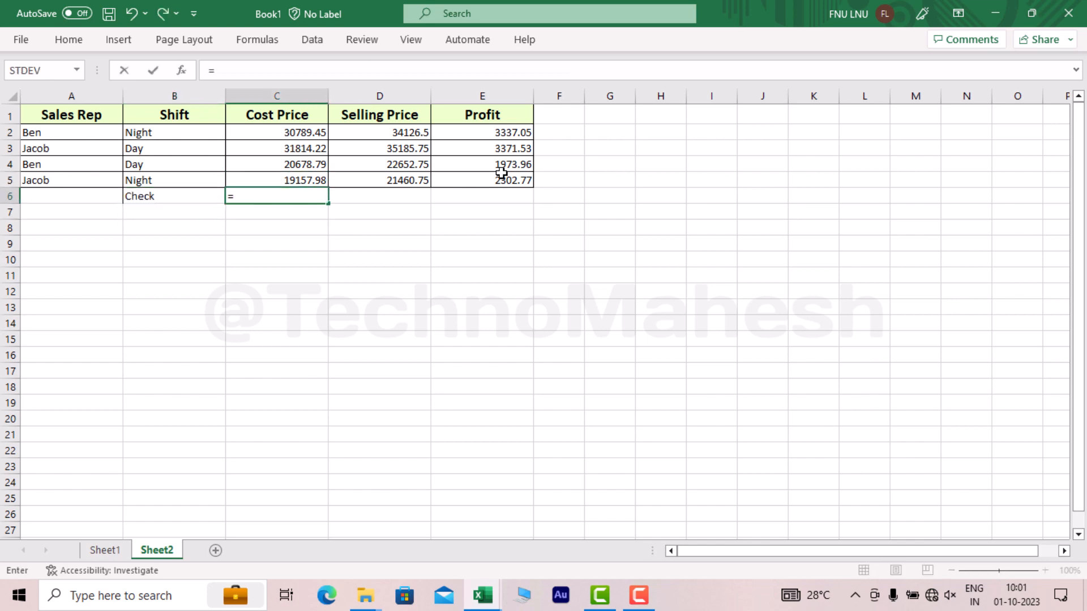
text(sum()
key(Up)
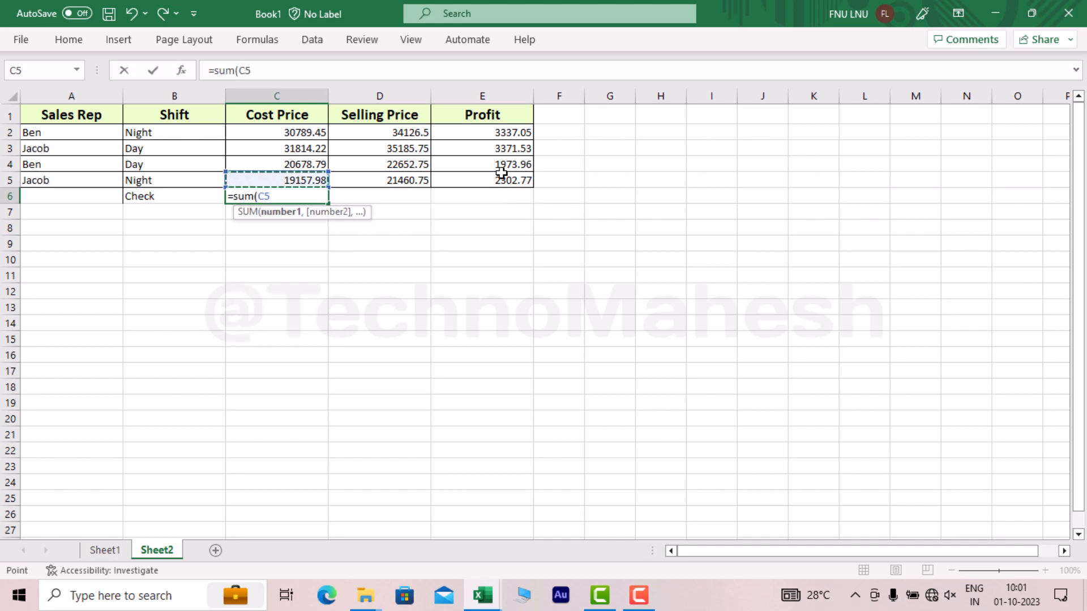
key(shift+Up)
key(shift+Up)
key(shift+Up)
text()-)
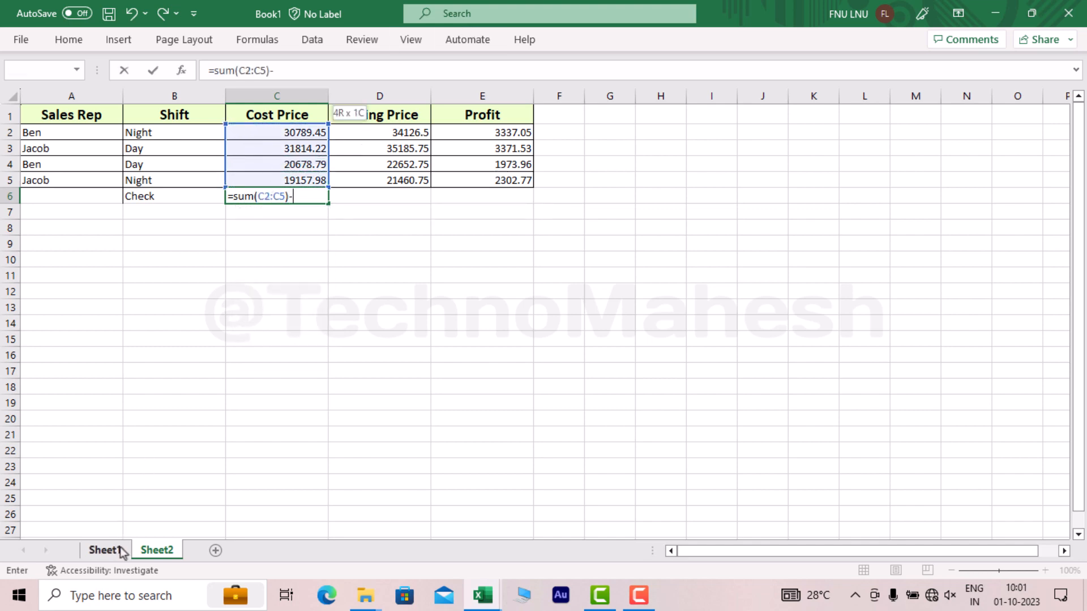
Subtract Sheet1!D90, the empty cell below the Cost Price data, and complete the C6 check formula
click(105, 550)
scroll(482, 320, down, 20)
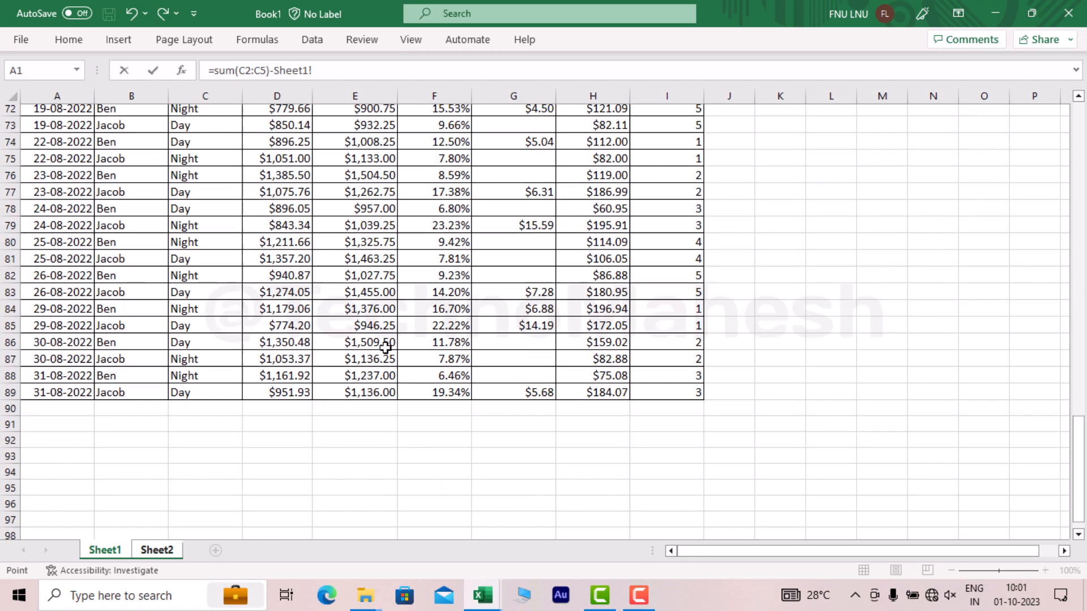
scroll(325, 149, up, 2)
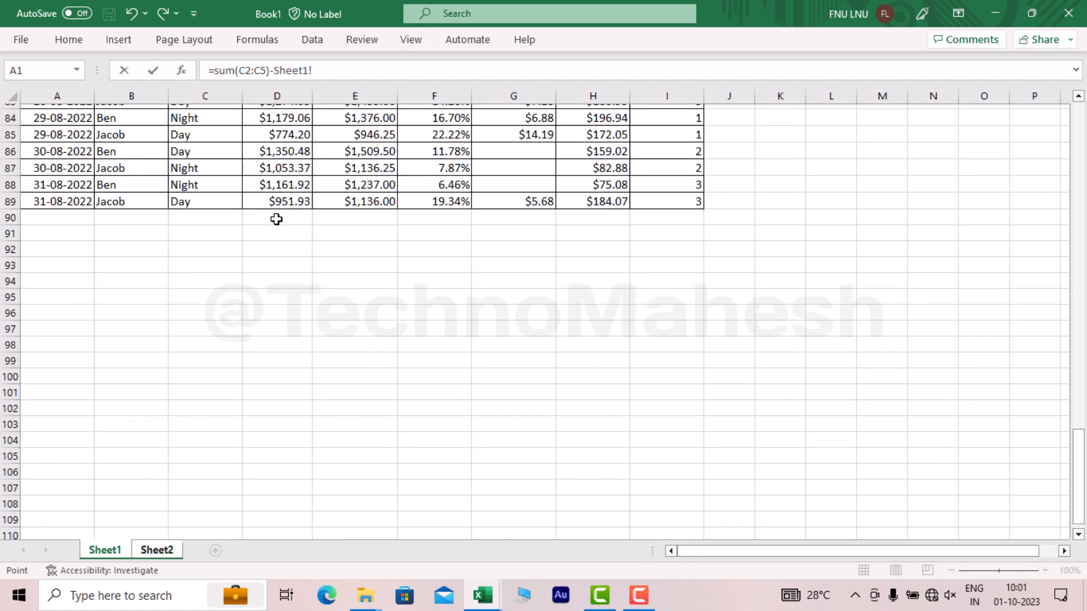
click(276, 217)
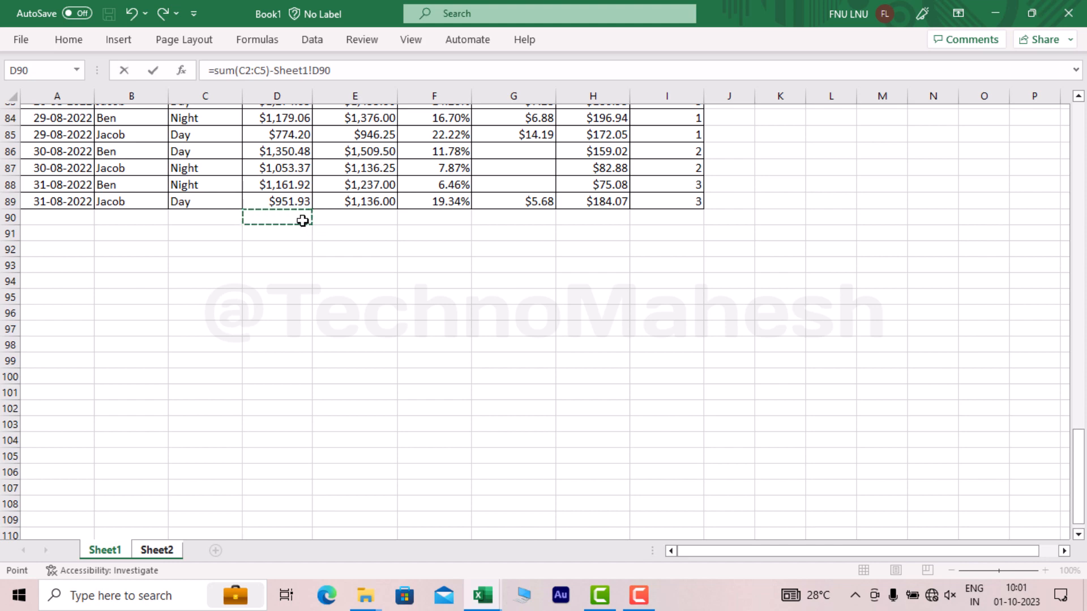
key(Return)
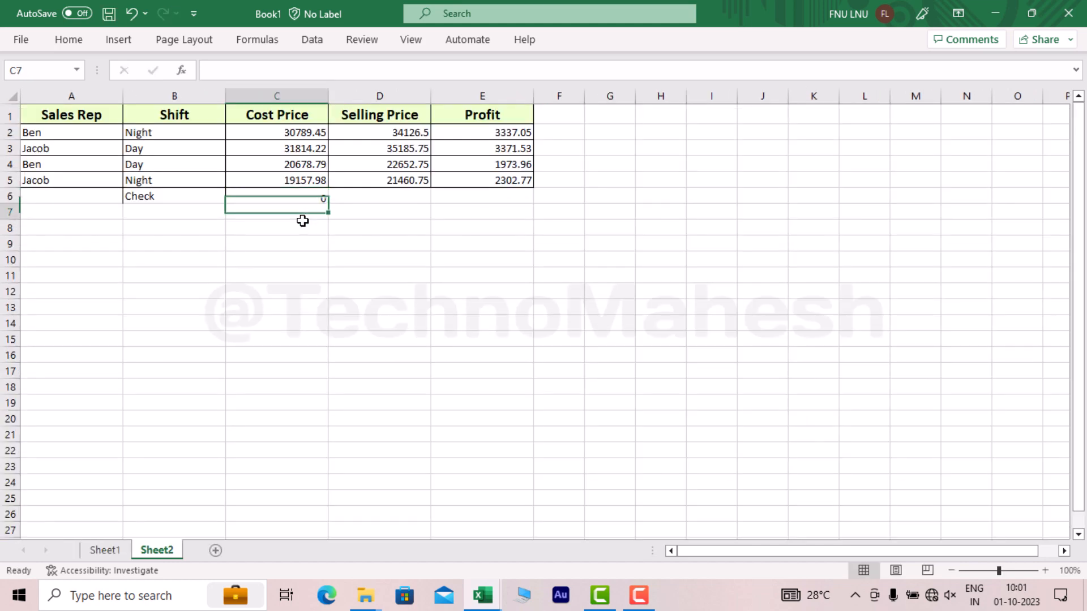
Check the combined sum of the Cost Price totals in C2:C5
key(Up)
key(Up)
key(shift+Up)
key(shift+Up)
key(shift+Up)
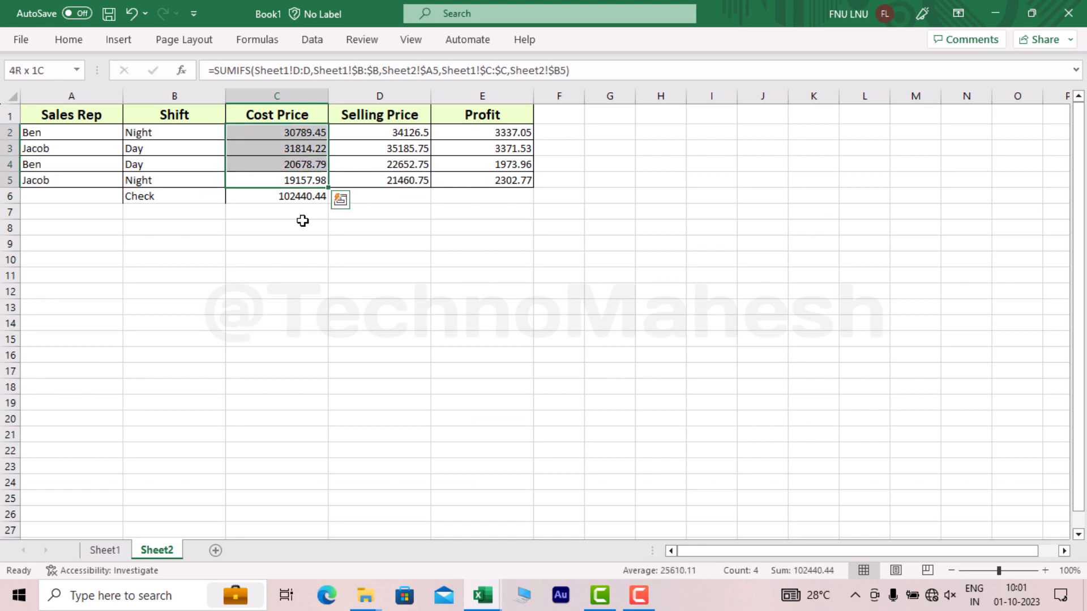
Total Sheet1's Cost Price column in D90 with =SUM(D2:D89)
click(105, 550)
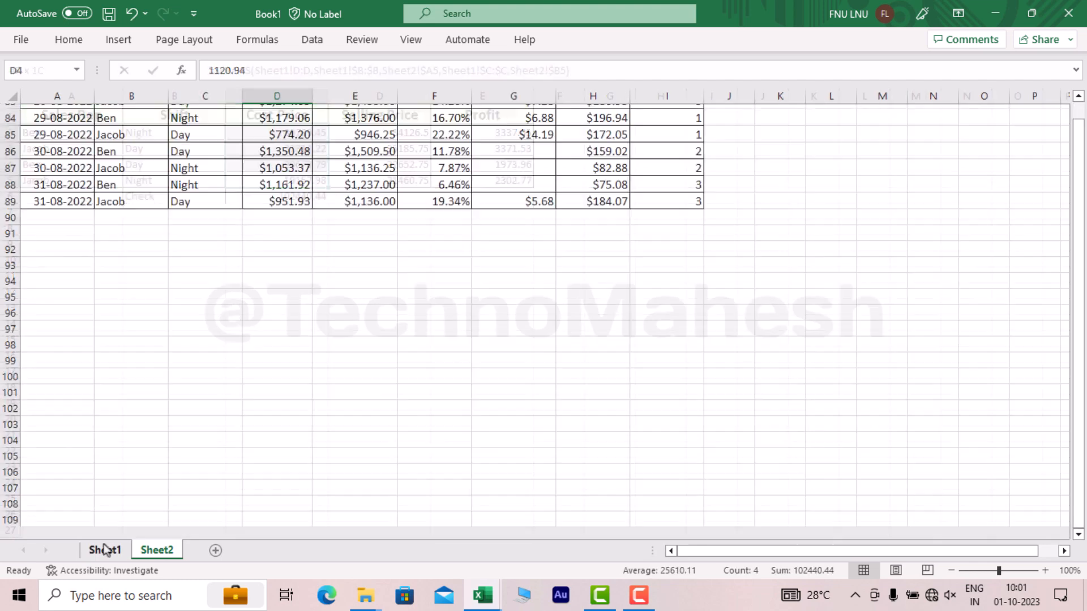
click(283, 214)
scroll(283, 214, up, 20)
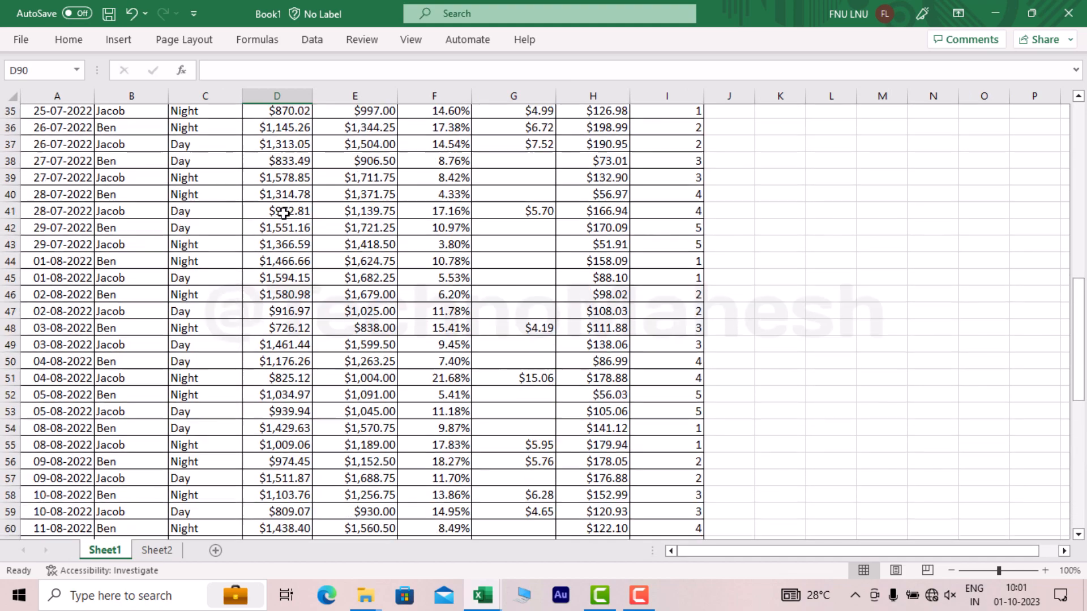
scroll(283, 214, down, 20)
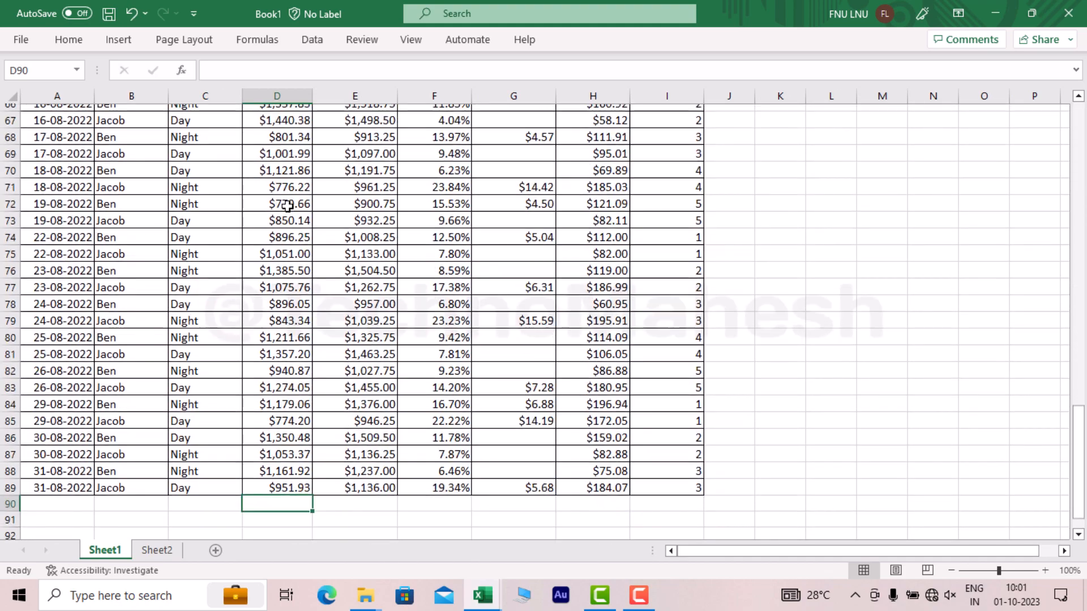
scroll(288, 212, up, 13)
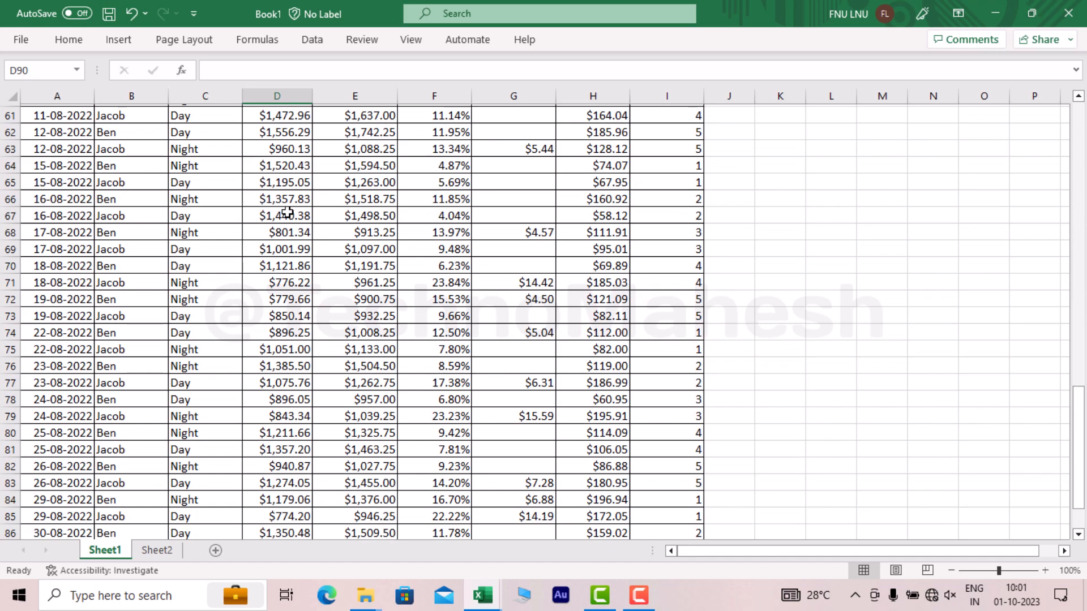
key(alt+equal)
scroll(288, 214, down, 3)
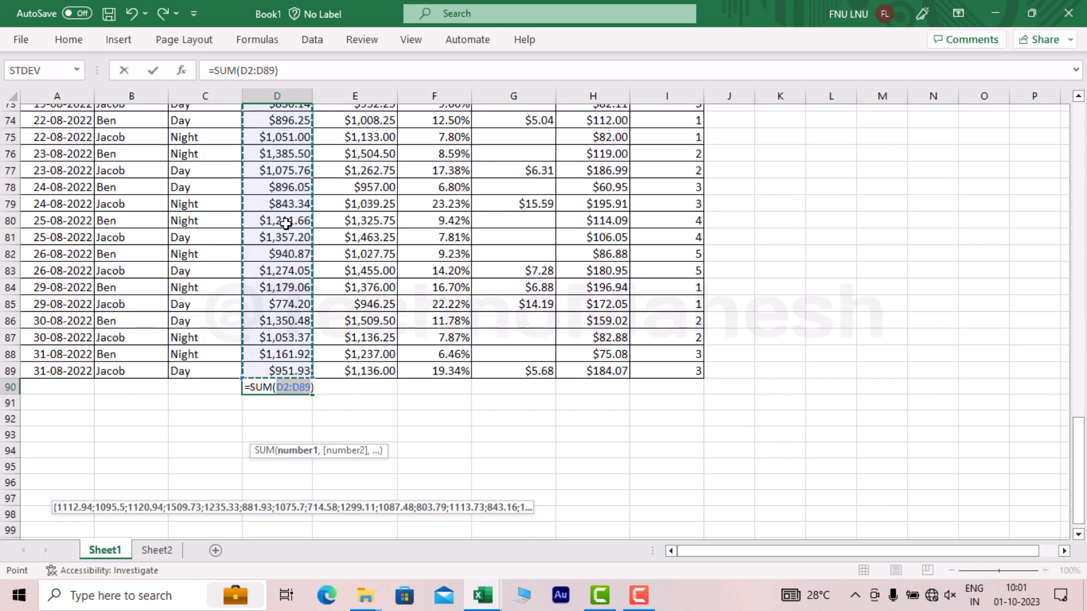
scroll(290, 287, up, 7)
scroll(290, 287, up, 18)
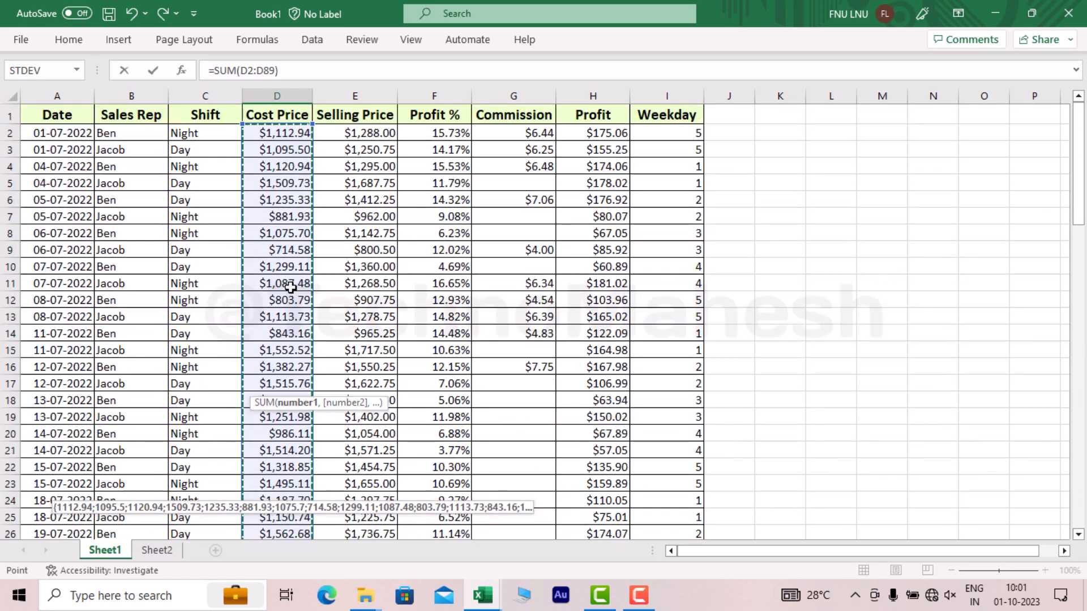
scroll(268, 268, down, 4)
scroll(268, 268, down, 20)
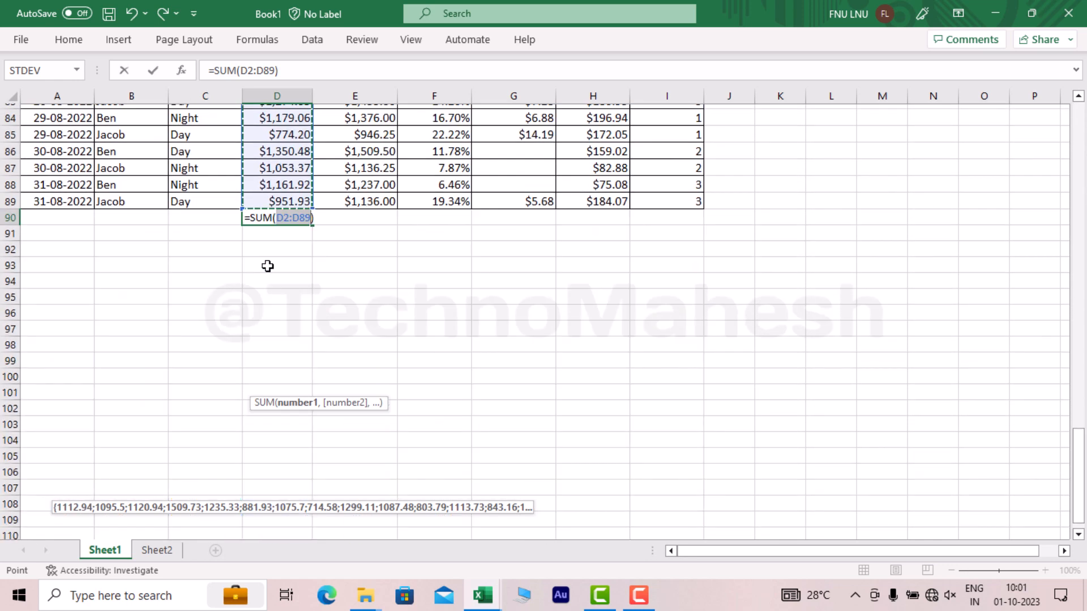
key(Return)
Compare the Sheet1 cost price total in D90 with Sheet2's check in C6 and the sum of C2:C5
scroll(267, 265, up, 2)
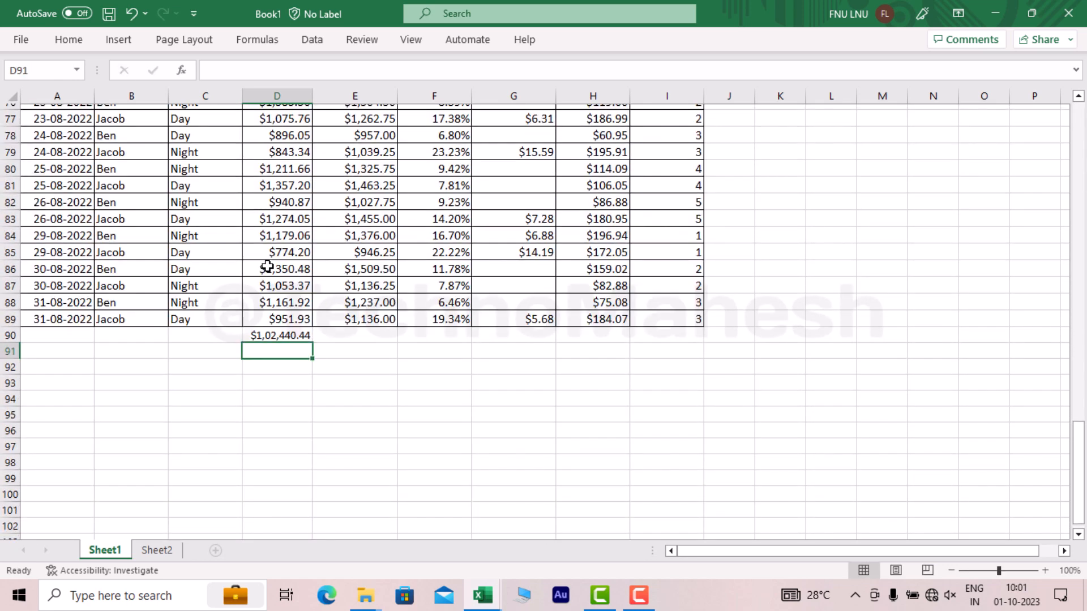
click(288, 336)
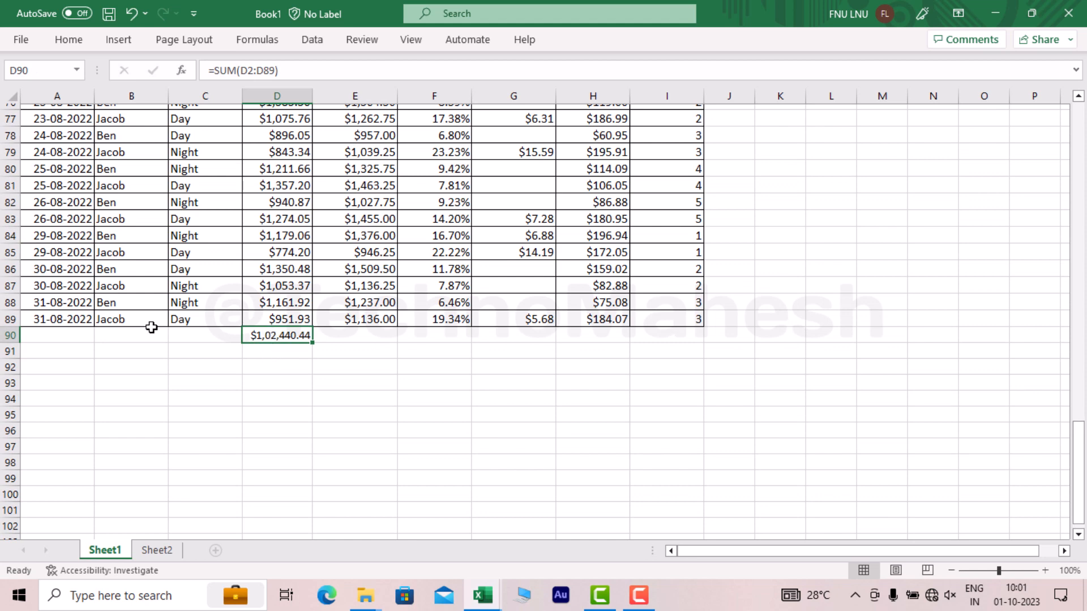
click(154, 550)
click(272, 197)
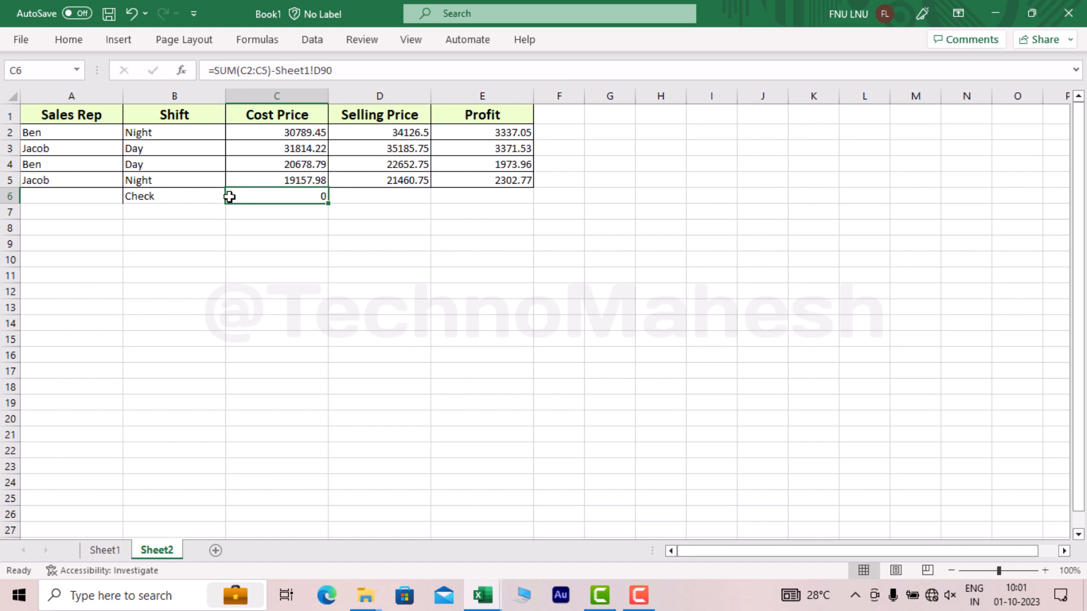
drag(296, 134, 291, 179)
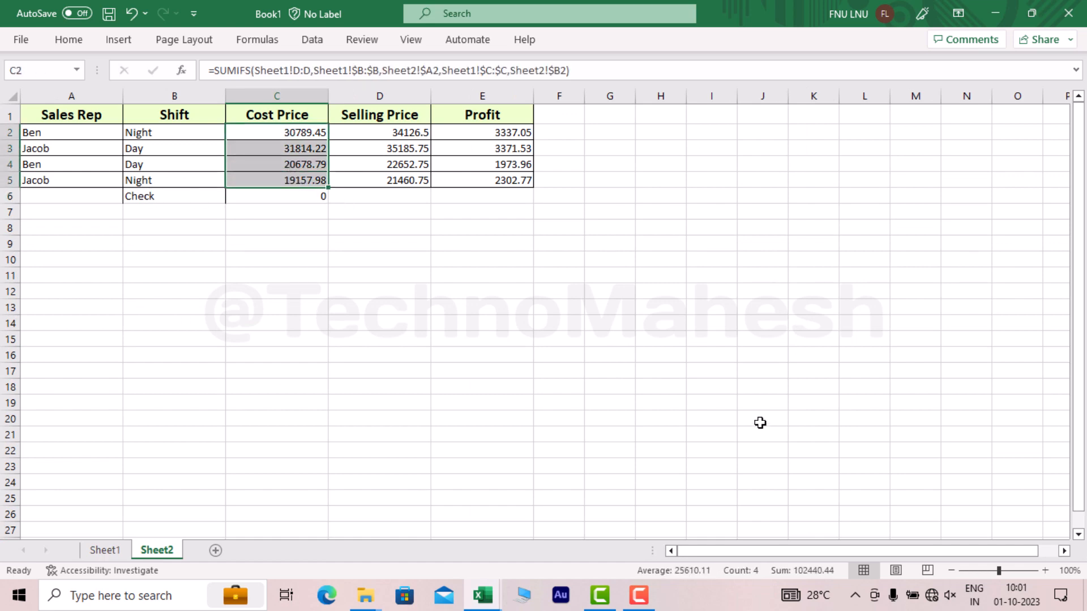
Apply the comma number style to the Cost Price check in cell C6 of Sheet2
click(102, 552)
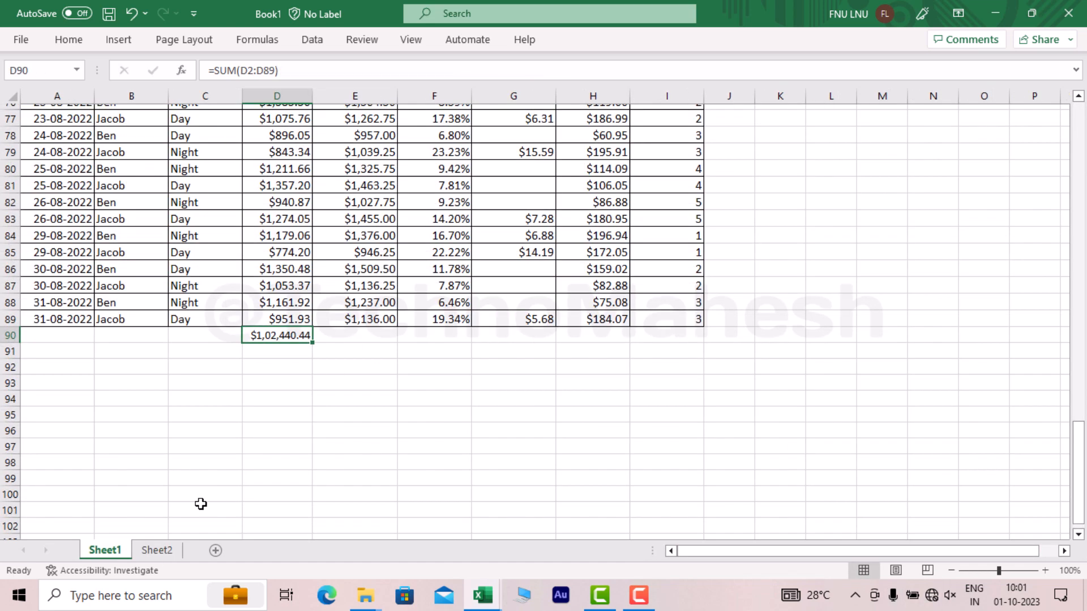
click(149, 552)
click(277, 196)
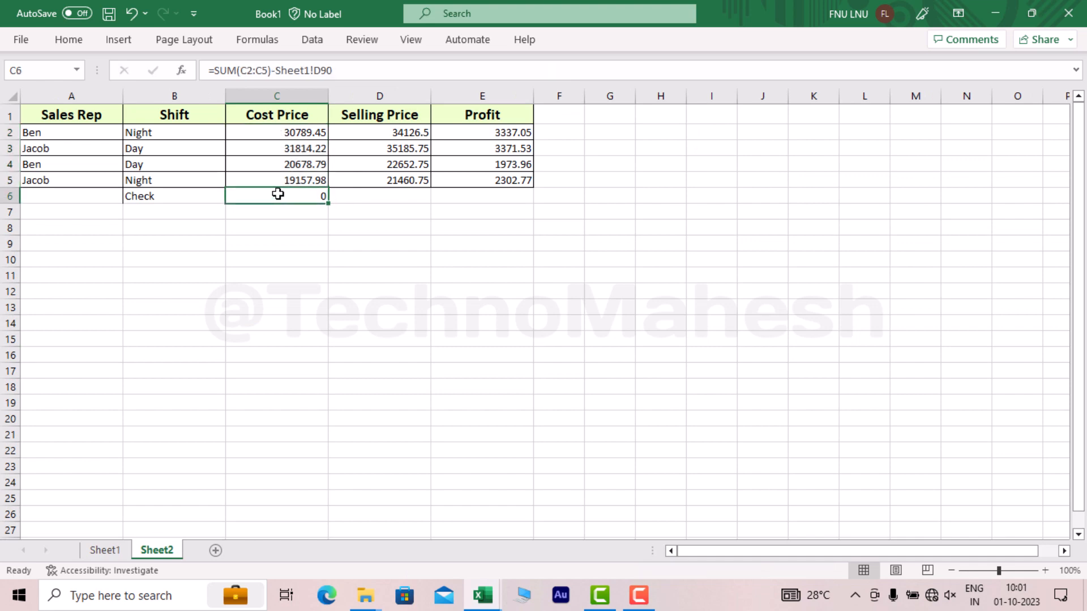
key(alt+h)
key(Escape)
click(335, 260)
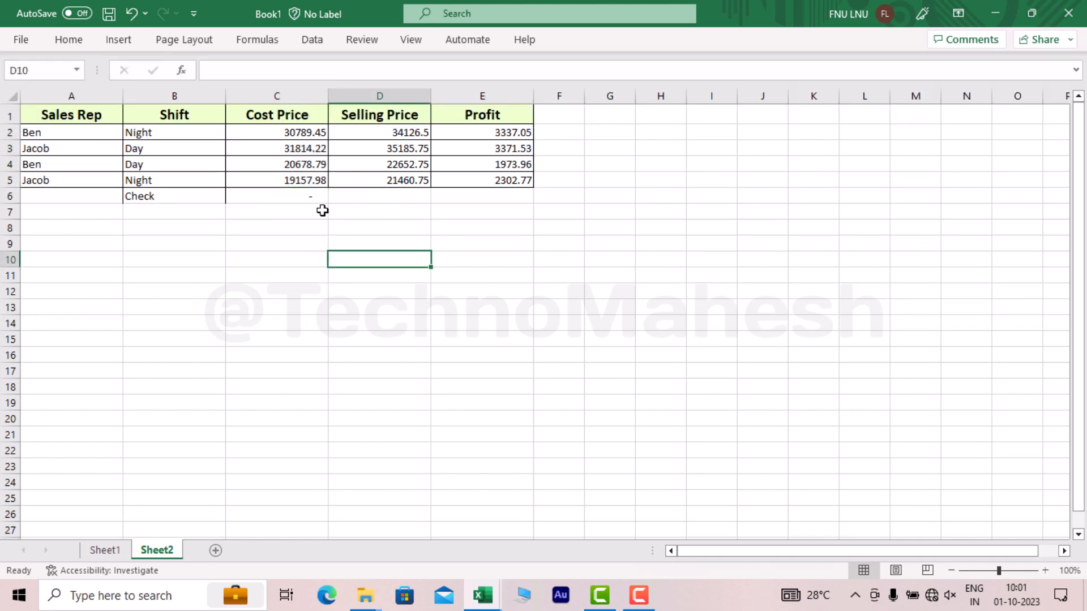
Copy the check formula from C6 to D6 under the Selling Price column
click(317, 197)
key(ctrl+c)
key(Right)
key(Return)
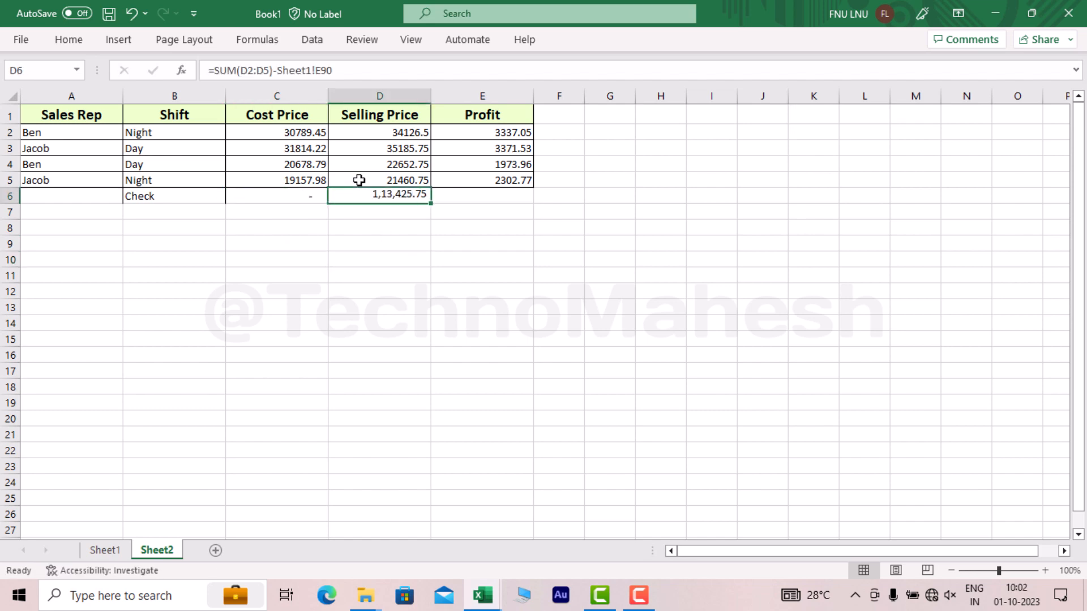
On Sheet1, copy the Cost Price total formula from D90 to E90 to total the next column
click(105, 551)
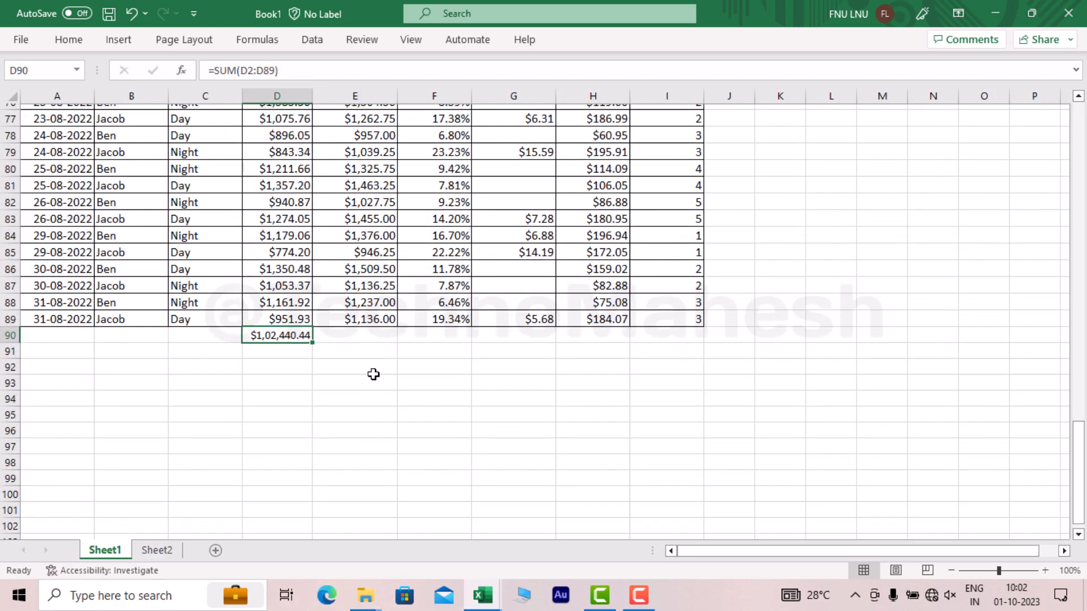
key(ctrl+c)
key(Right)
key(Return)
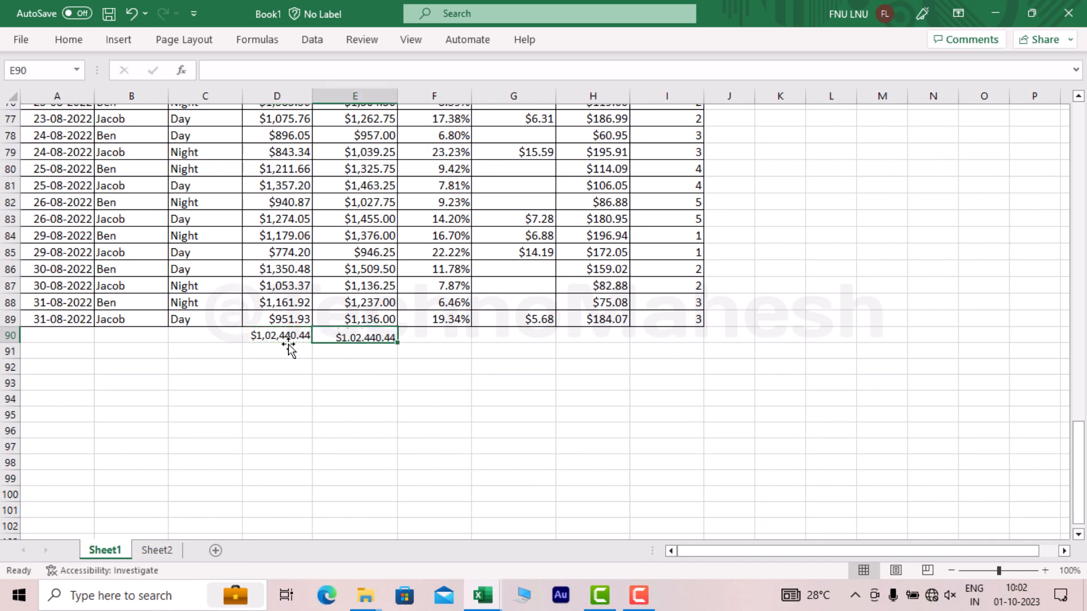
On Sheet2, copy the check formula from D6 to E6 under the Profit column
click(149, 552)
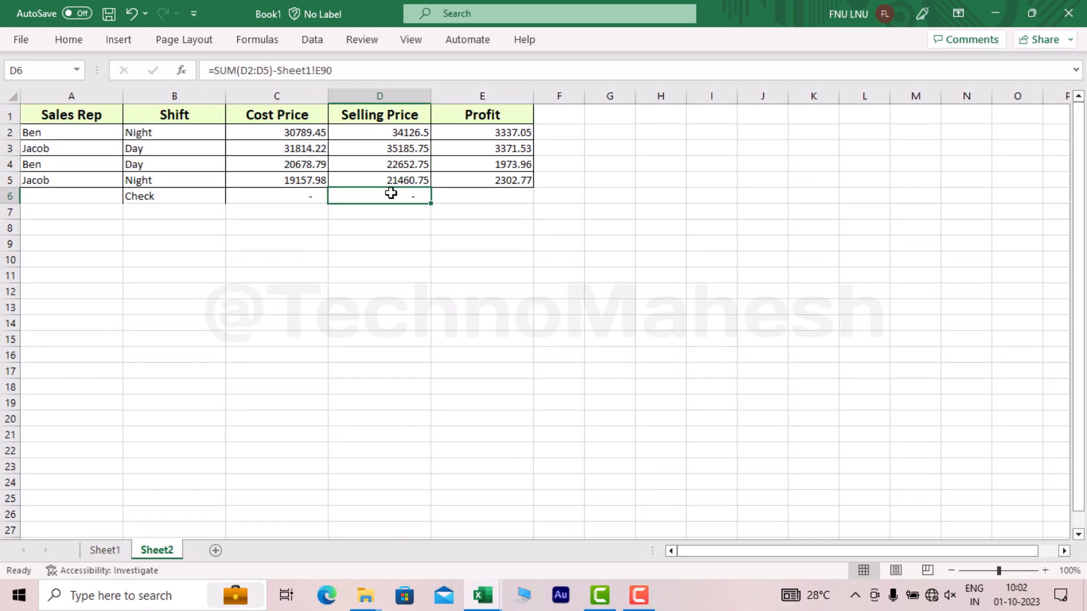
key(ctrl+c)
key(Right)
key(Return)
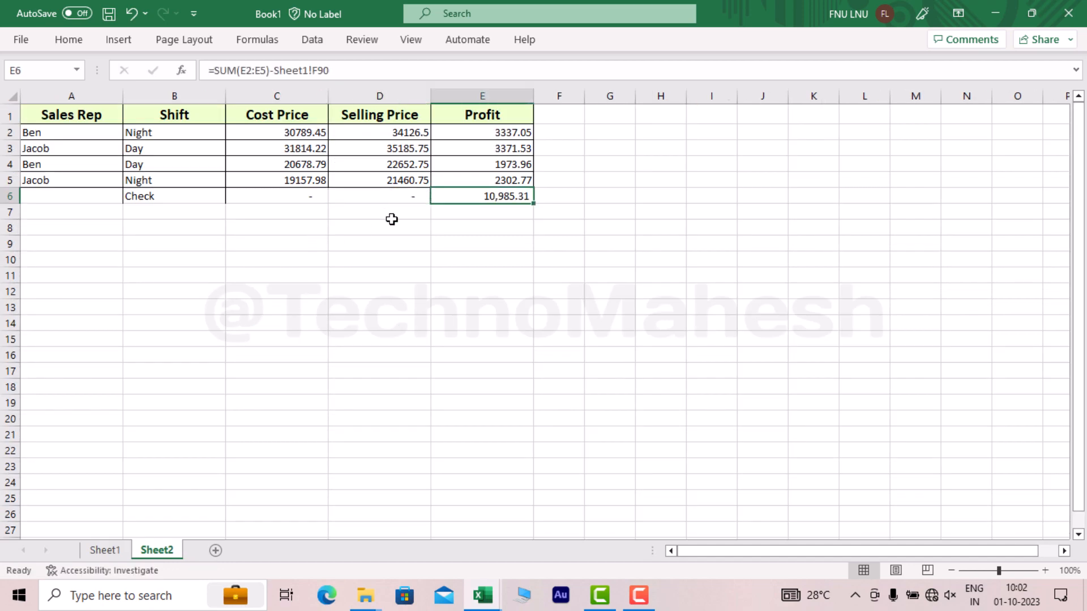
On Sheet1, copy the total formula from E90 to H90 to total the profit column
click(99, 550)
key(ctrl+c)
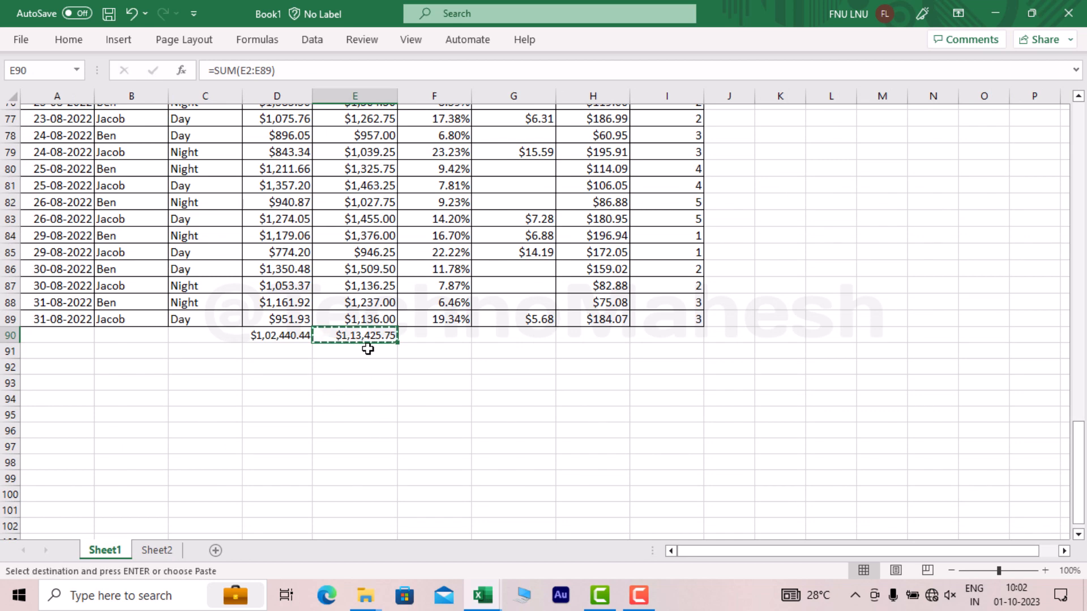
key(Right)
key(Right)
key(Right)
key(Return)
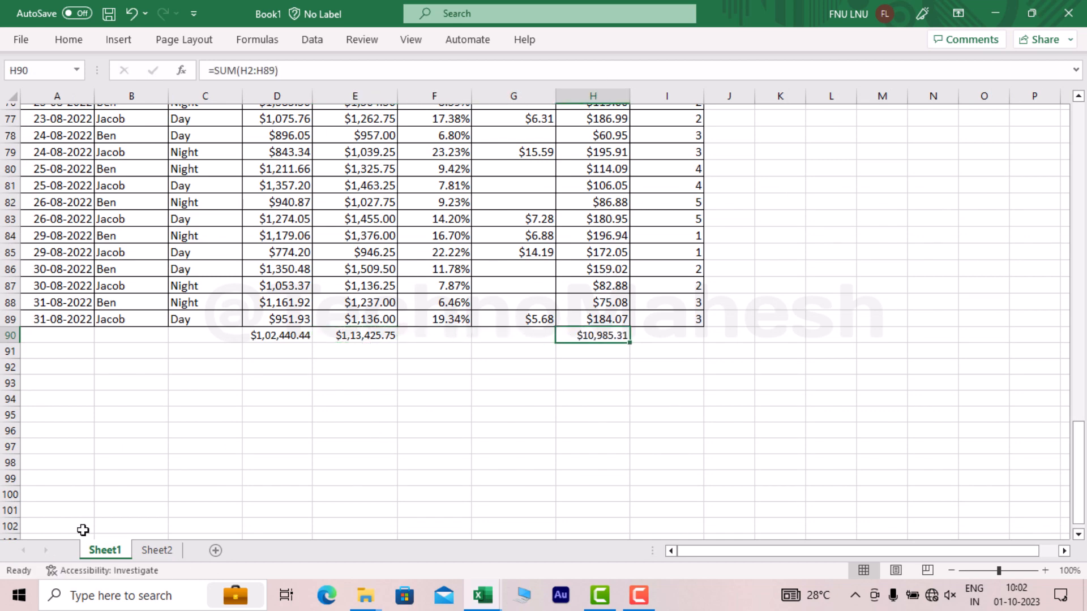
Correct Sheet2's Profit check in E6 to =SUM(E2:E5)-Sheet1!H90
click(151, 549)
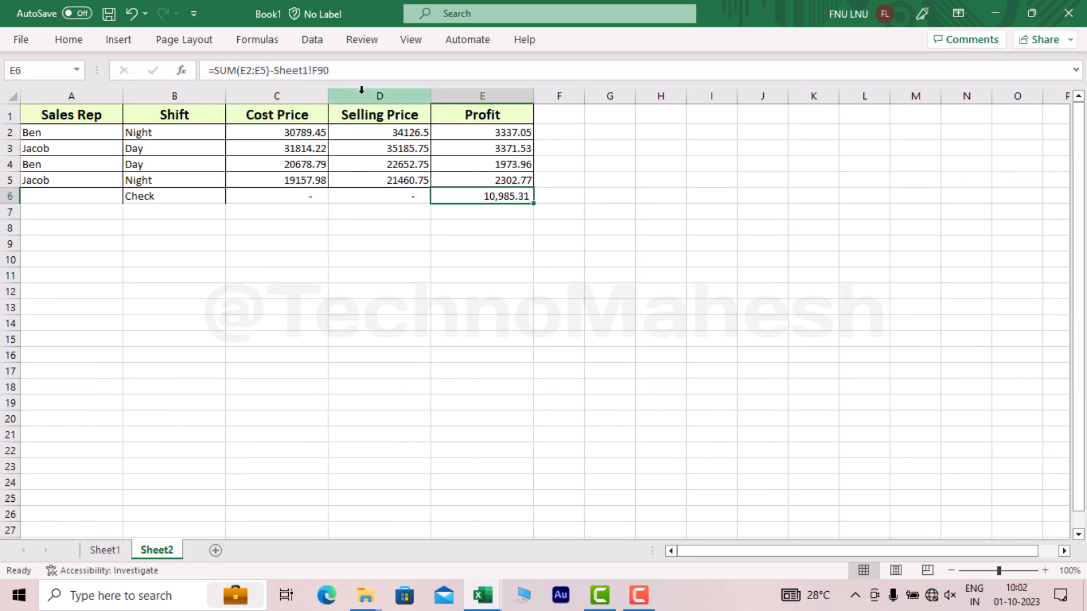
click(243, 70)
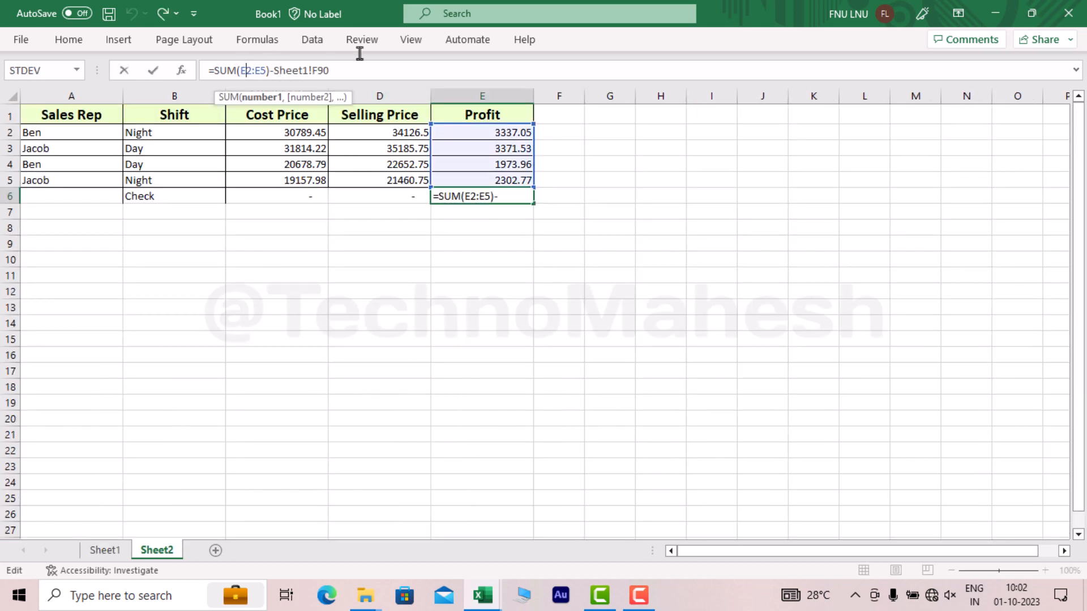
key(Right)
key(Right)
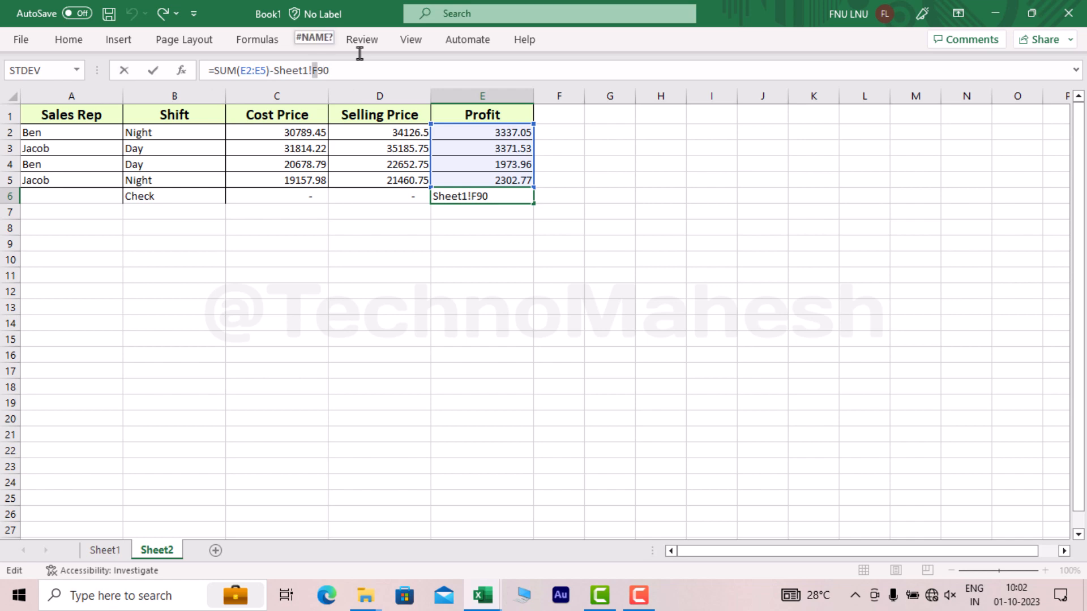
text(H)
key(Return)
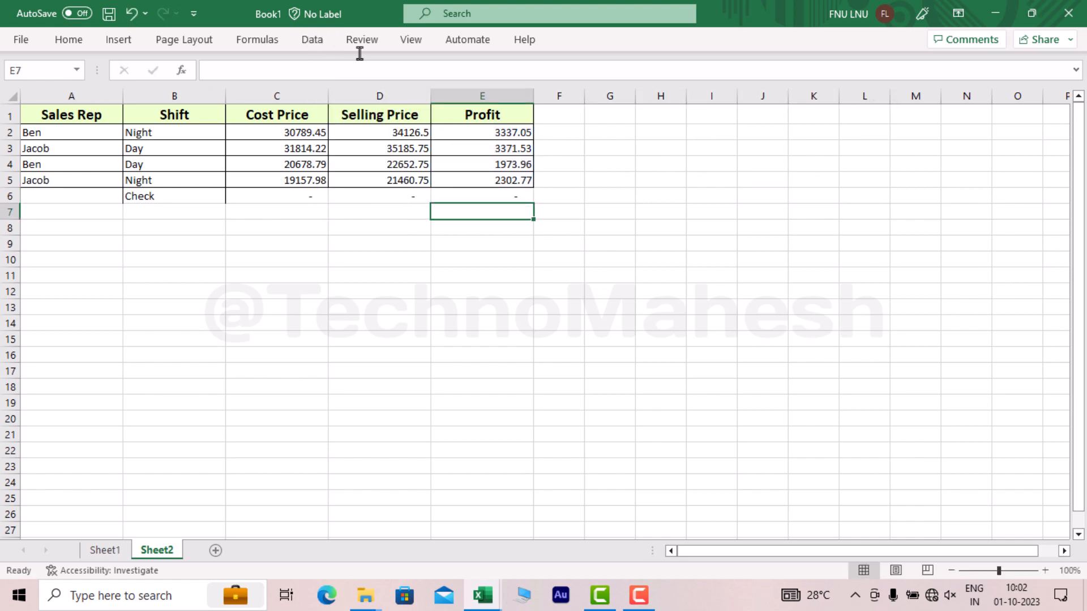
Select the Check row cells B6:E6 on Sheet2
key(Up)
key(shift+Left)
key(shift+Left)
key(shift+Left)
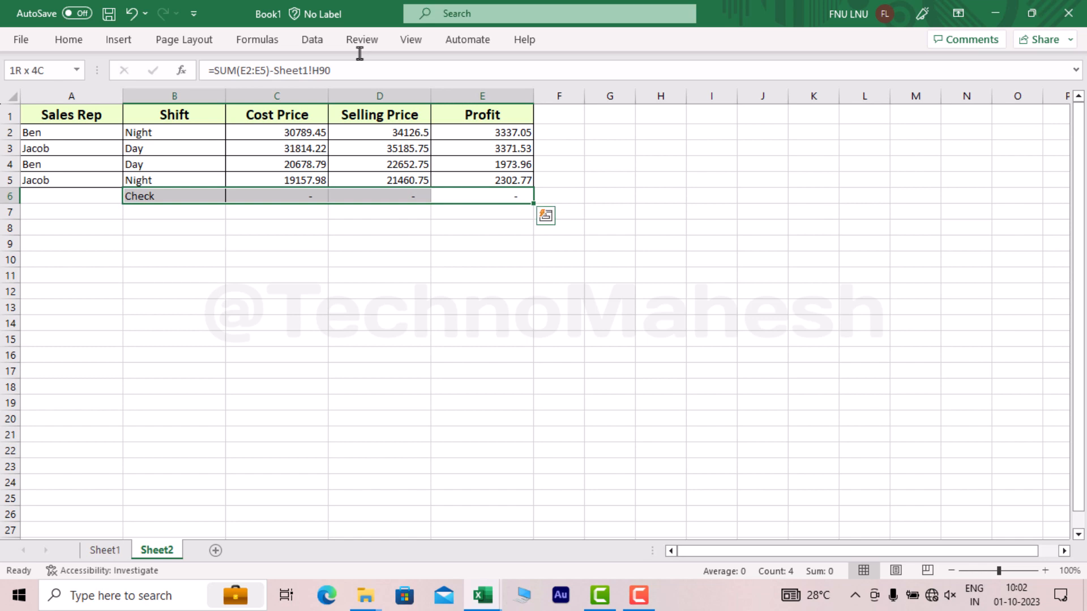